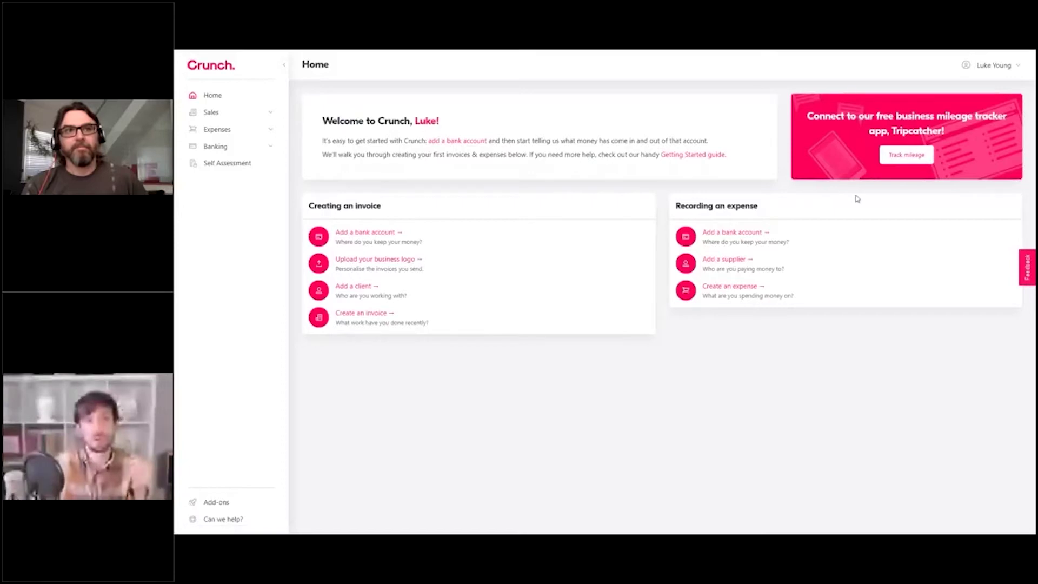
Step: Open the account Settings page from the account name menu at top right
left_click(998, 66)
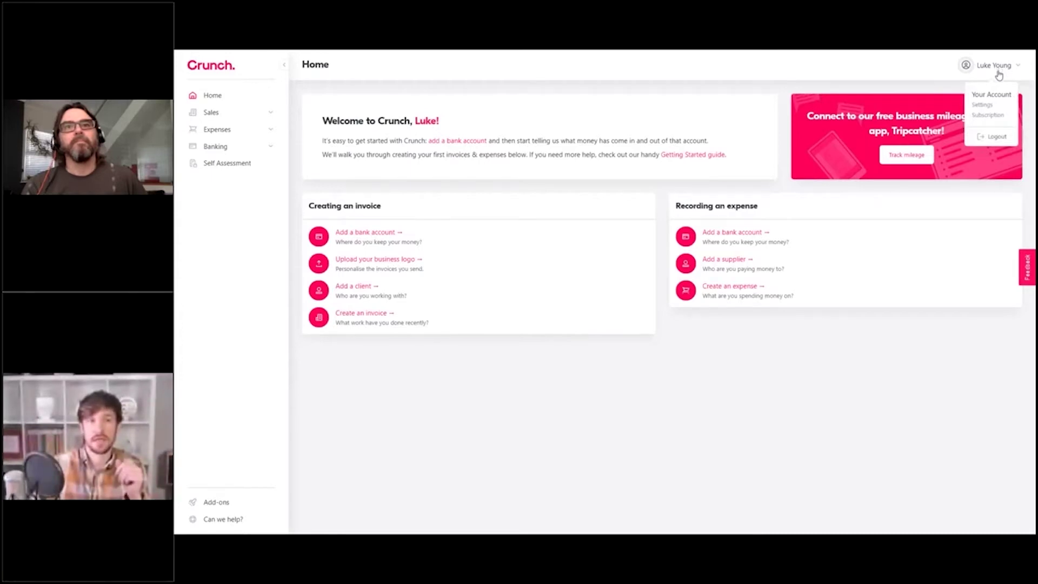
left_click(982, 104)
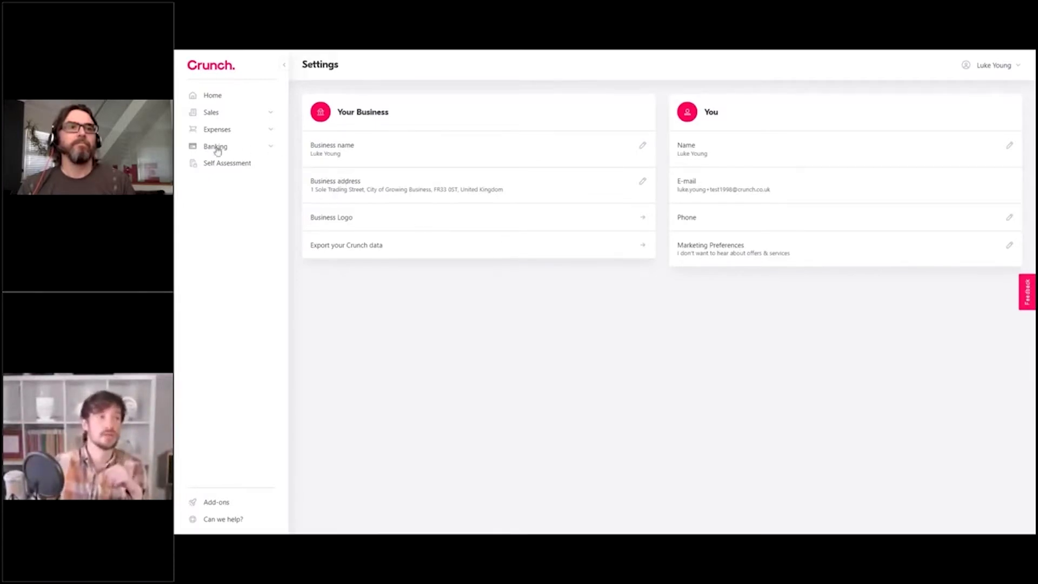
Step: Go to Banking > Accounts & Cards and begin adding a bank account
left_click(271, 149)
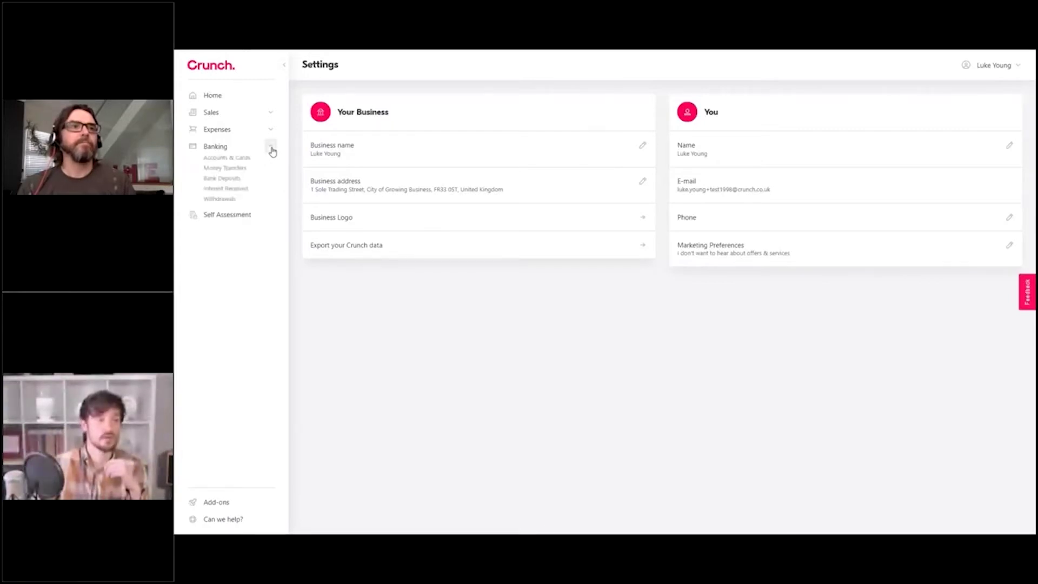
left_click(235, 161)
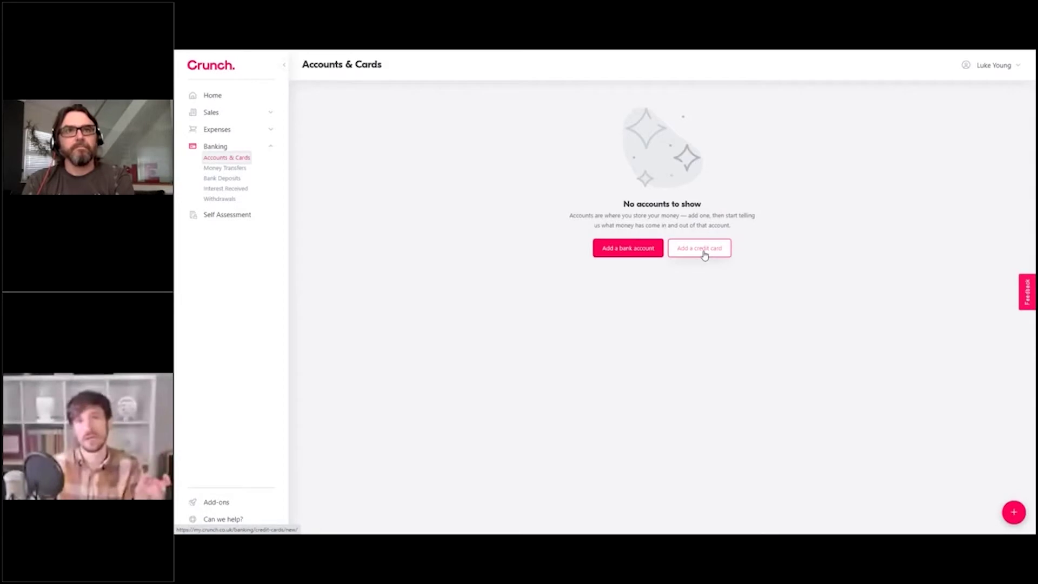
left_click(633, 255)
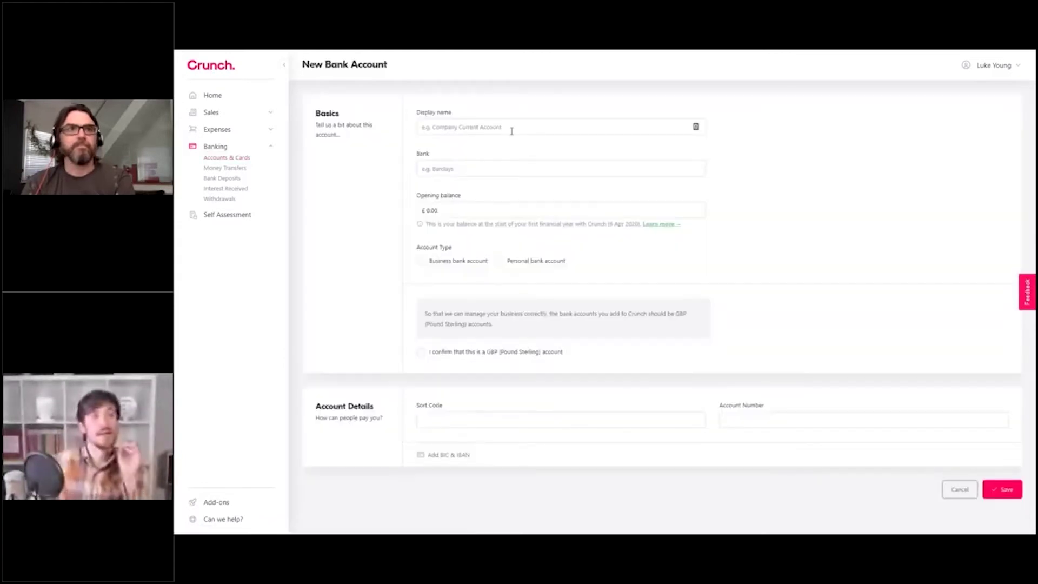
Step: Name the new bank account 'Current' and enter HSBC as the bank
left_click(506, 128)
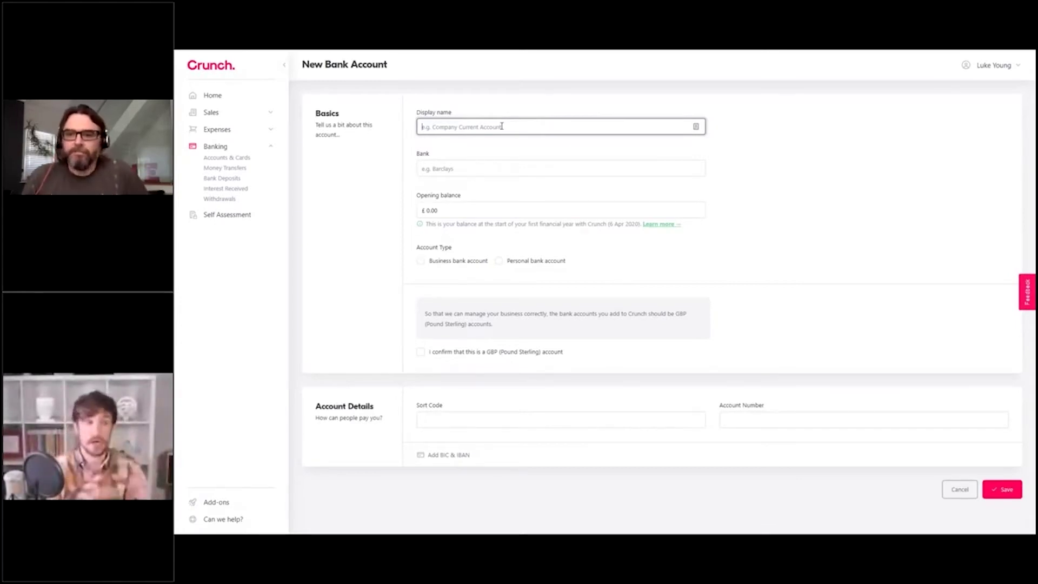
type("Current")
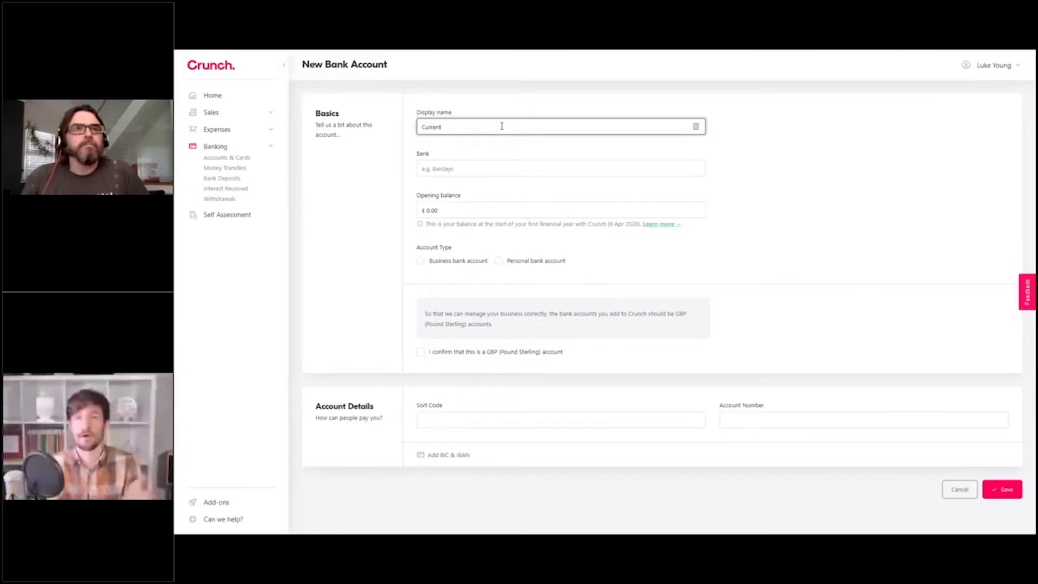
left_click(498, 168)
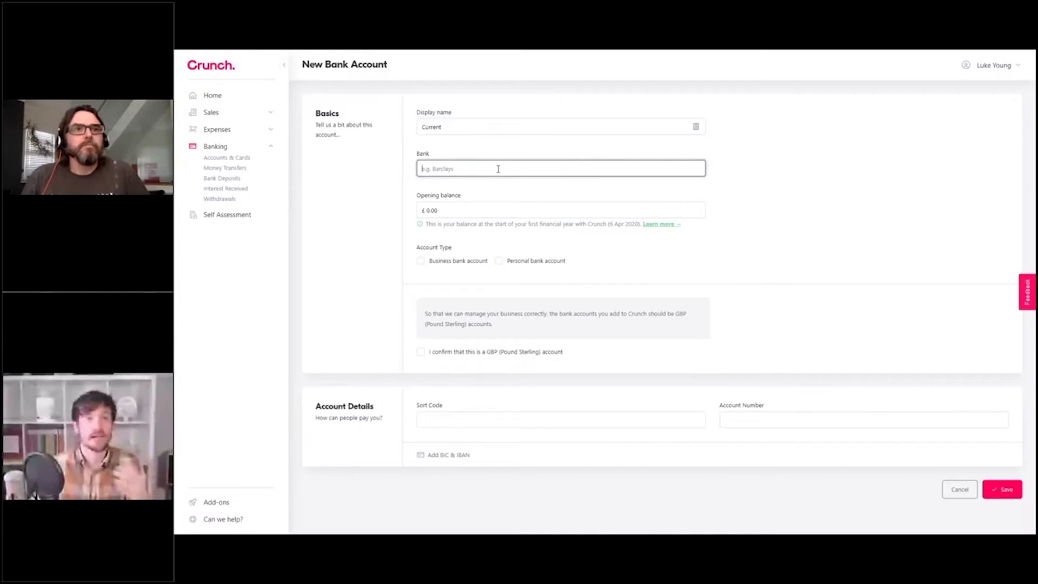
type("HSBC")
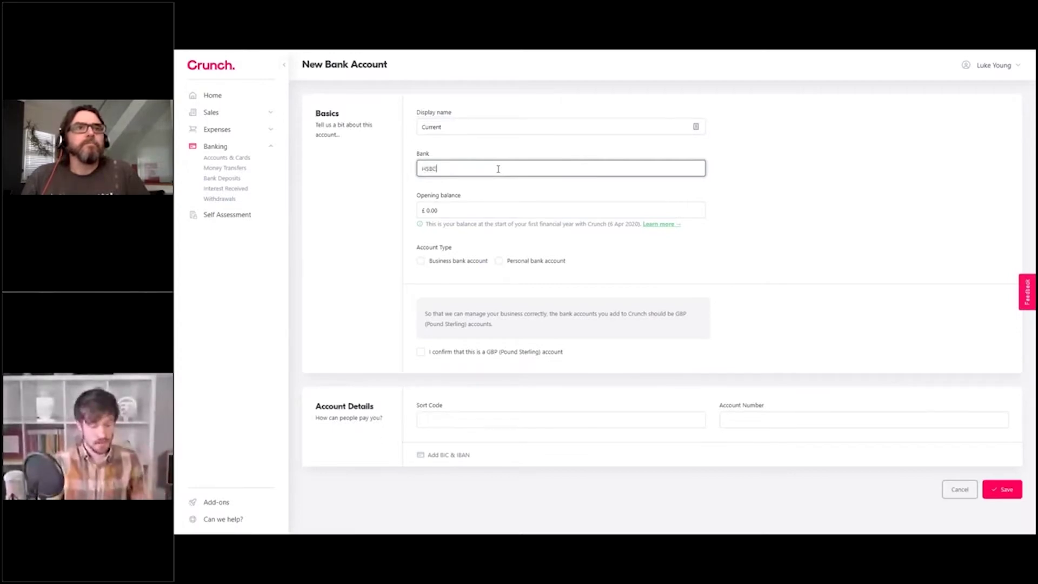
left_click(724, 161)
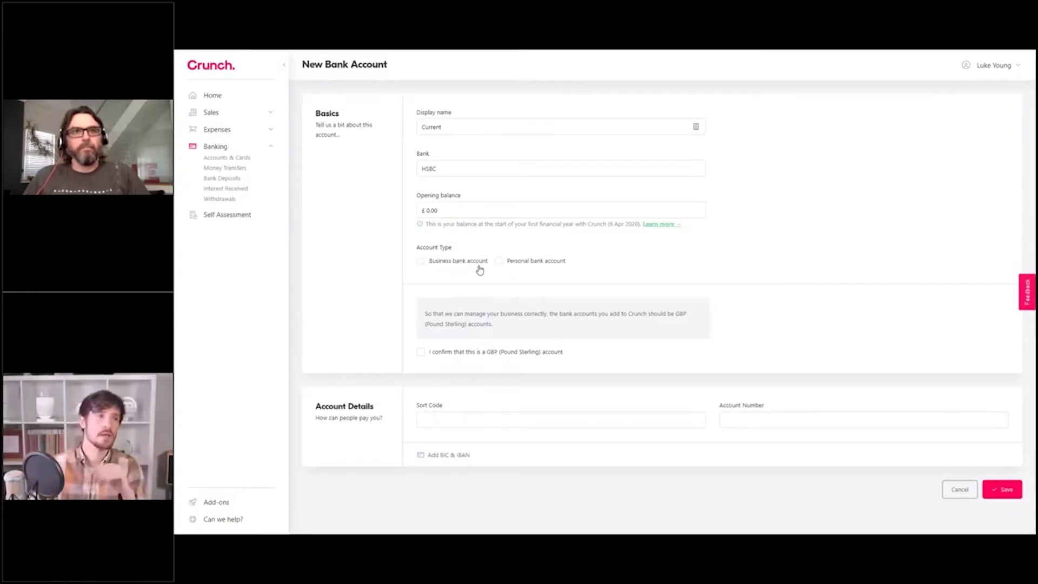
Step: Make it a GBP business account with sort code 11-11-11 and account number 12345678, then save
left_click(458, 261)
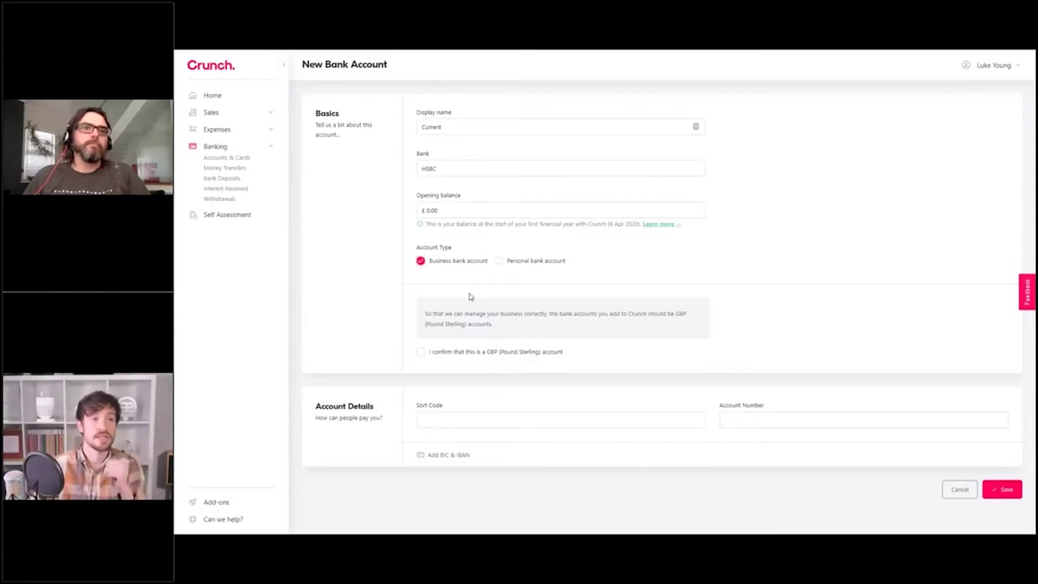
left_click(421, 352)
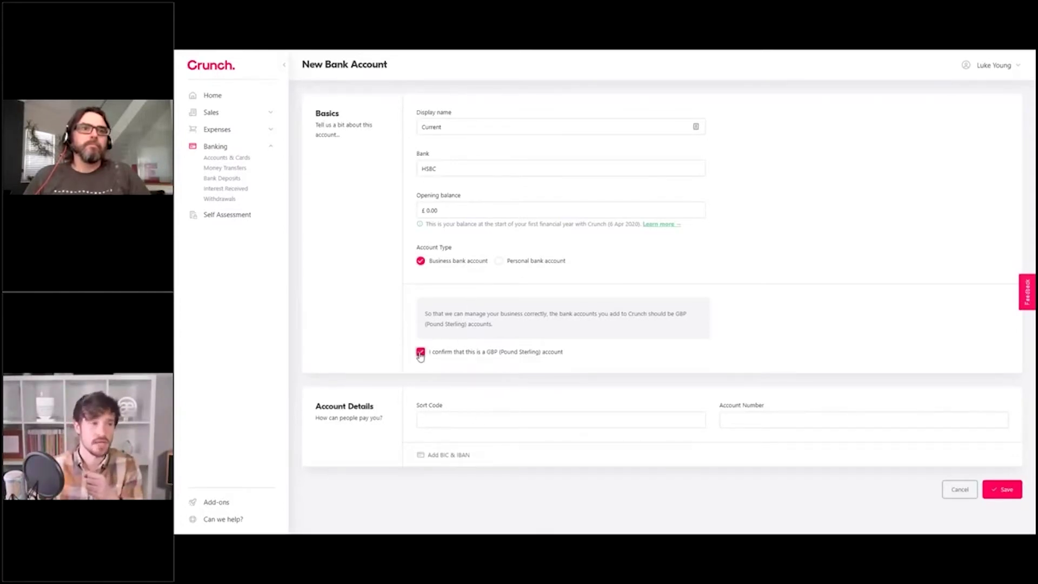
left_click(482, 417)
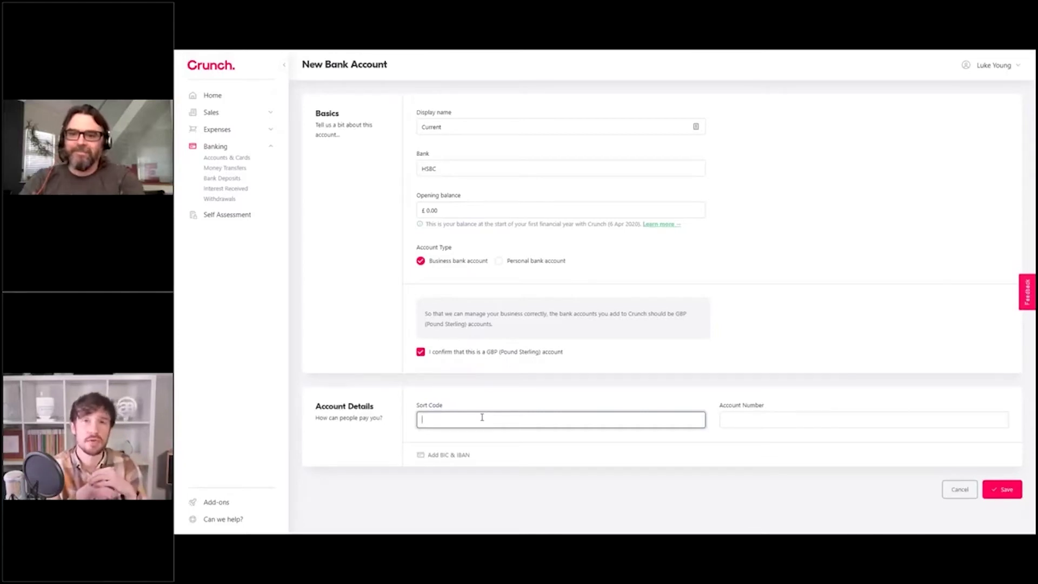
type("11")
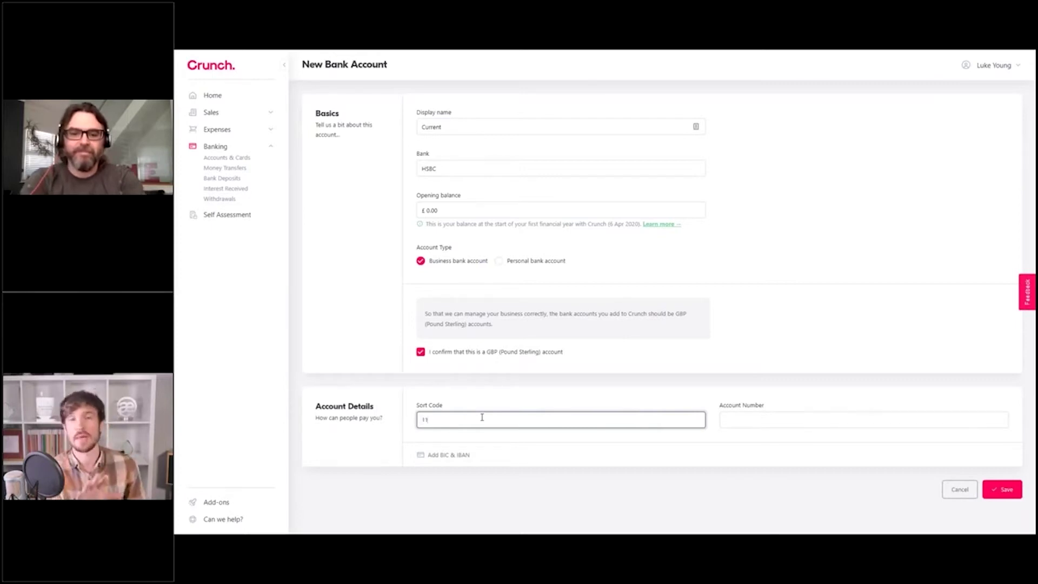
type("-11-11")
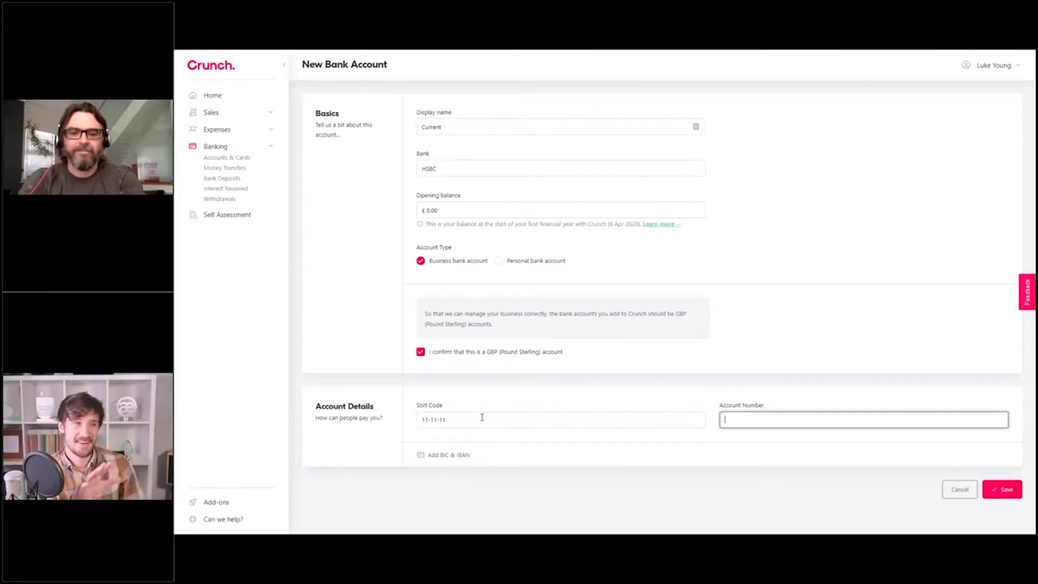
key("Tab")
type("12345678")
left_click(586, 390)
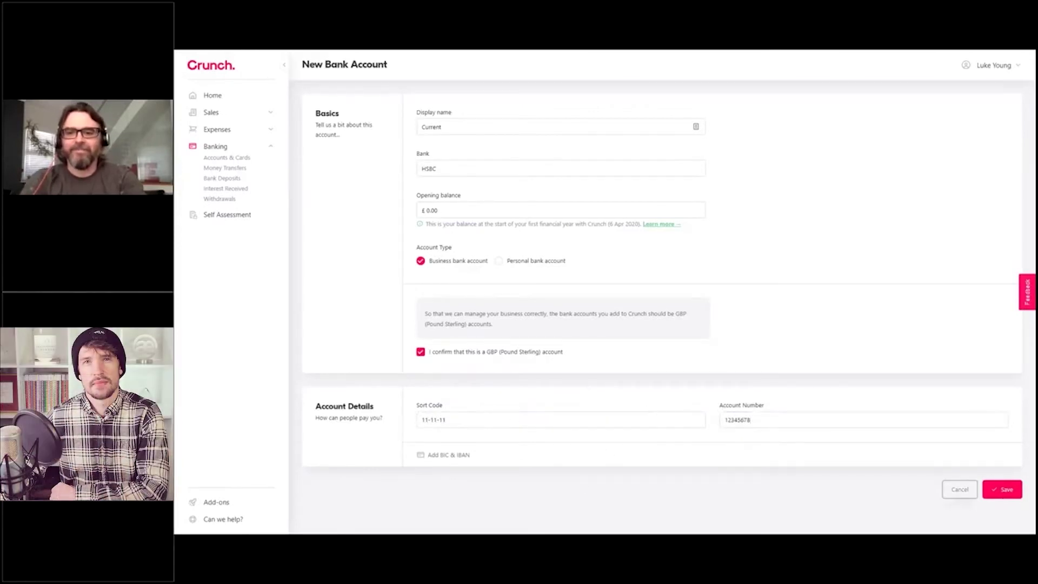
left_click(1006, 495)
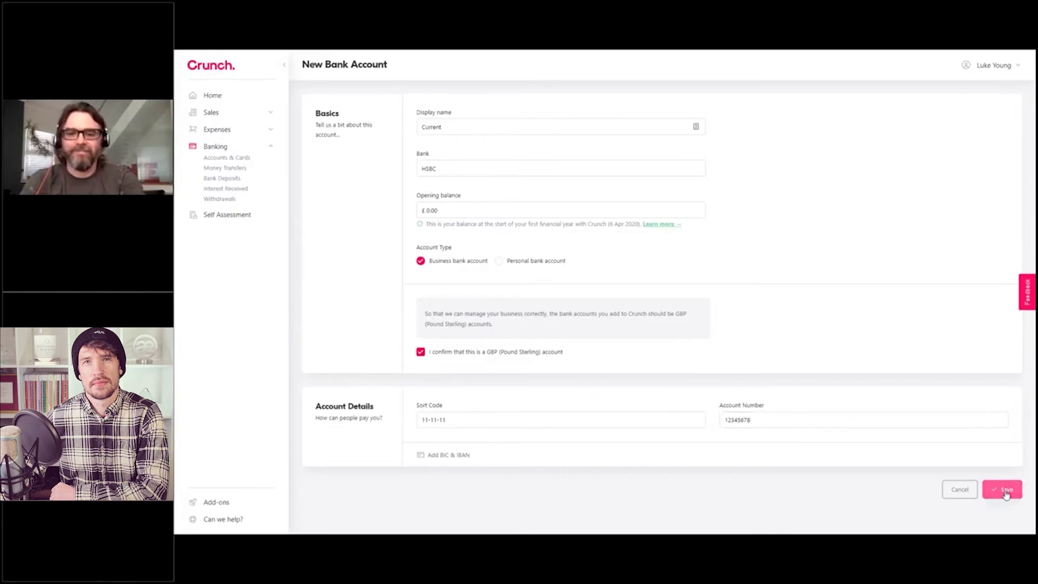
Step: Submit the Current bank account and check the free bank feed notice
left_click(1004, 492)
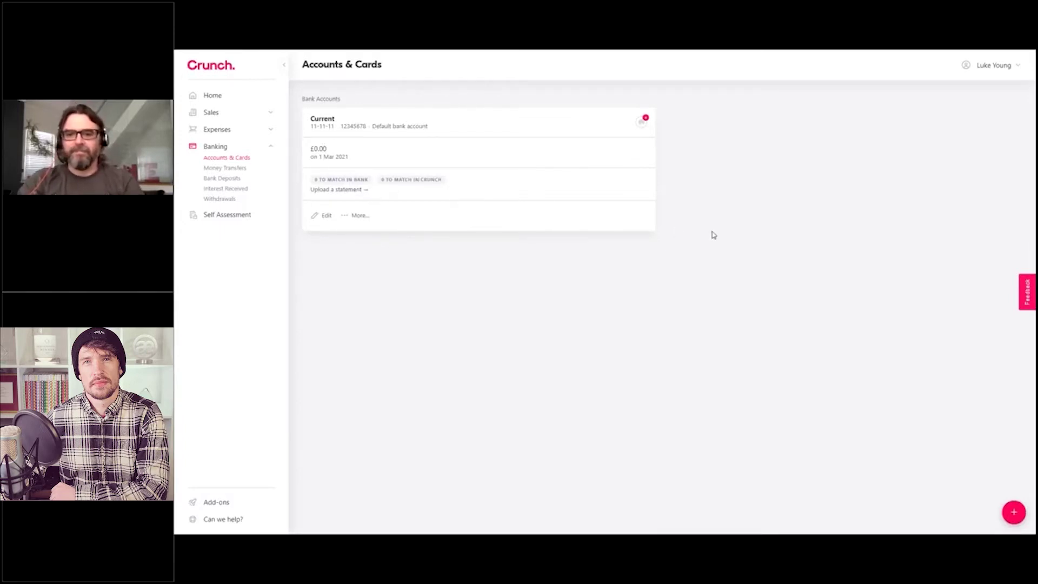
left_click(646, 128)
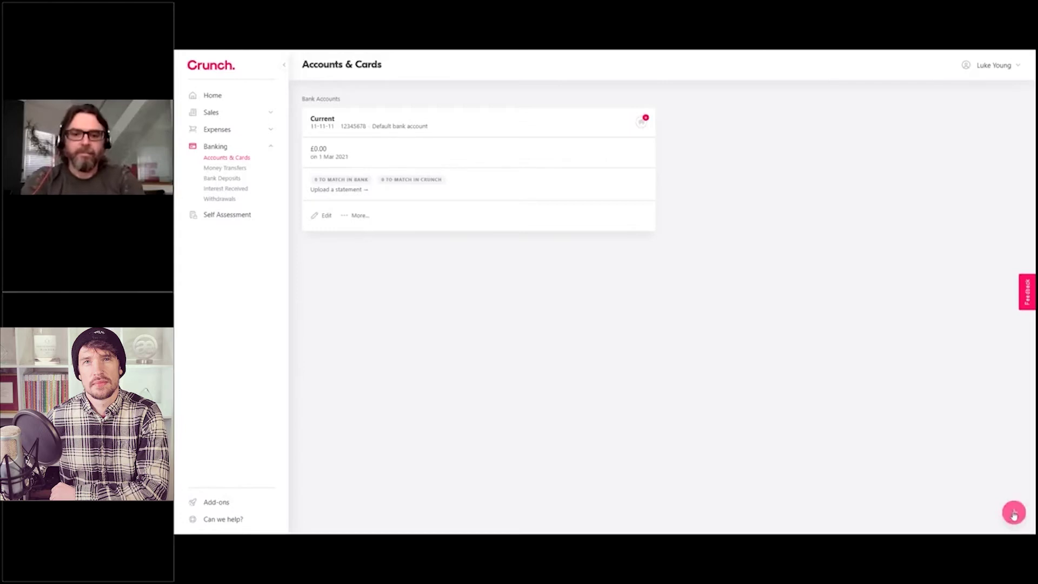
Step: Add a GBP business Mastercard credit card ending 1234 and save it
left_click(1014, 514)
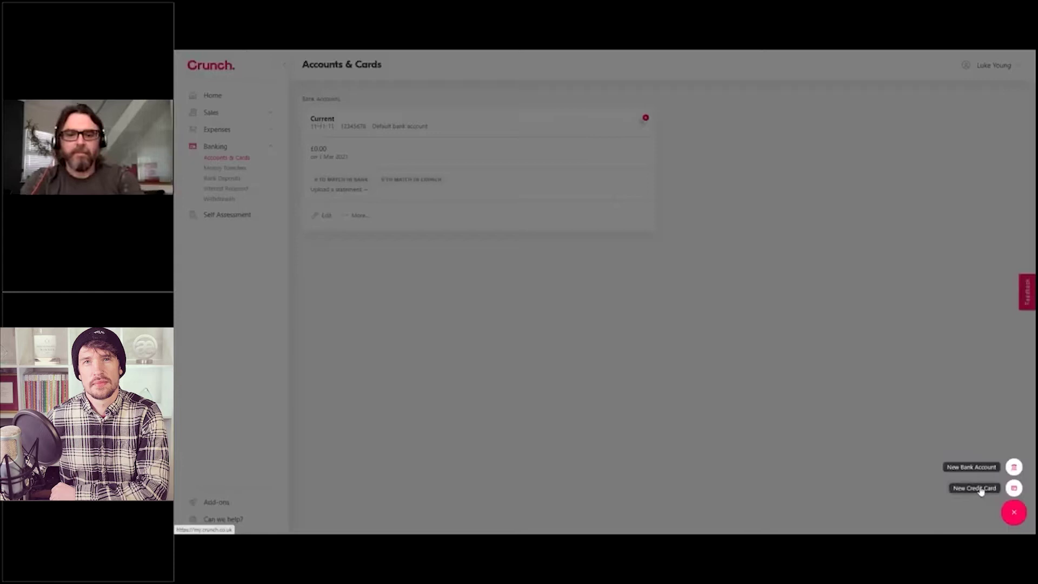
left_click(981, 489)
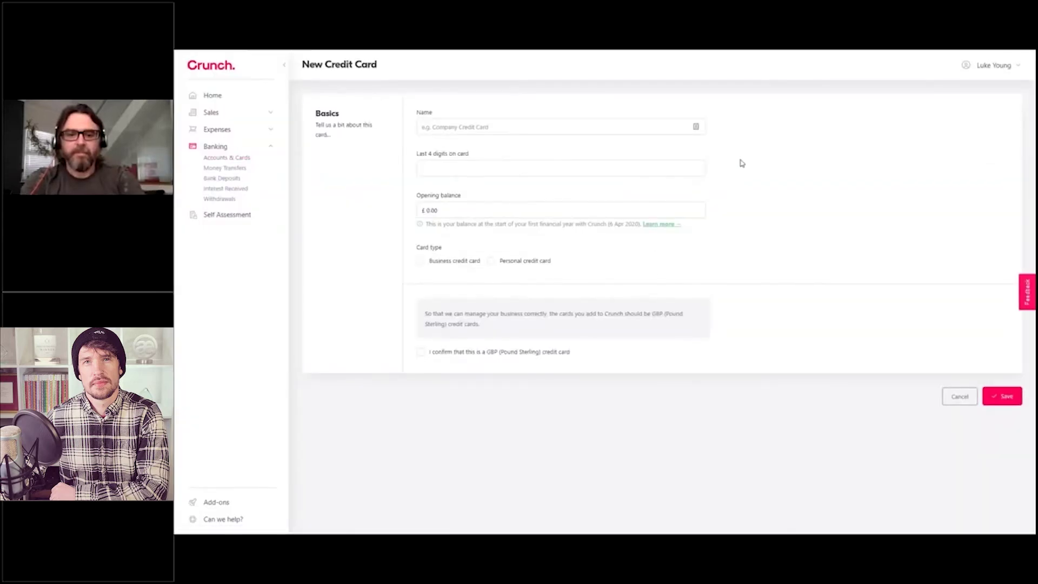
left_click(454, 128)
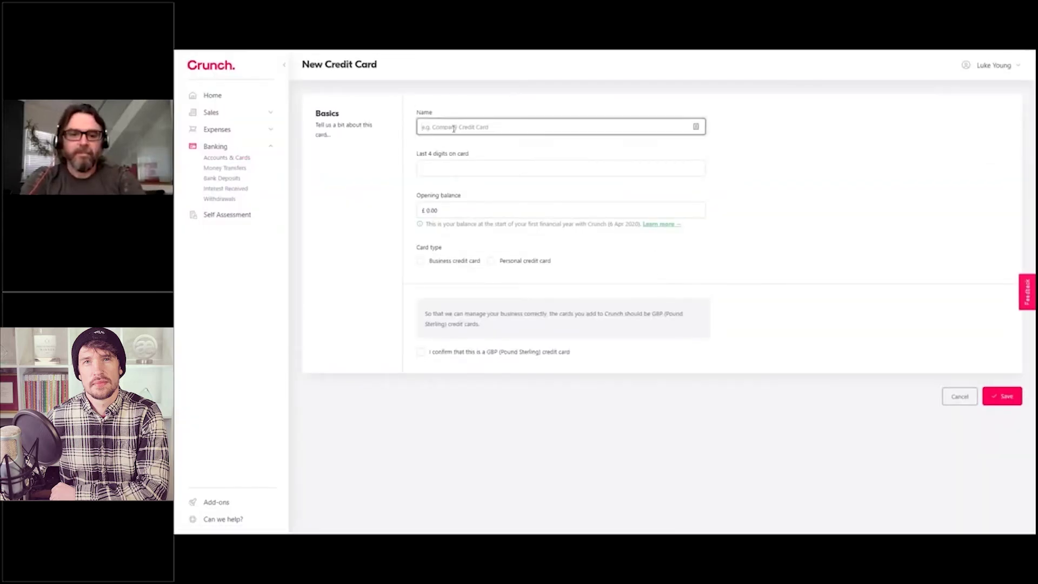
type("M")
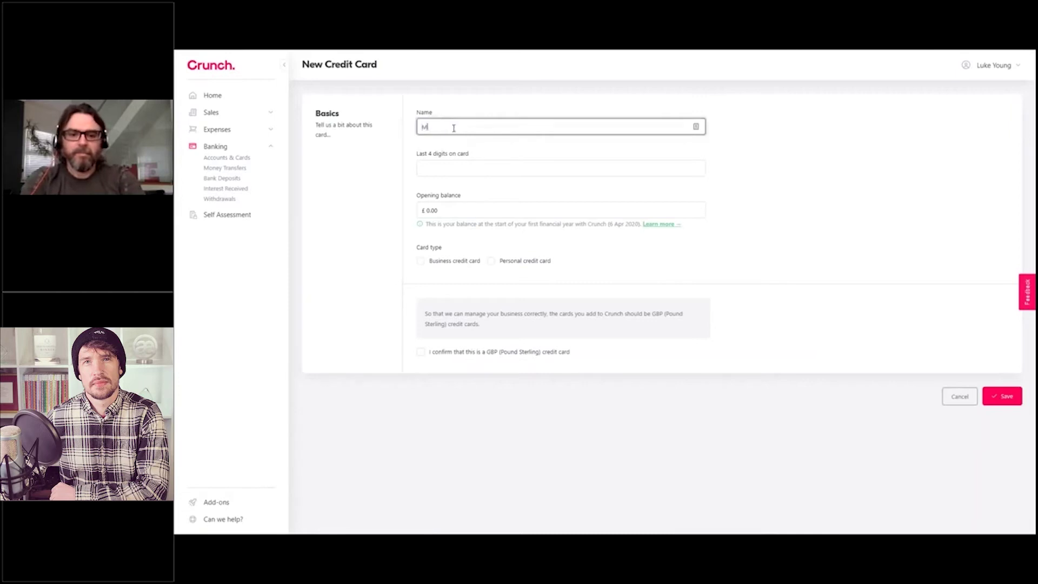
type("astercard")
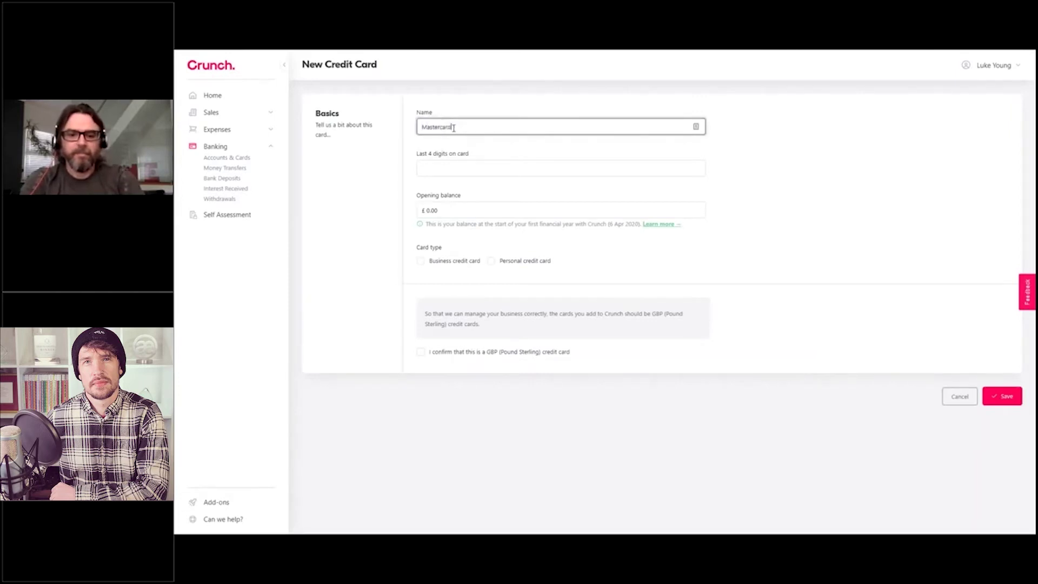
left_click(446, 169)
type("1234")
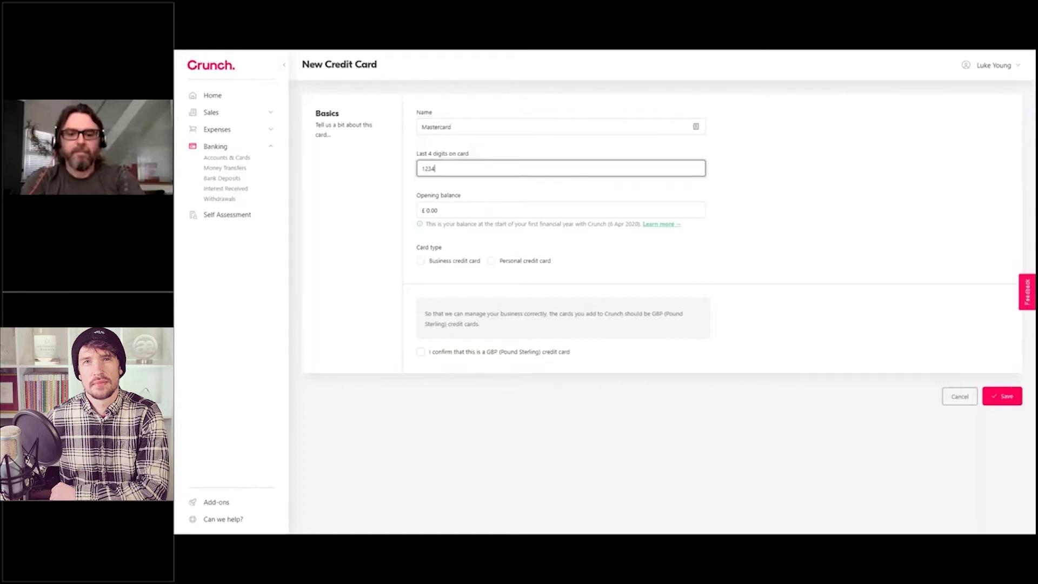
left_click(486, 197)
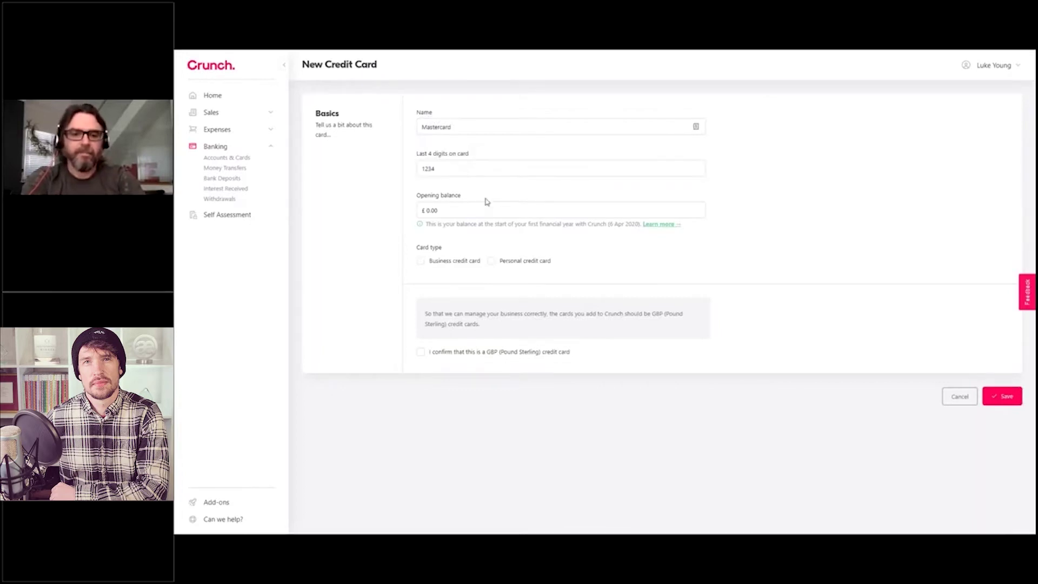
left_click(450, 263)
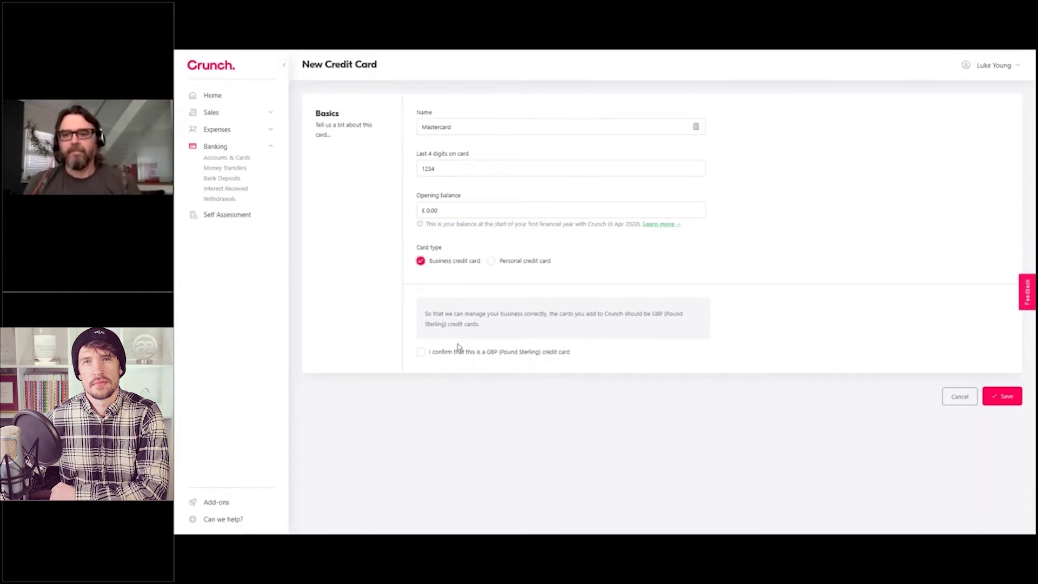
left_click(421, 352)
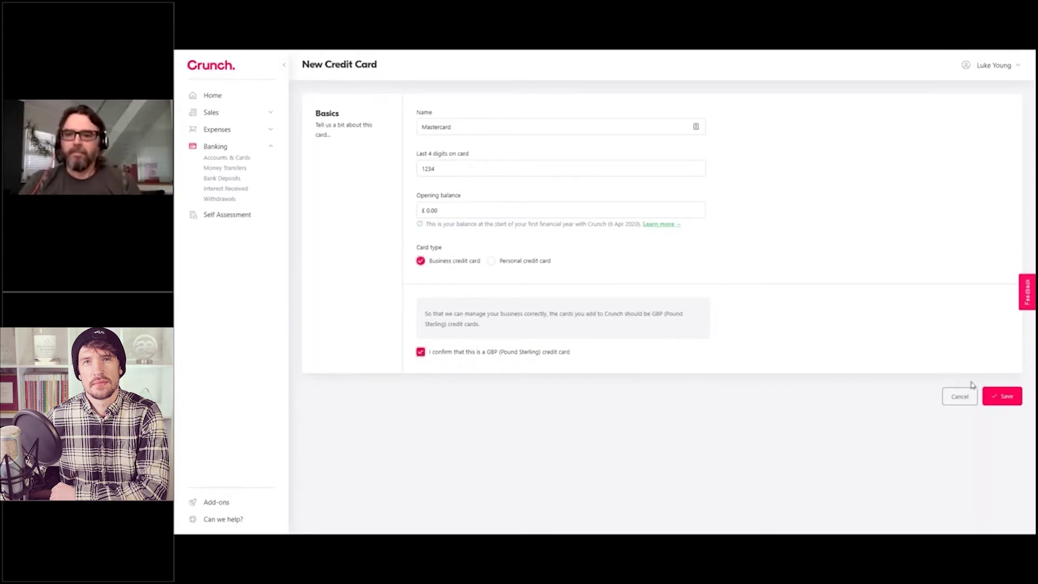
left_click(992, 398)
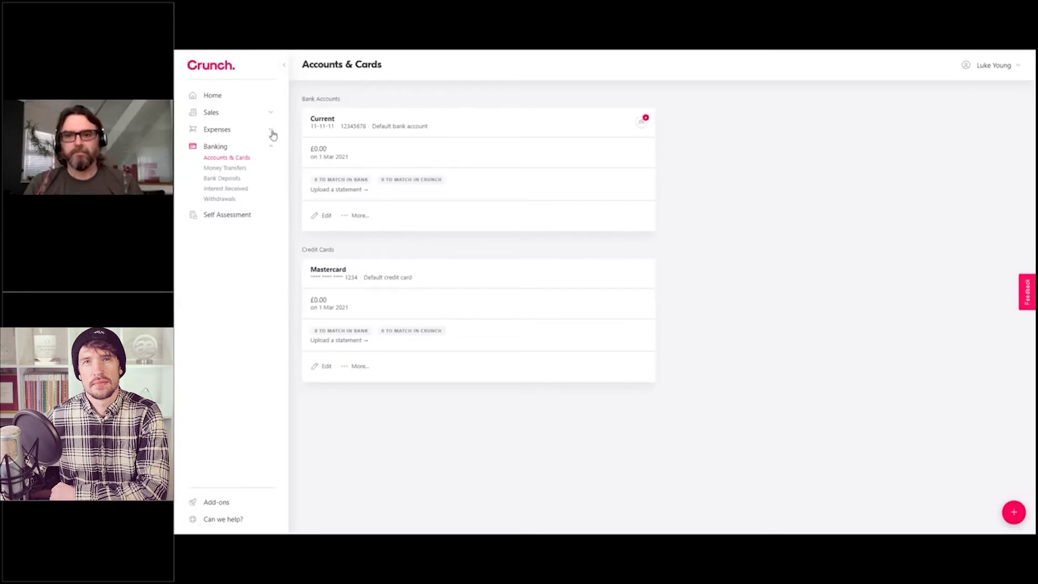
Step: Expand the Expenses section in the left sidebar
left_click(272, 131)
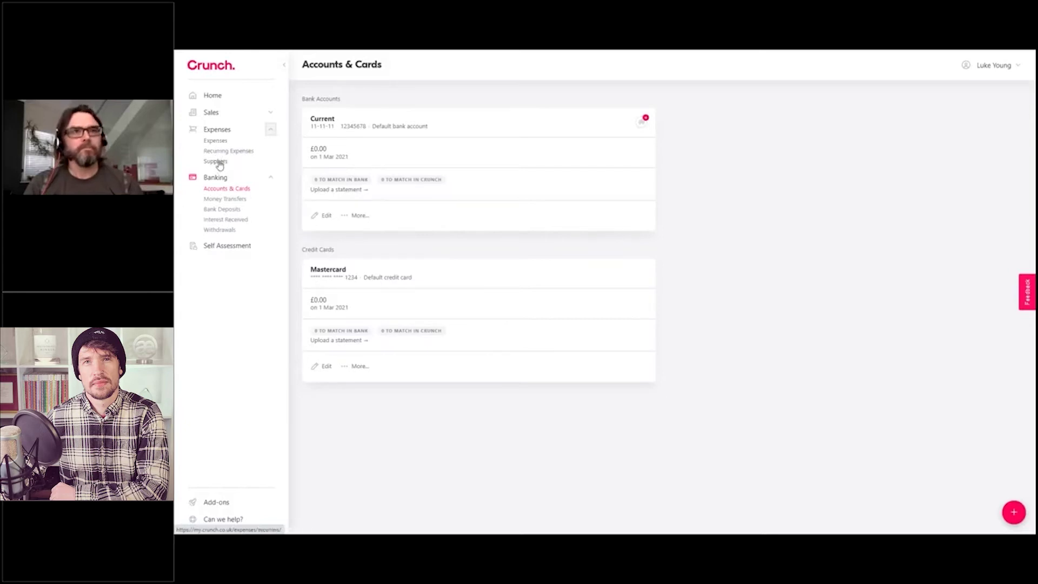
Step: Open the Suppliers list and start a new supplier entry
left_click(216, 162)
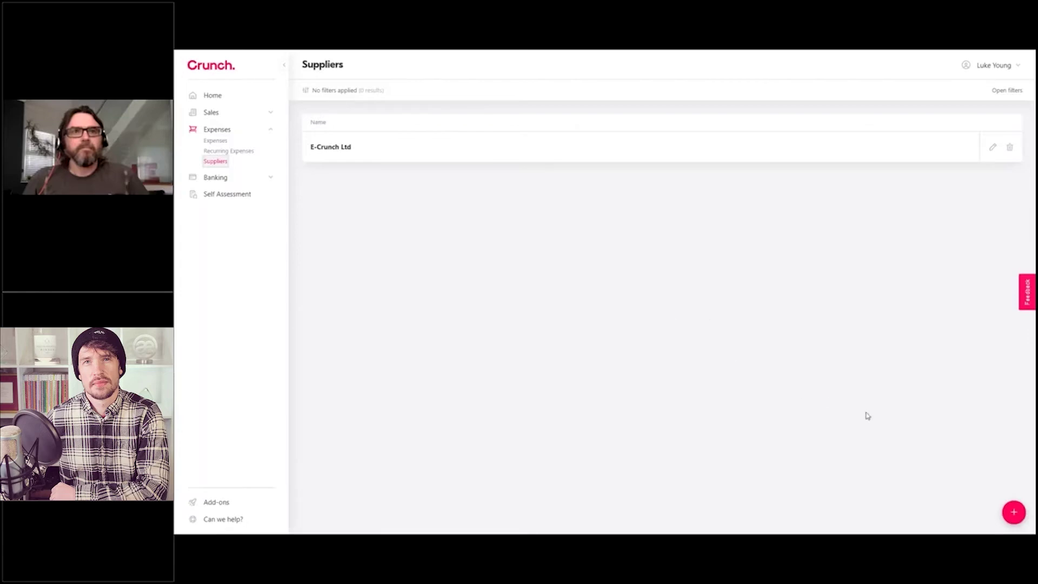
left_click(1014, 521)
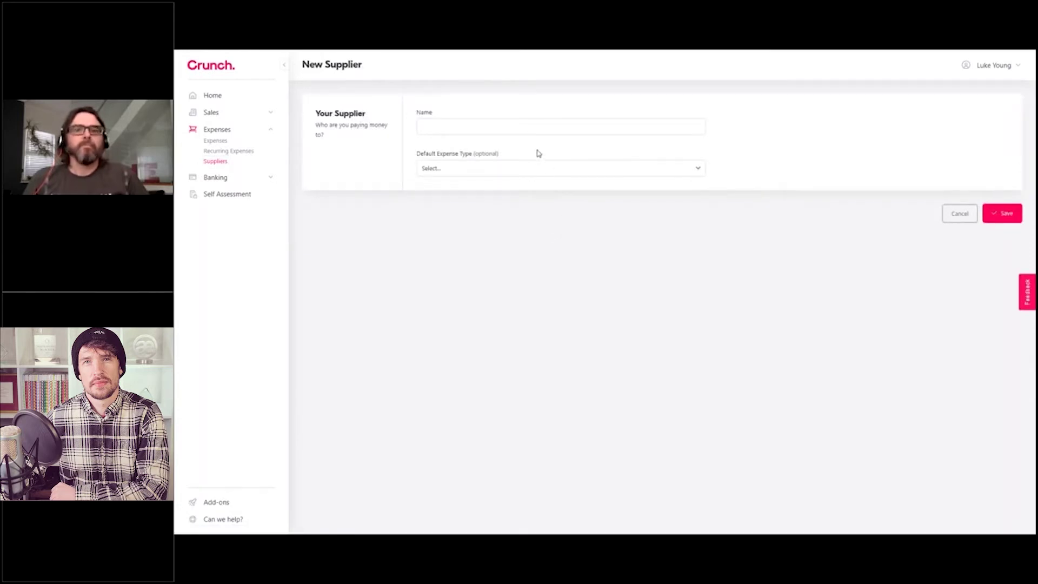
Step: Create supplier 'Food' with default expense type Subsistence (not entertaining) and save it
left_click(514, 126)
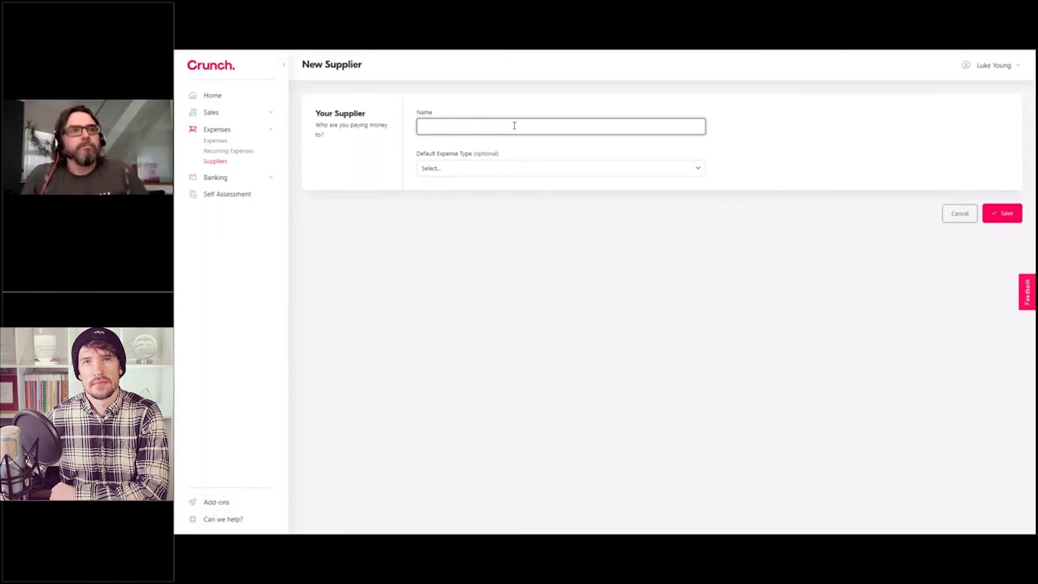
type("od")
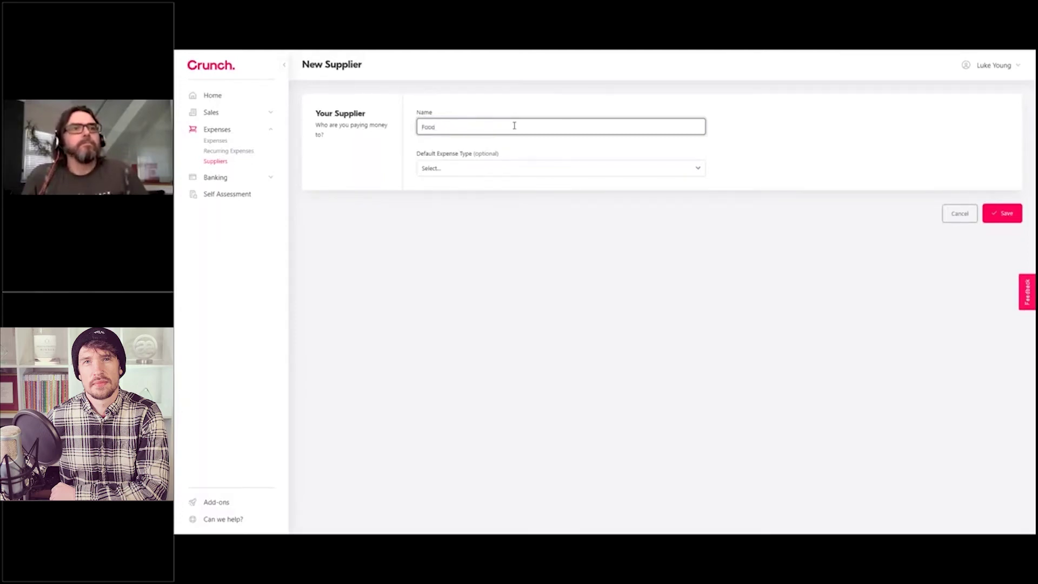
left_click(456, 168)
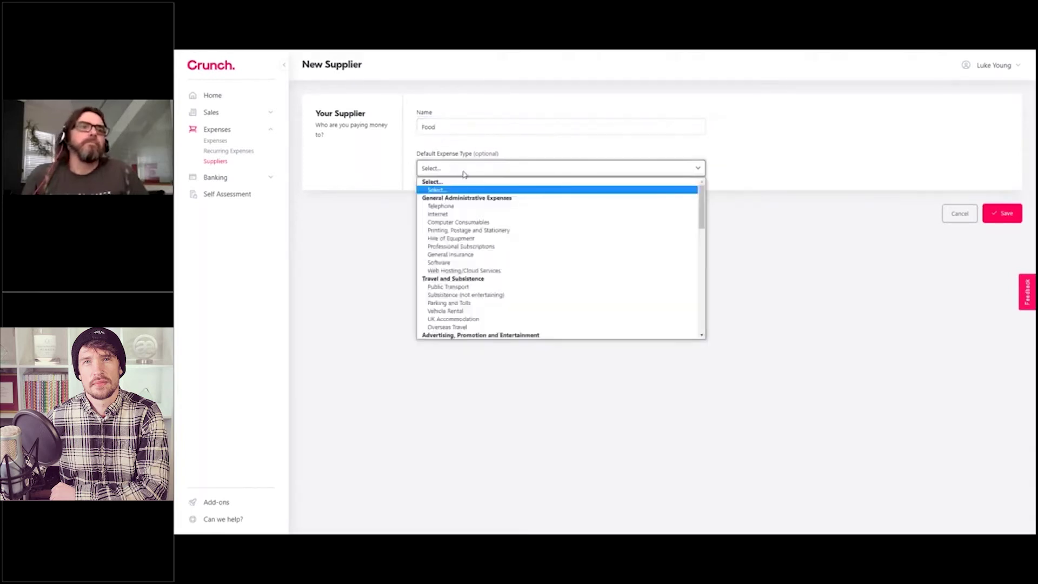
scroll(484, 264, "down", 3)
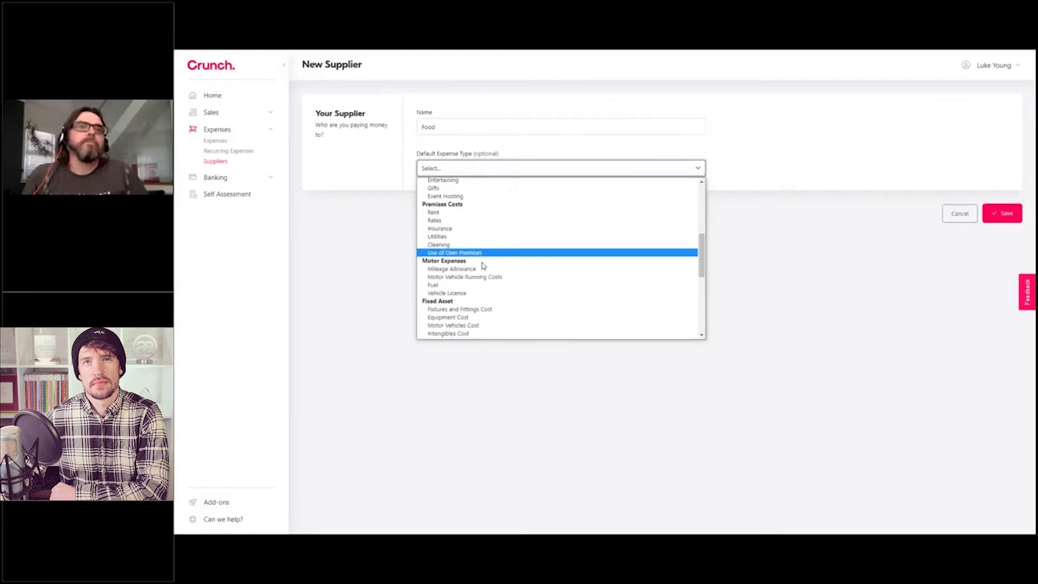
scroll(483, 265, "down", 5)
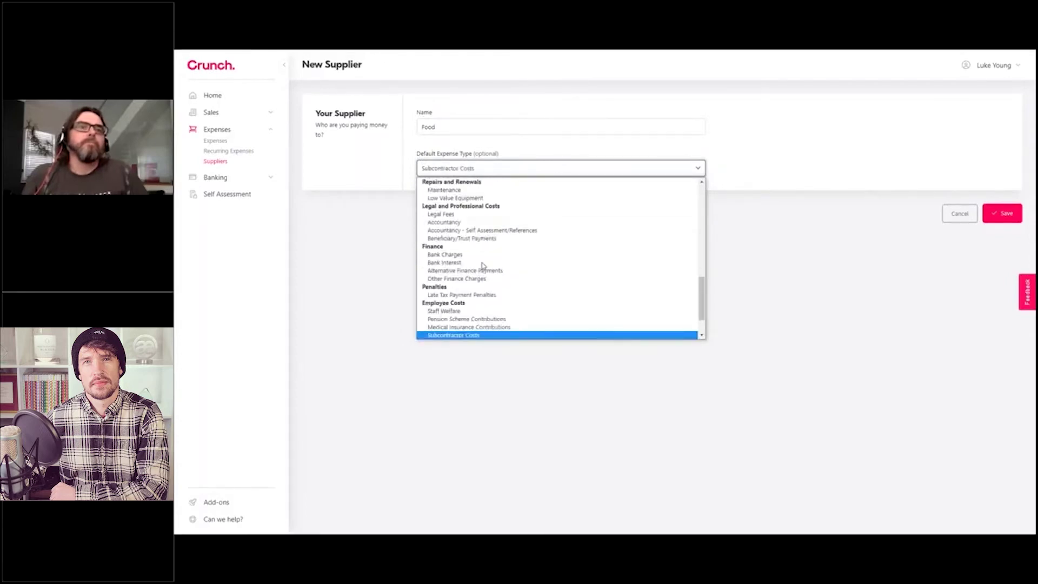
scroll(482, 267, "up", 5)
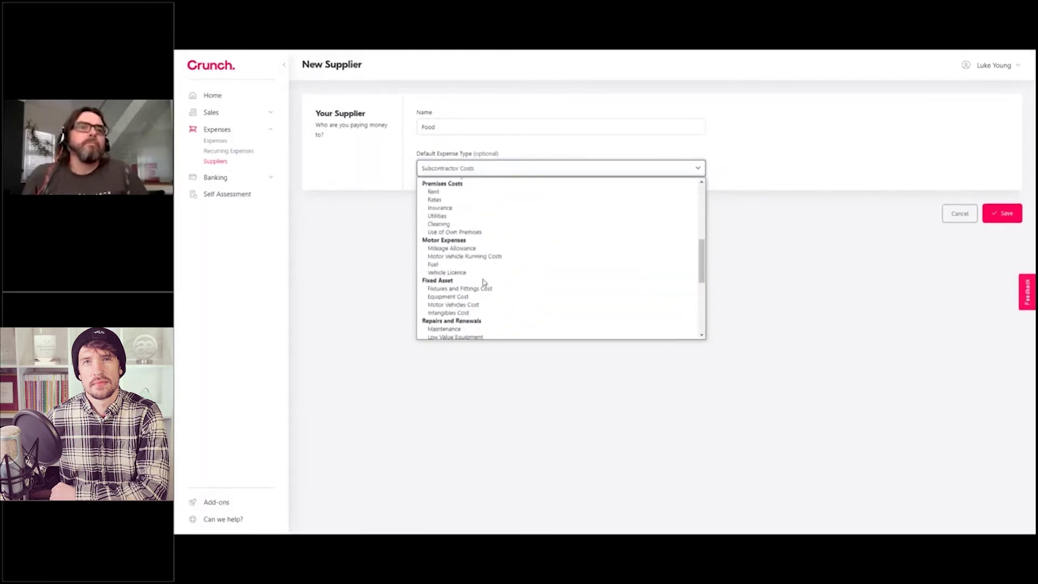
scroll(483, 270, "up", 5)
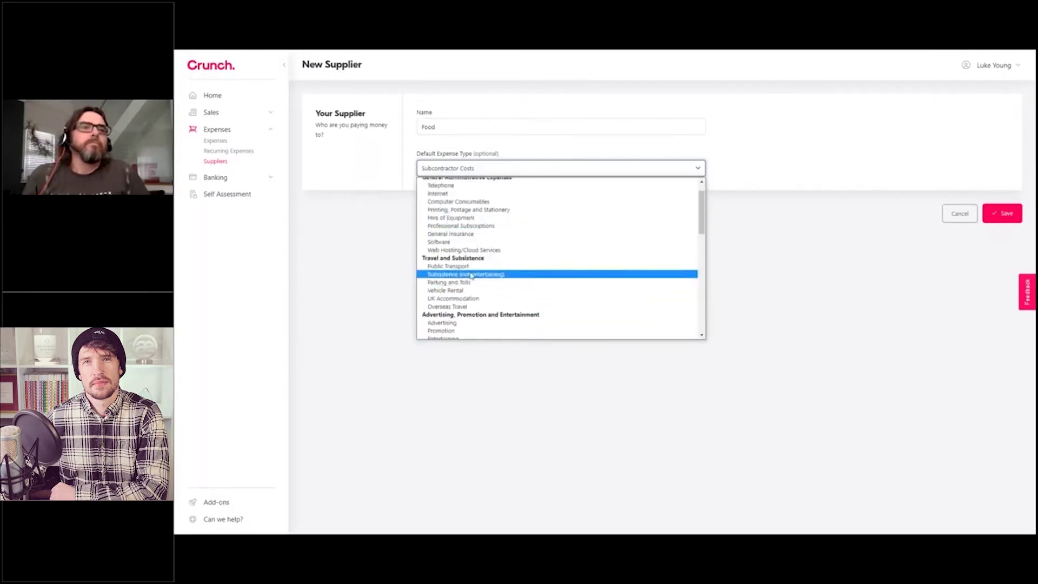
left_click(471, 275)
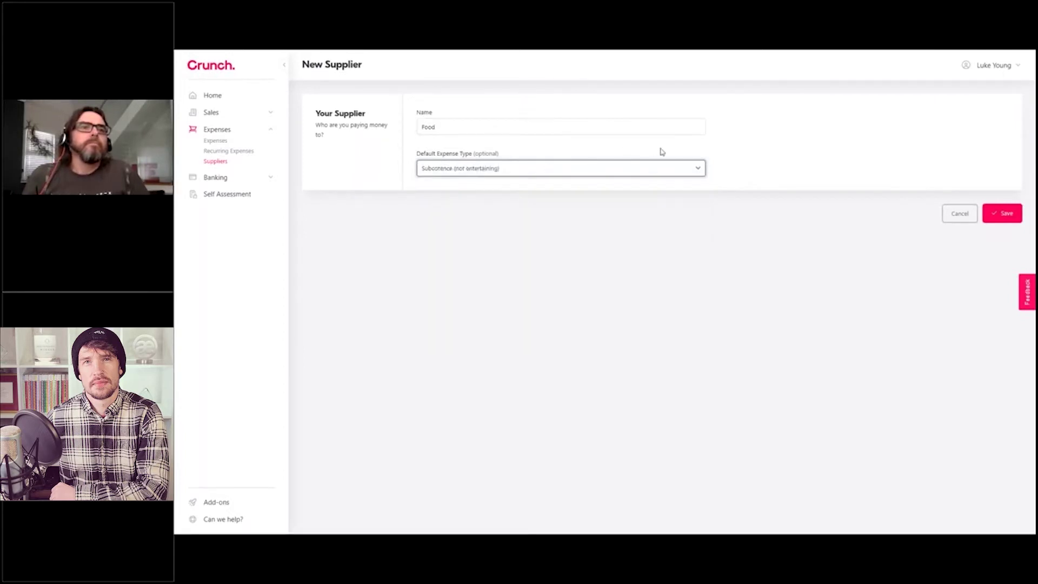
left_click(1007, 214)
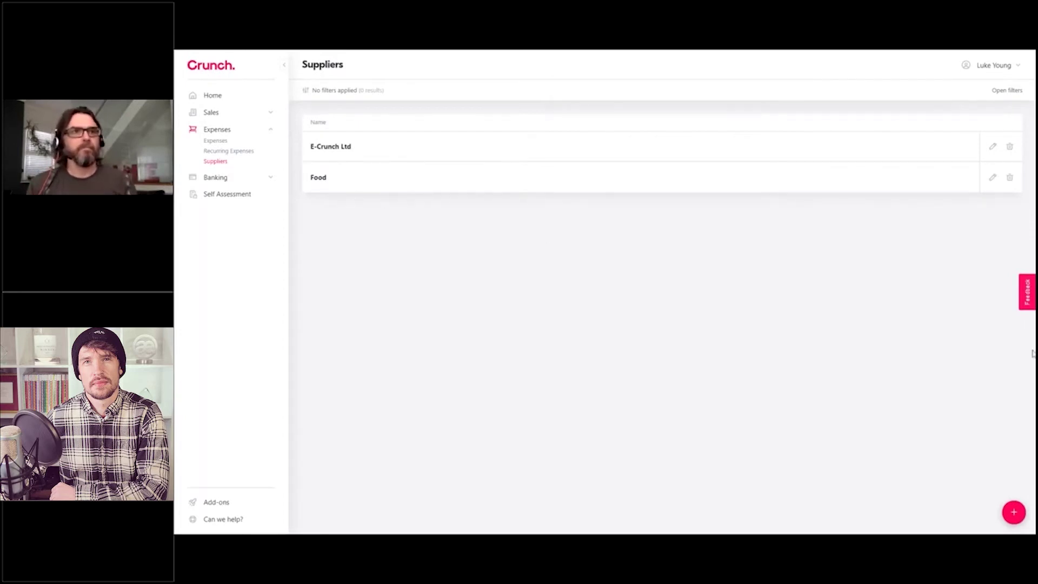
Step: Create a new supplier named 'Business Mileage' defaulting to Mileage Allowance and save it
left_click(1013, 512)
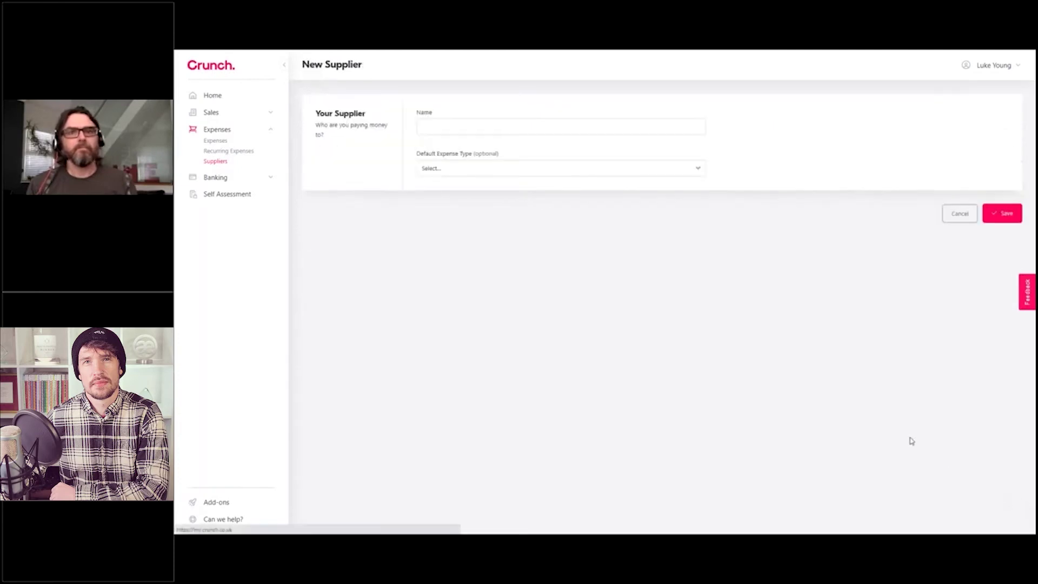
left_click(498, 129)
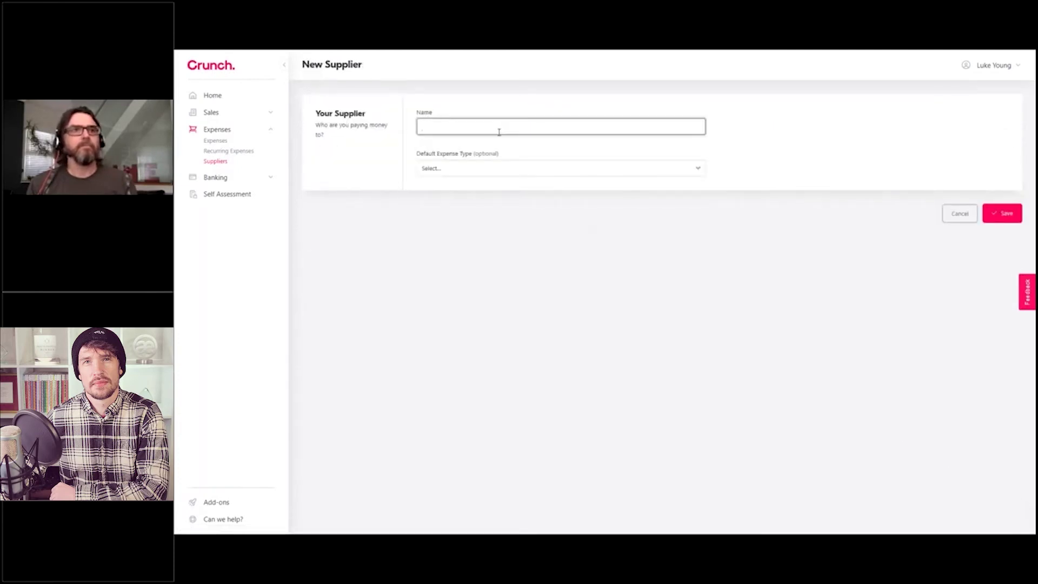
type("Business Mileage")
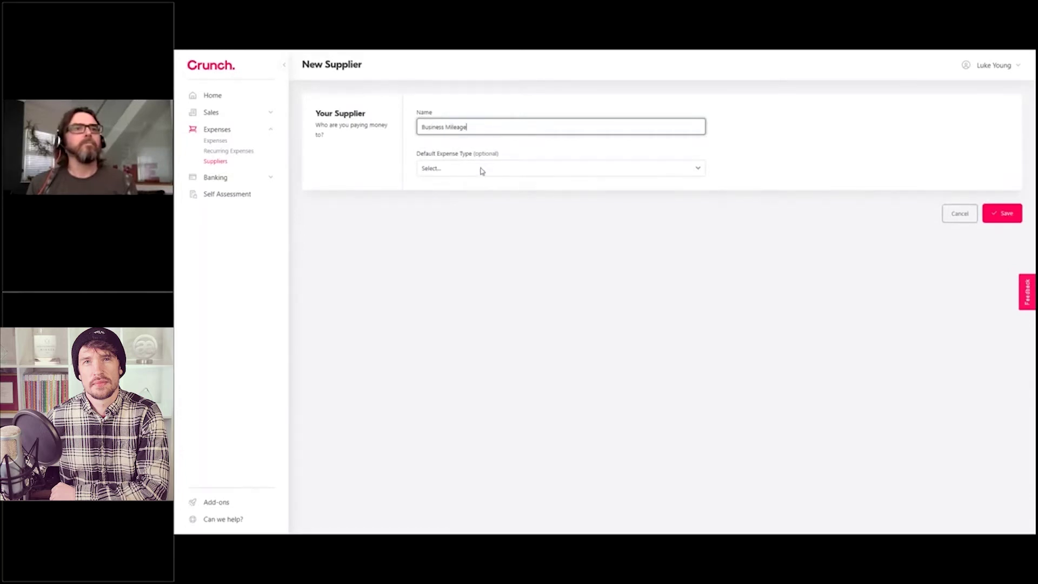
left_click(482, 171)
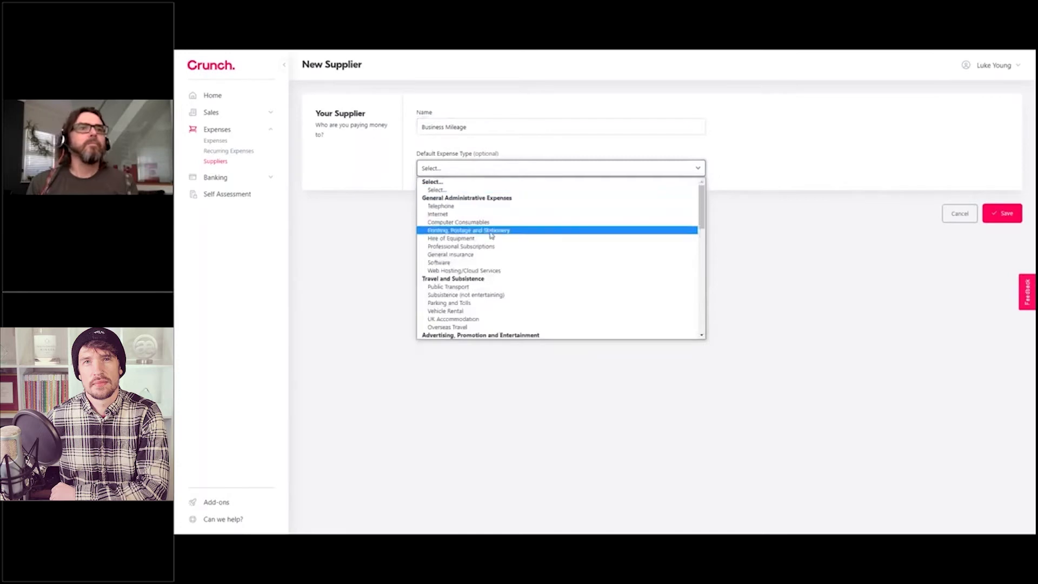
scroll(492, 236, "down", 5)
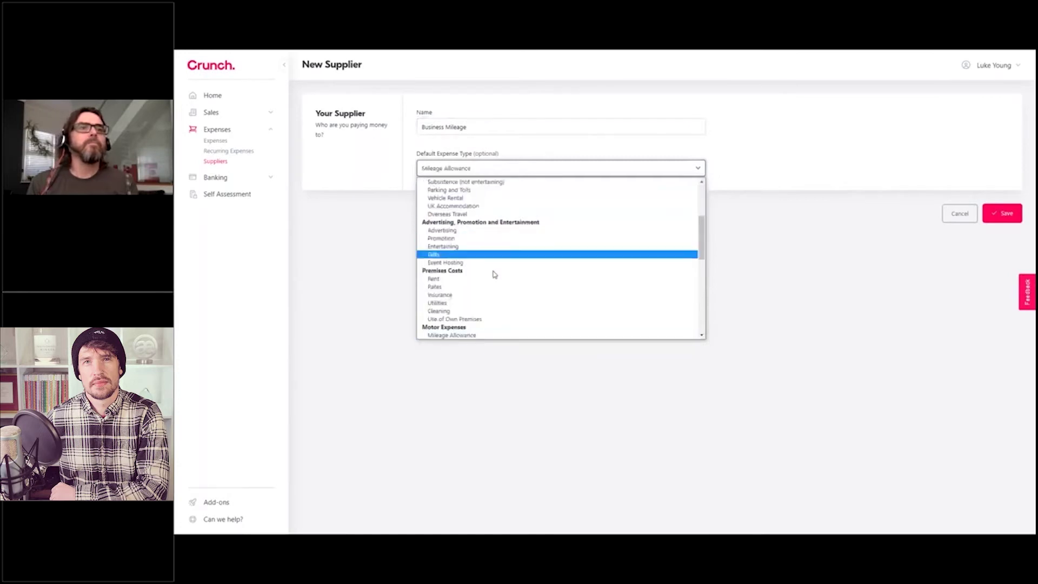
left_click(460, 334)
left_click(1000, 216)
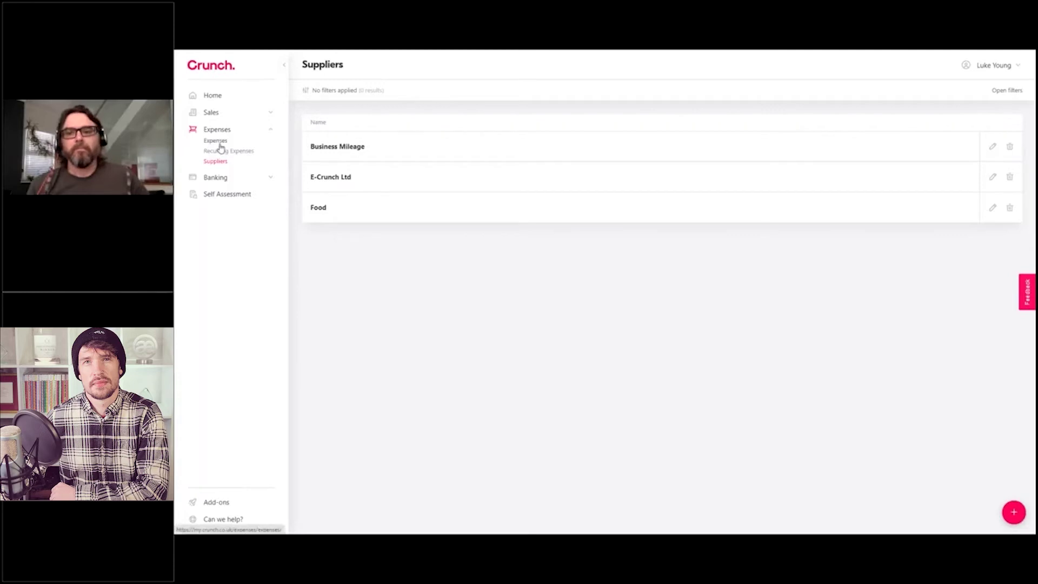
Step: Start a new expense from the Expenses list and open its Supplier list
left_click(219, 143)
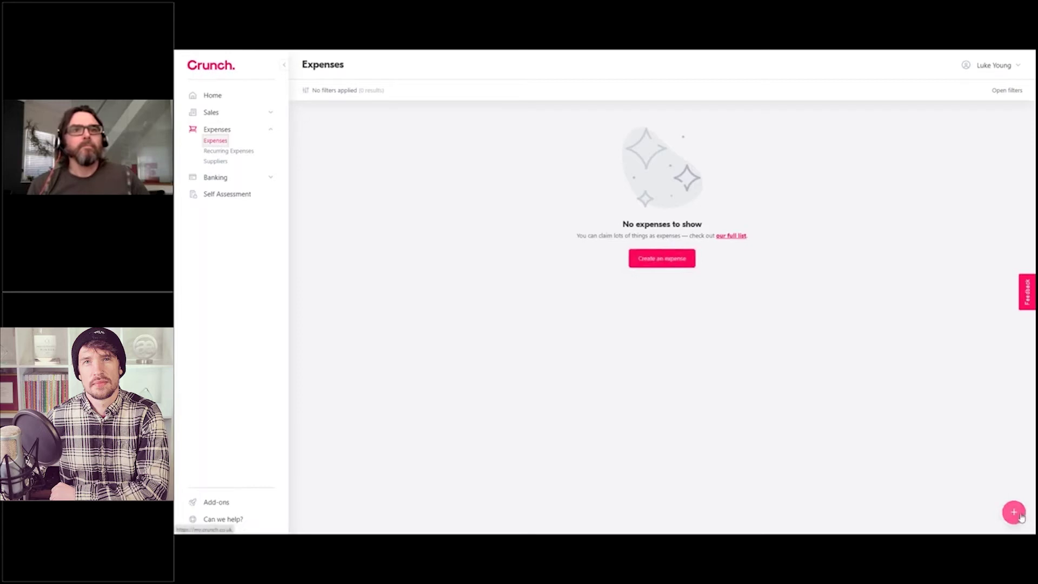
left_click(660, 261)
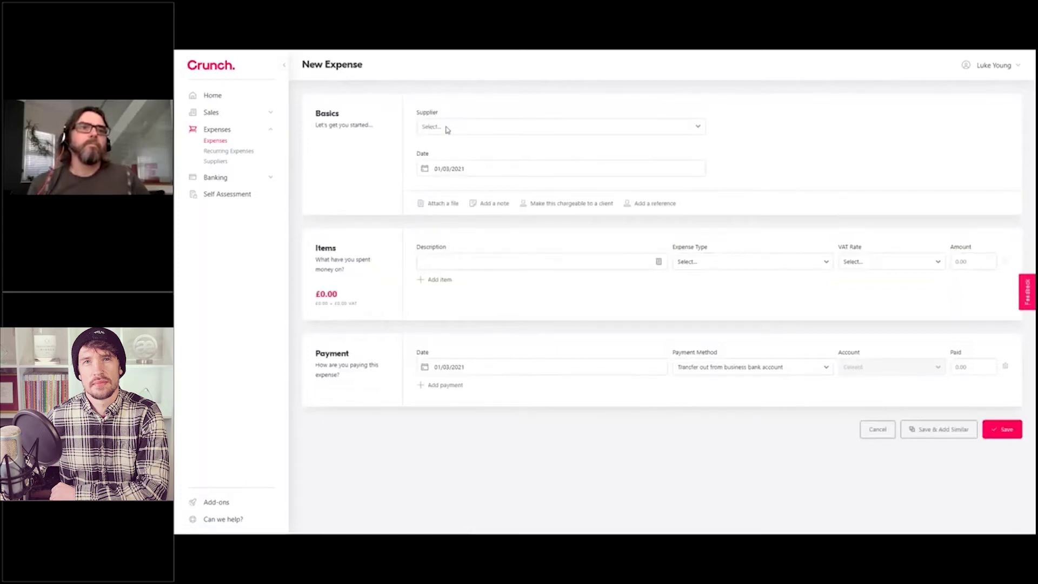
left_click(446, 130)
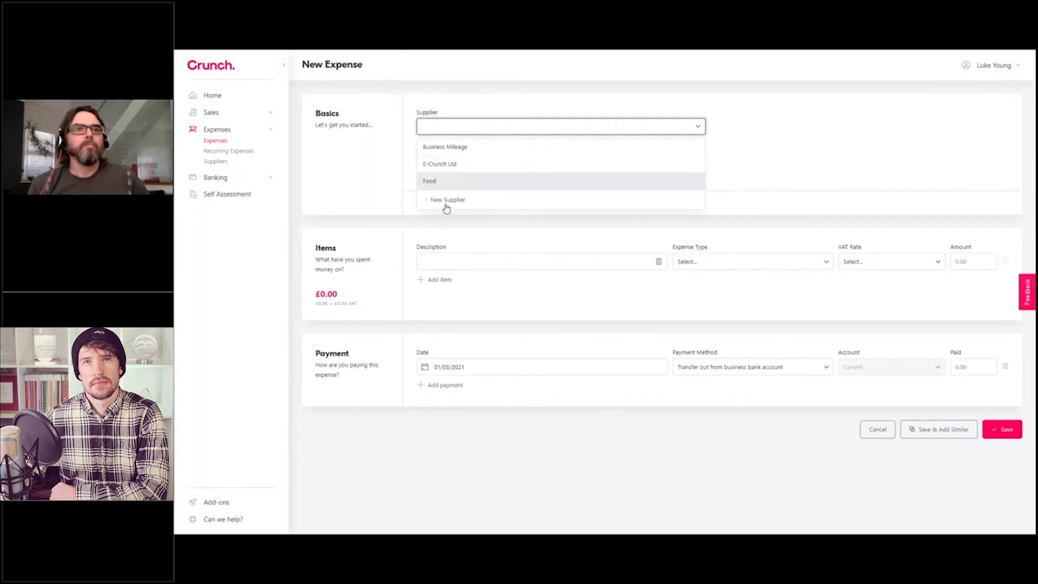
Step: Choose Food as the supplier and date the expense 19 February 2021
left_click(466, 184)
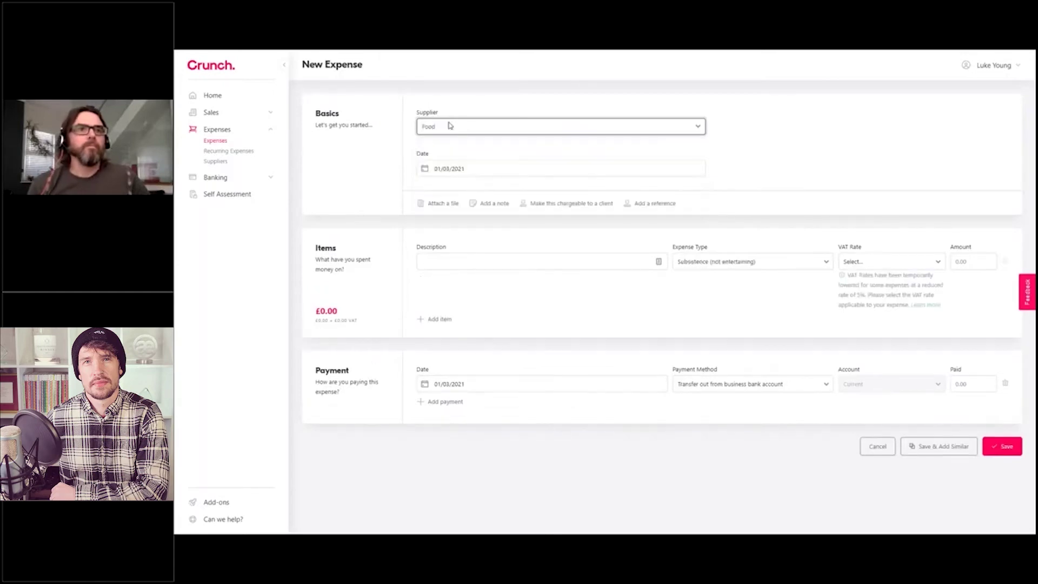
left_click(476, 172)
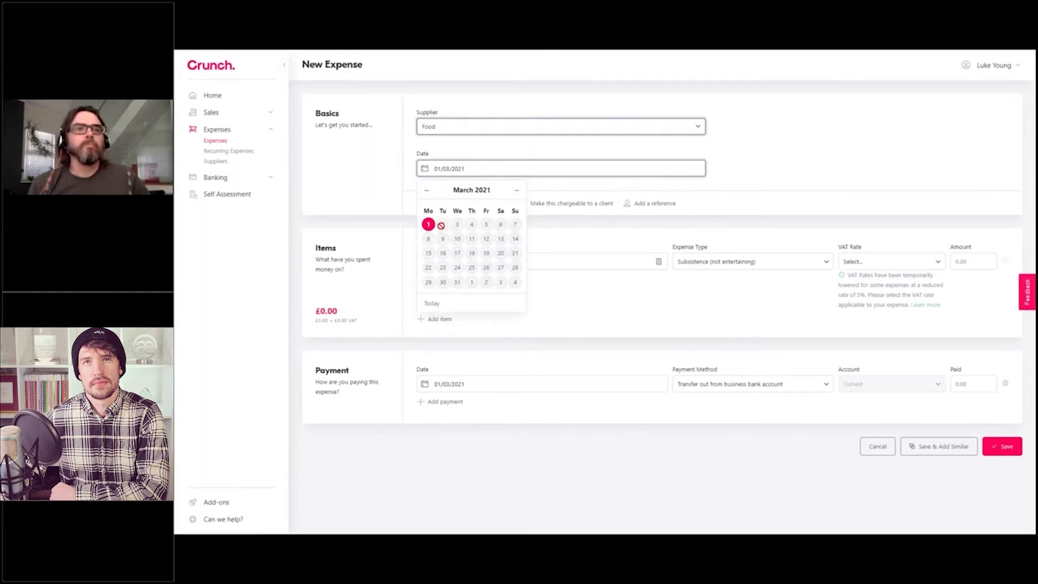
left_click(427, 191)
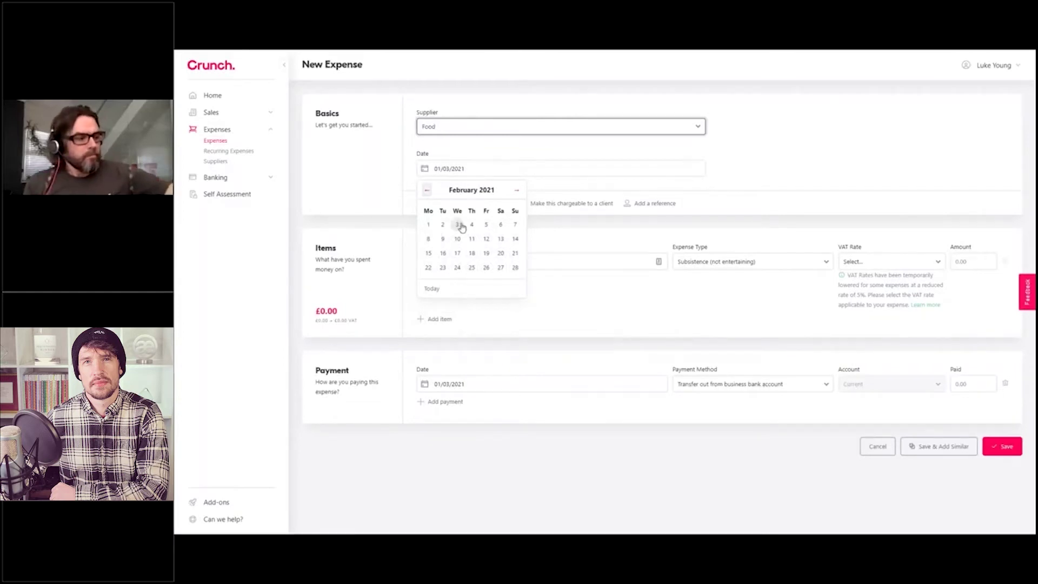
left_click(427, 190)
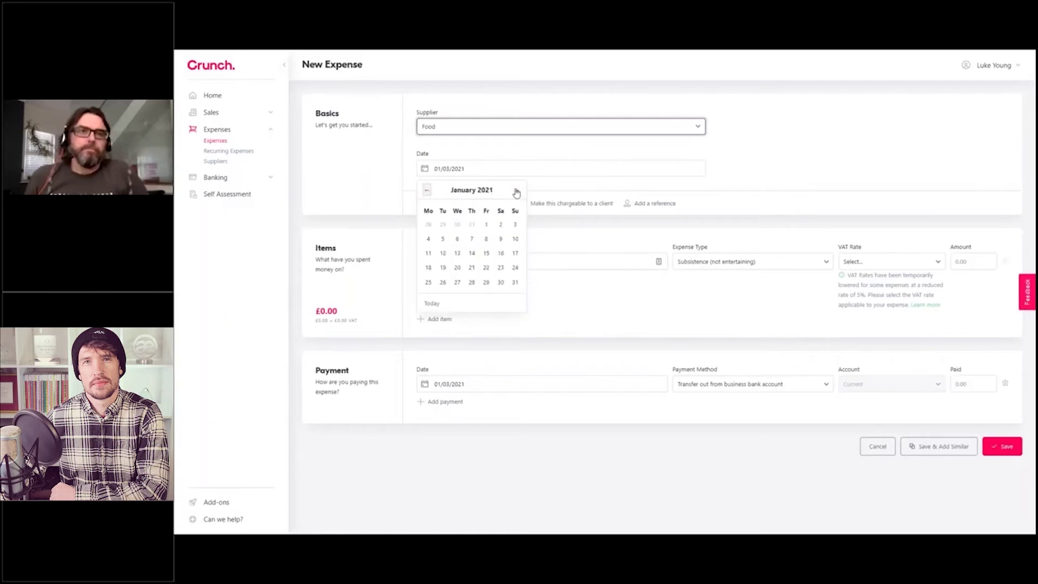
left_click(516, 192)
left_click(516, 192)
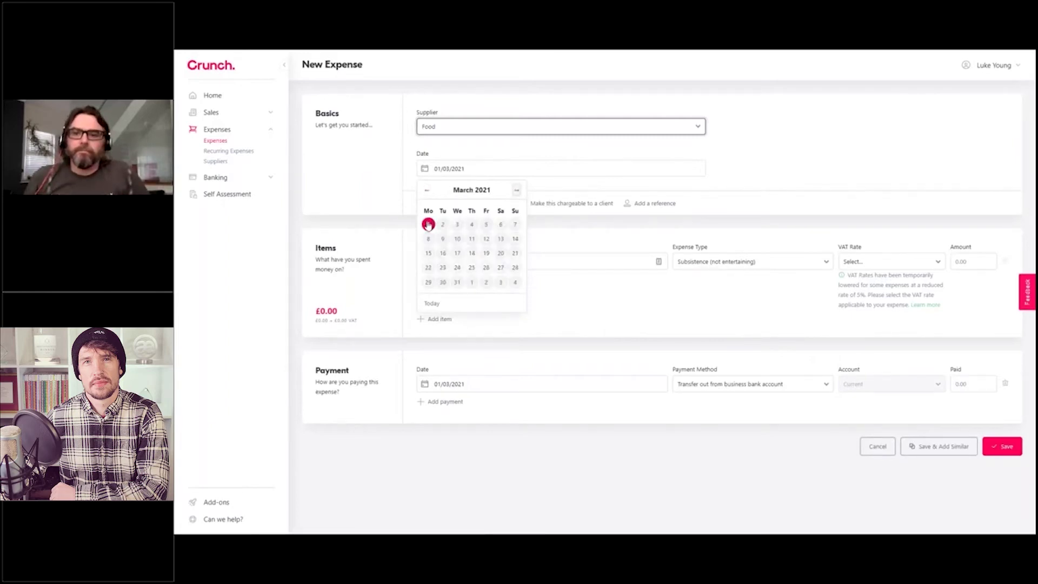
left_click(427, 191)
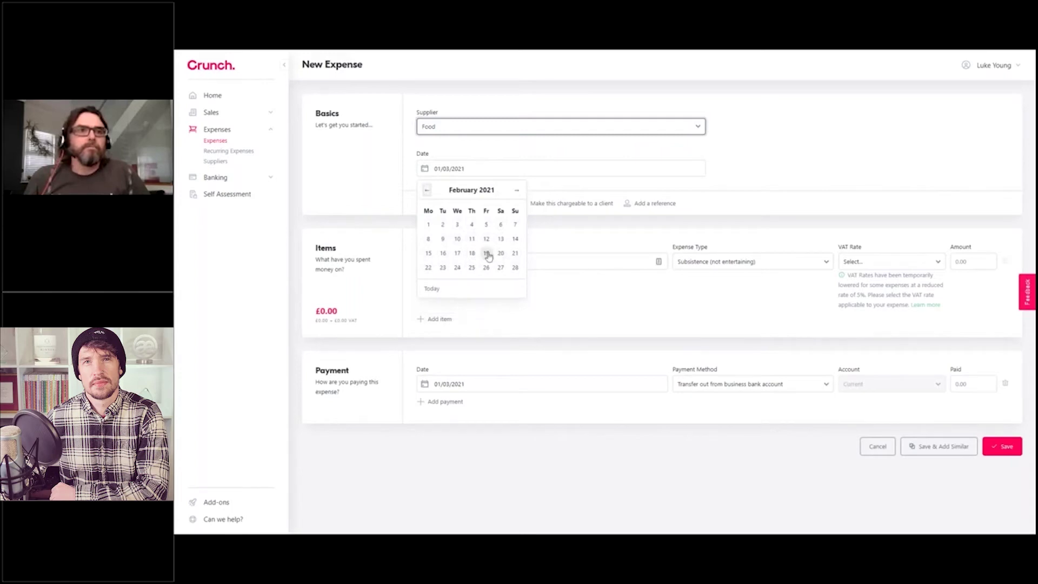
left_click(486, 253)
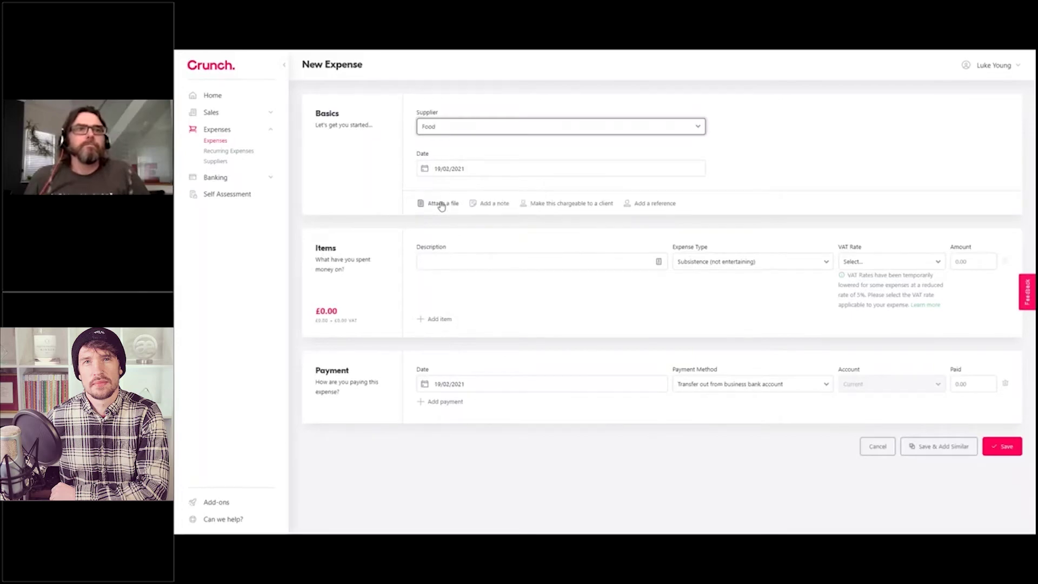
Step: Reveal the Attach a file area and add an empty Note box to the expense
left_click(441, 204)
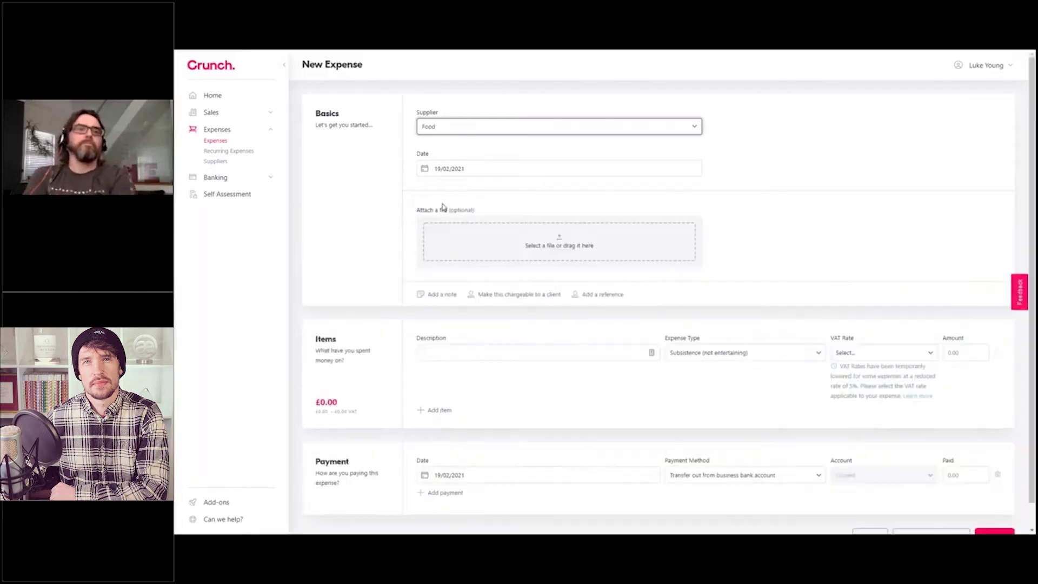
left_click(448, 298)
left_click(463, 233)
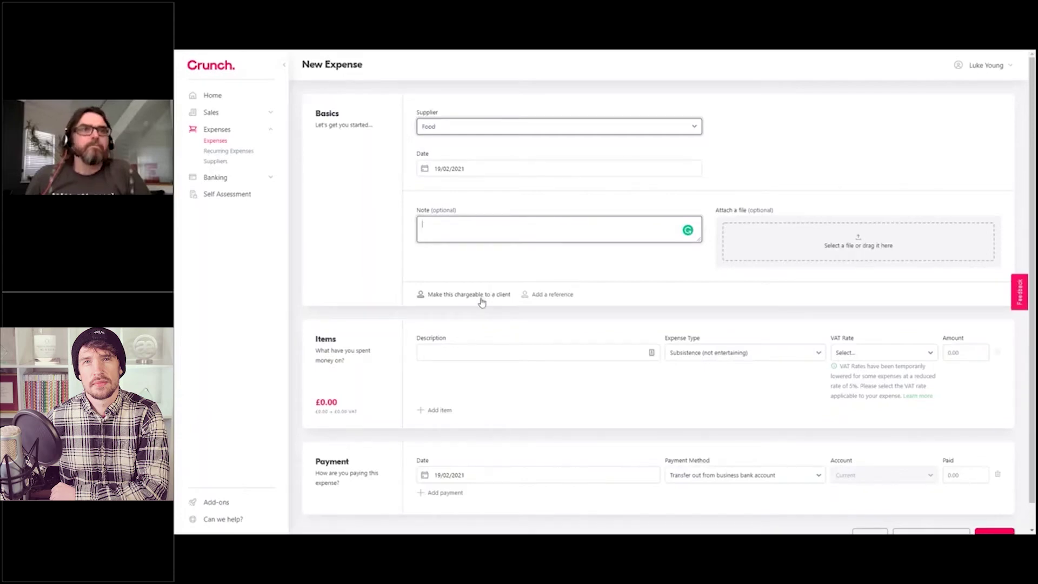
Step: Make the expense chargeable to E-Crunch Ltd and add an empty Reference field
left_click(482, 301)
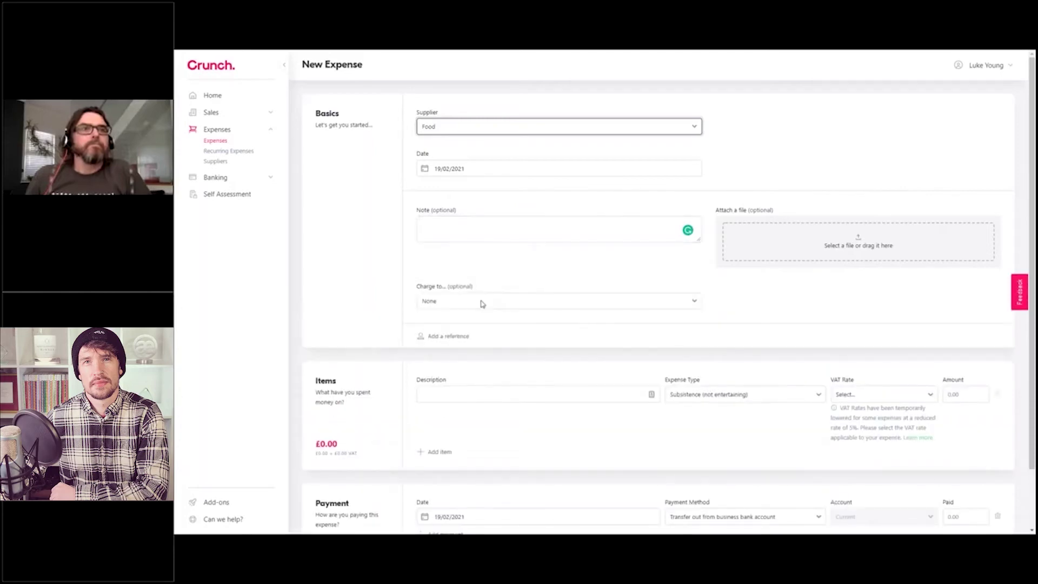
left_click(482, 302)
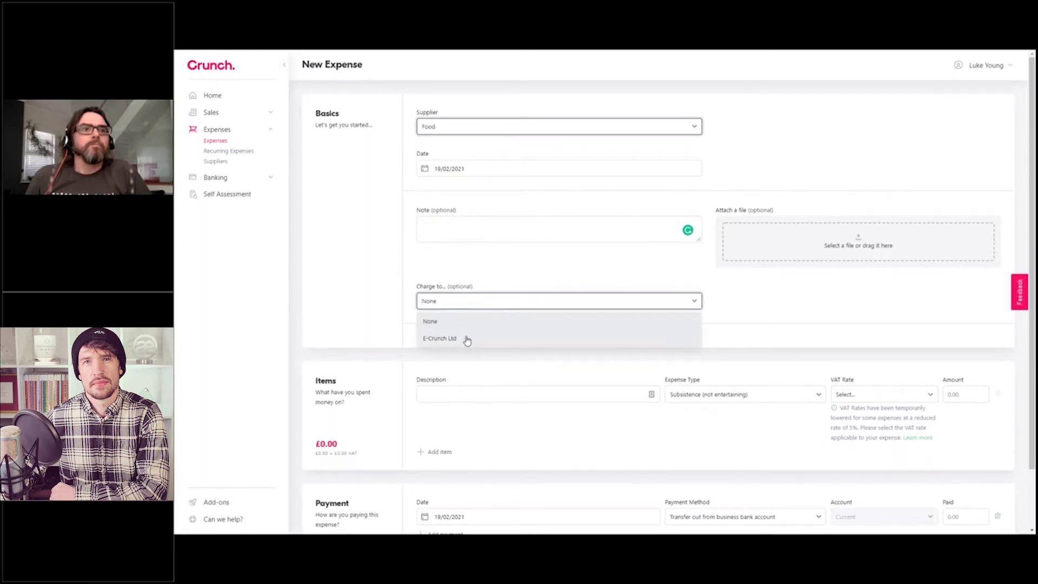
left_click(467, 340)
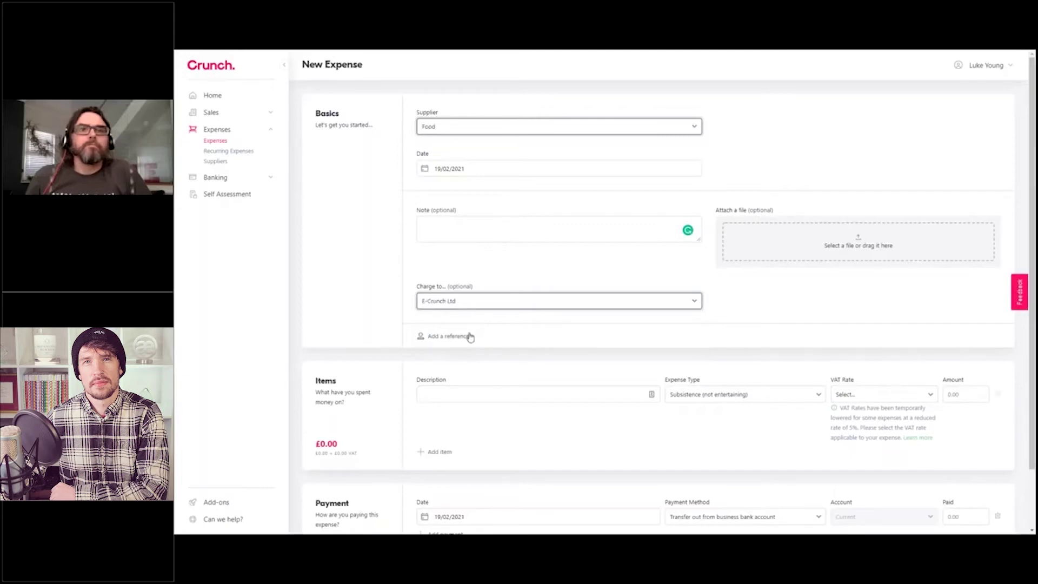
left_click(469, 337)
left_click(540, 301)
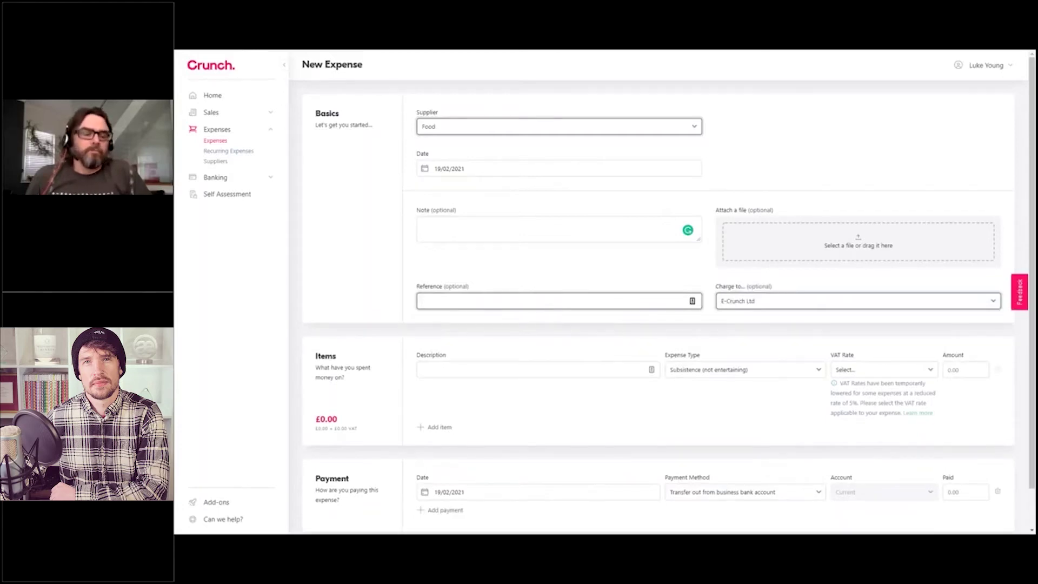
left_click(496, 208)
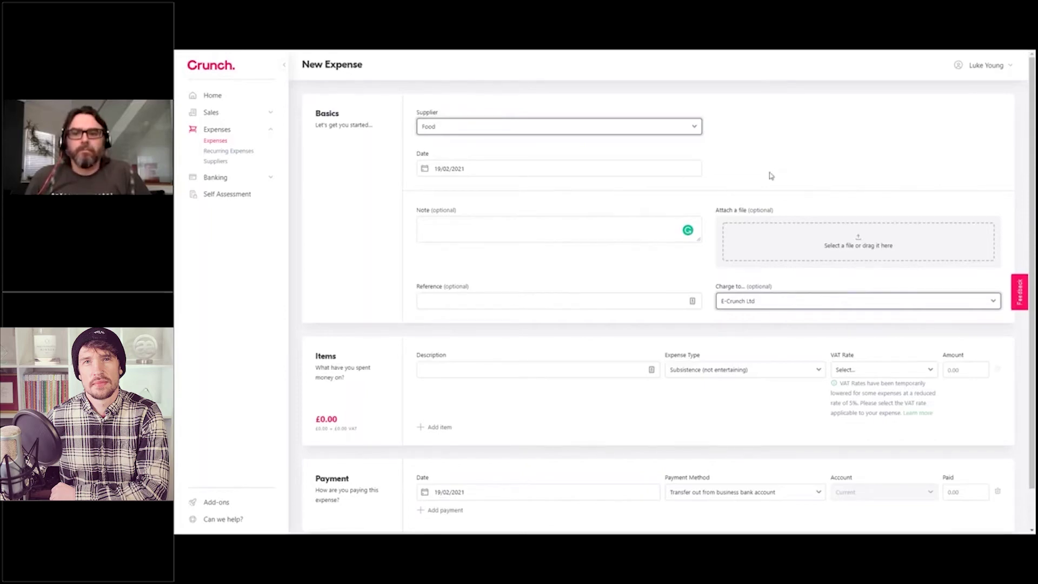
scroll(528, 315, "down", 1)
Step: Enter 'Lunch' as the expense item's description
left_click(523, 323)
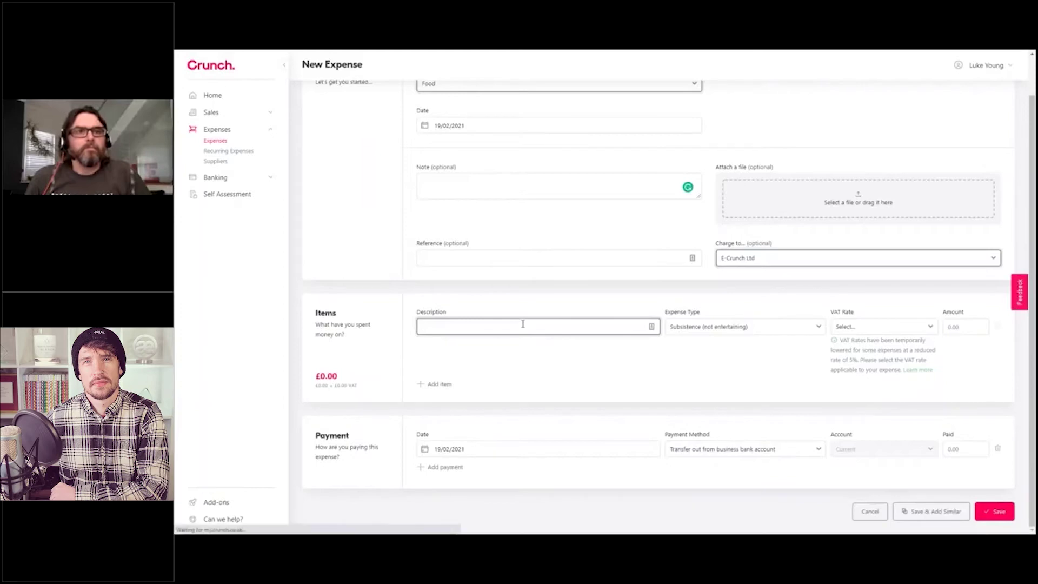
type("Lunch")
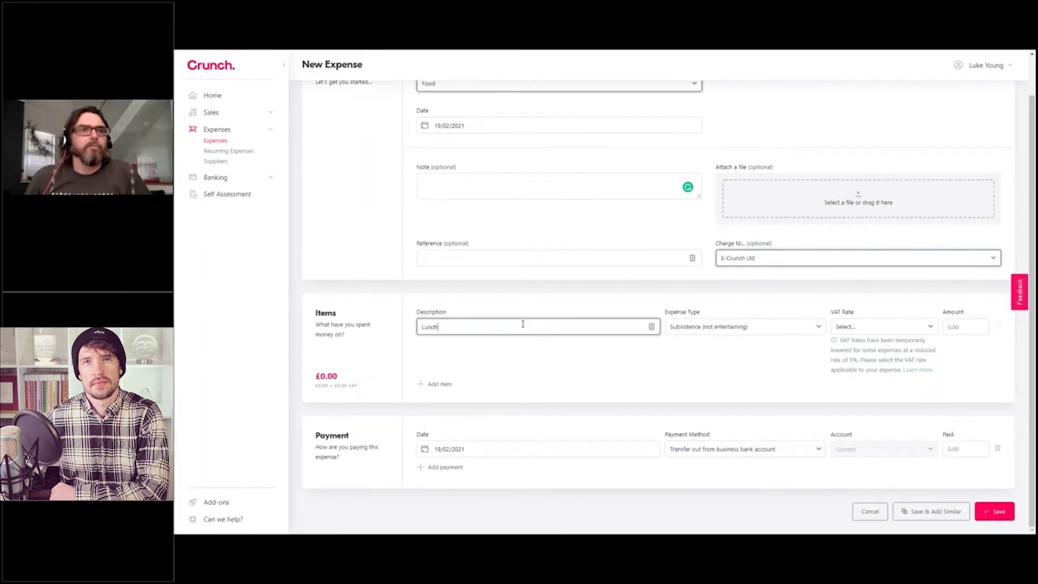
left_click(563, 284)
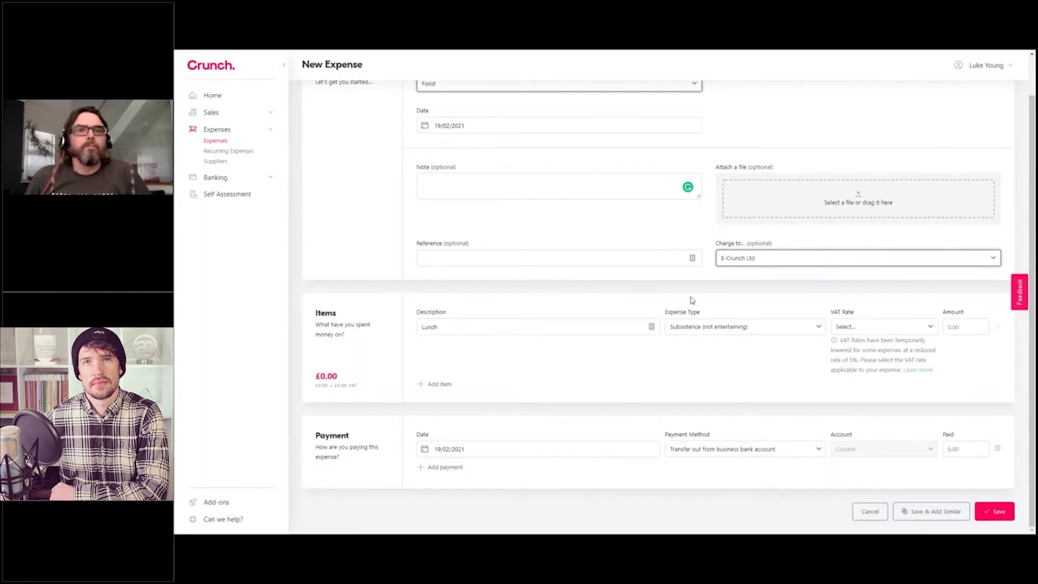
scroll(717, 380, "up", 1)
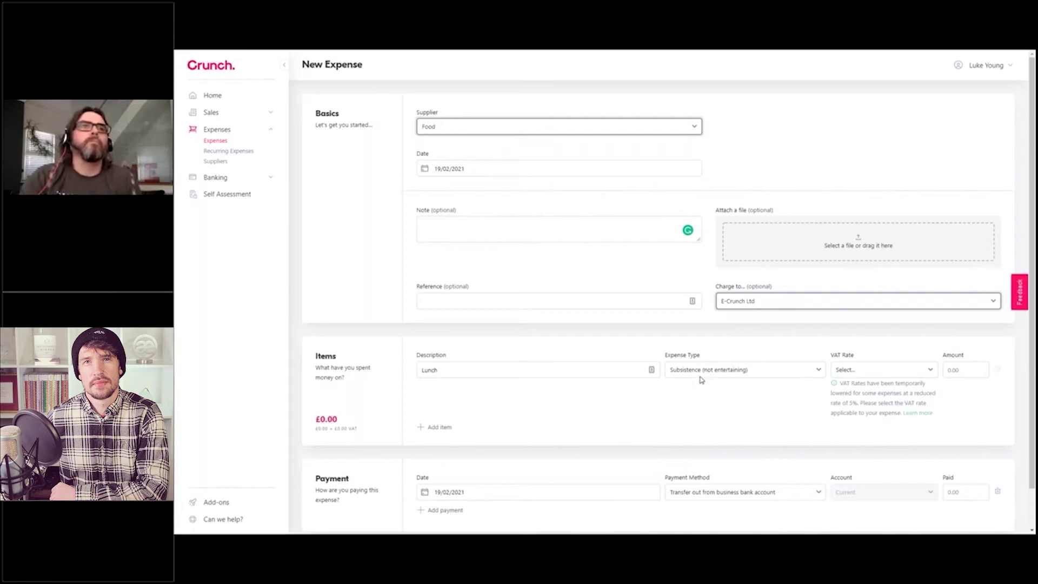
left_click(701, 375)
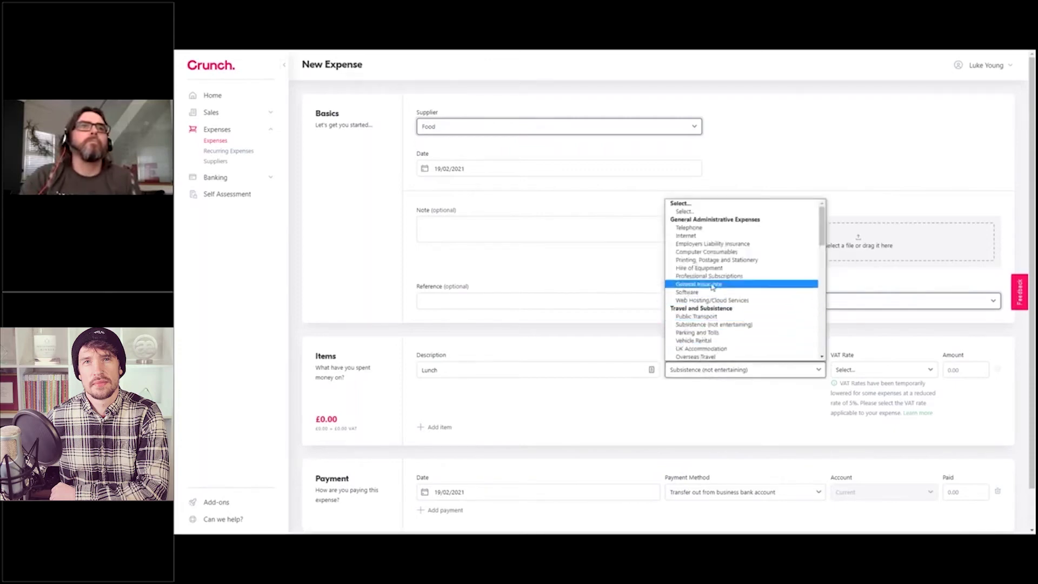
left_click(622, 338)
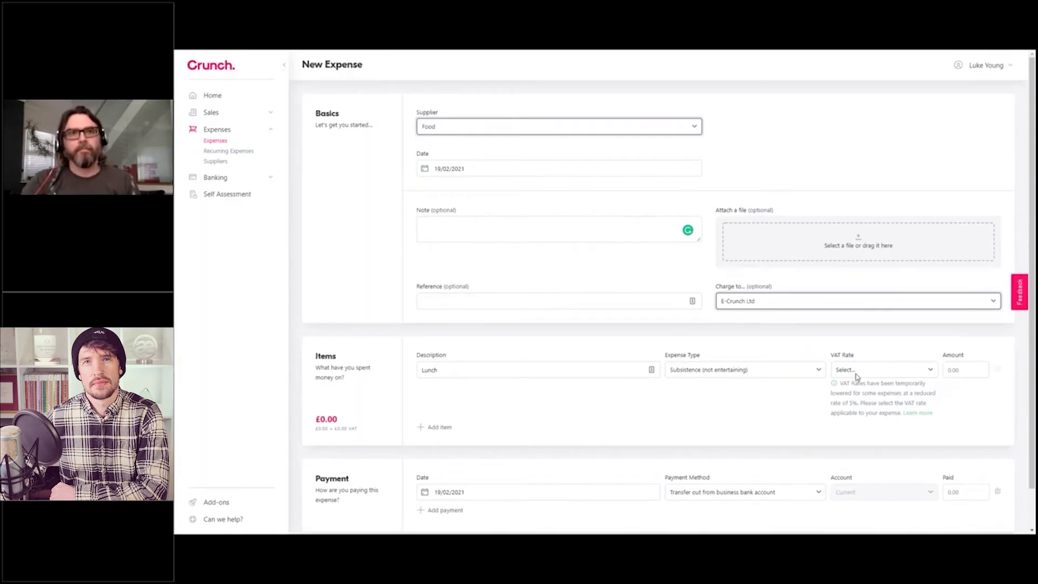
left_click(855, 373)
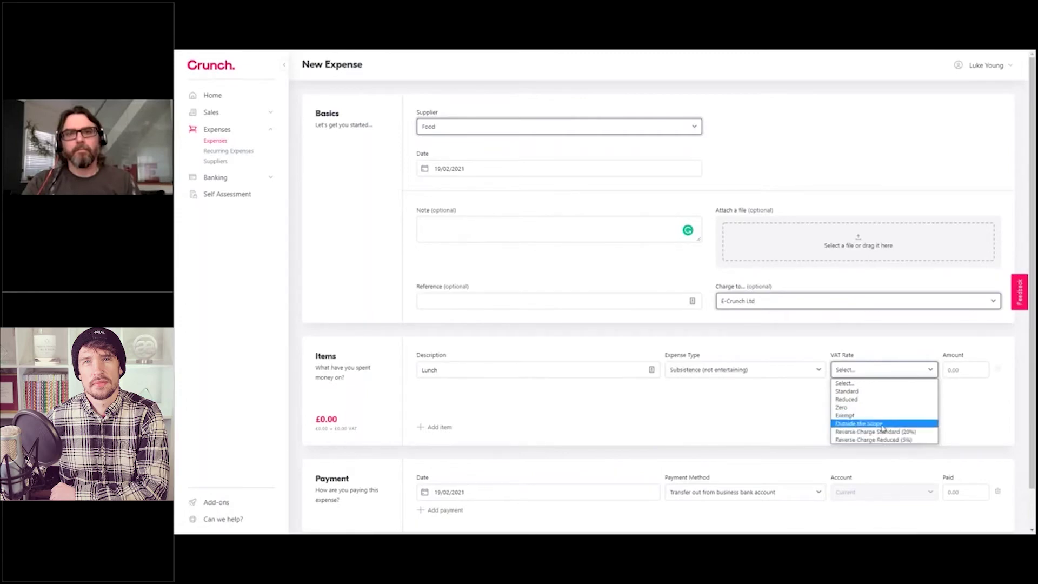
left_click(855, 350)
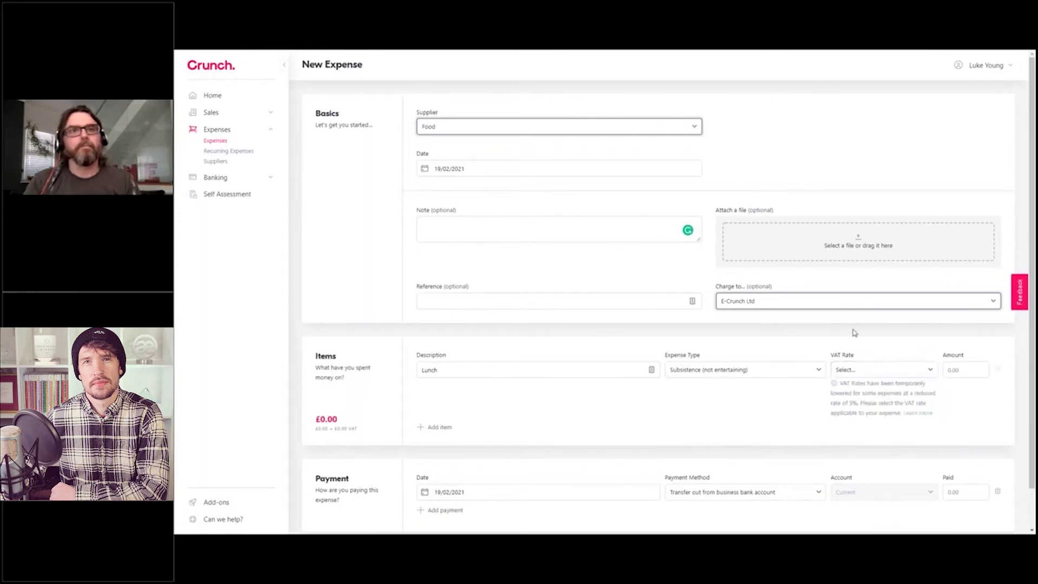
Step: Switch the supplier to Business Mileage and back to Food, then set VAT Rate to Standard
left_click(524, 133)
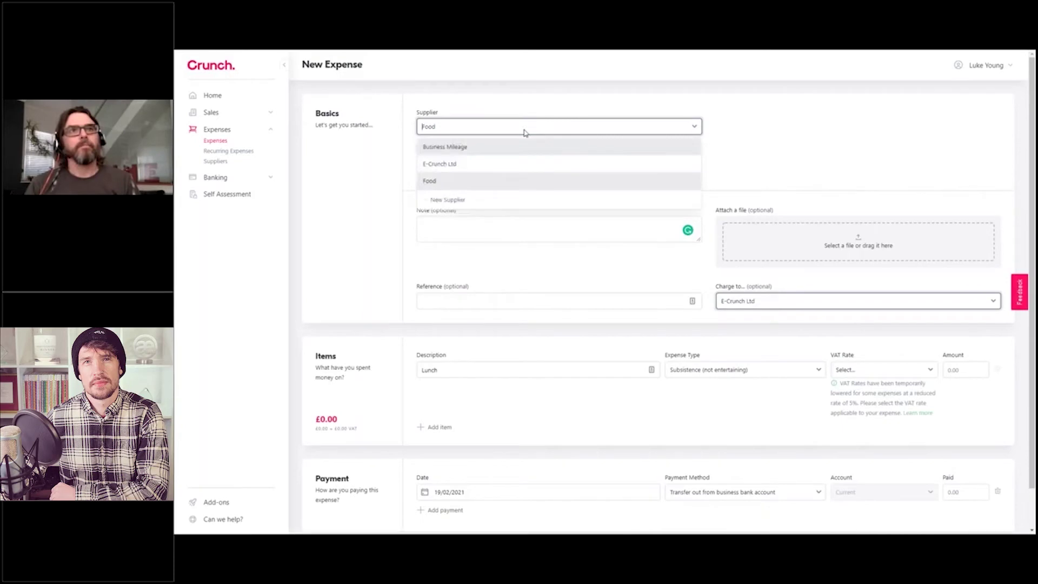
left_click(512, 153)
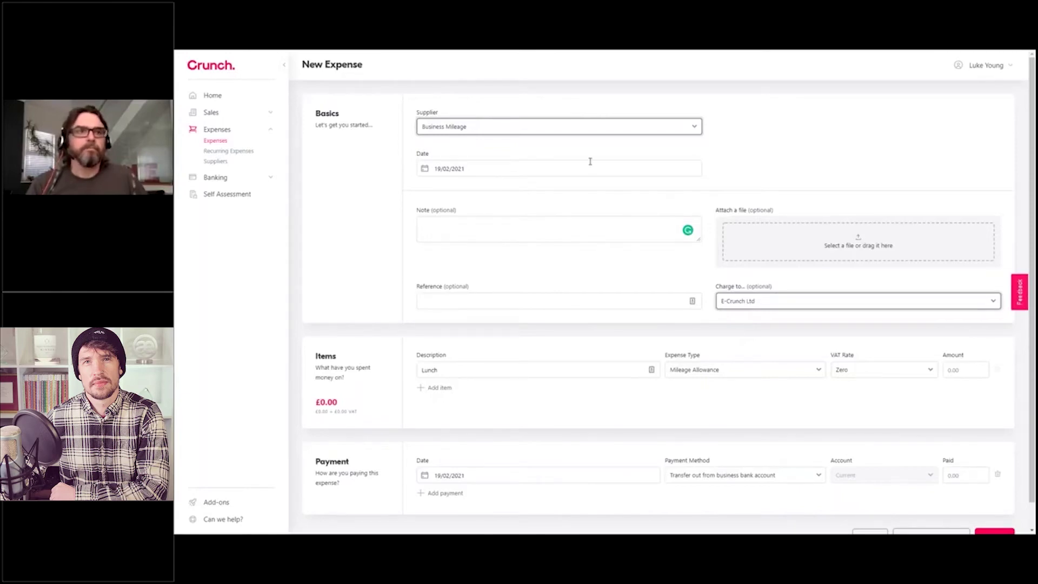
left_click(567, 132)
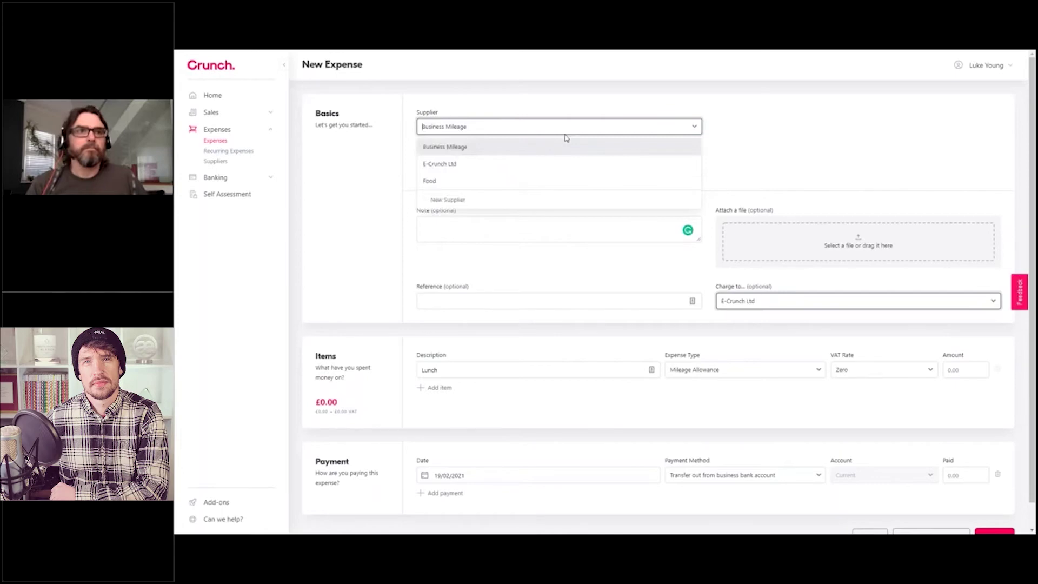
left_click(453, 181)
left_click(848, 372)
left_click(854, 392)
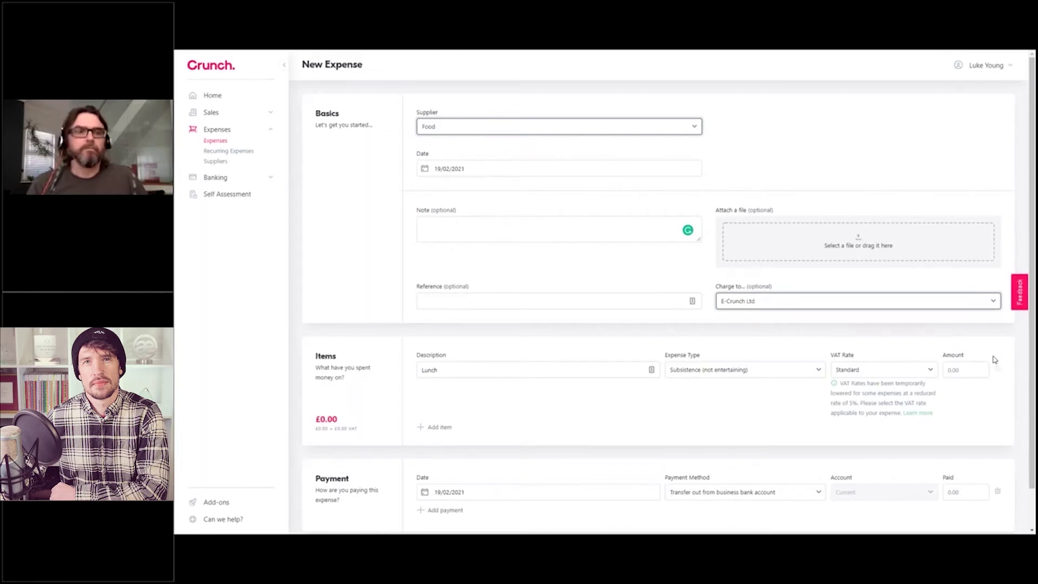
Step: Enter 5.80 as the Lunch item's amount, giving a £5.80 total
left_click(968, 373)
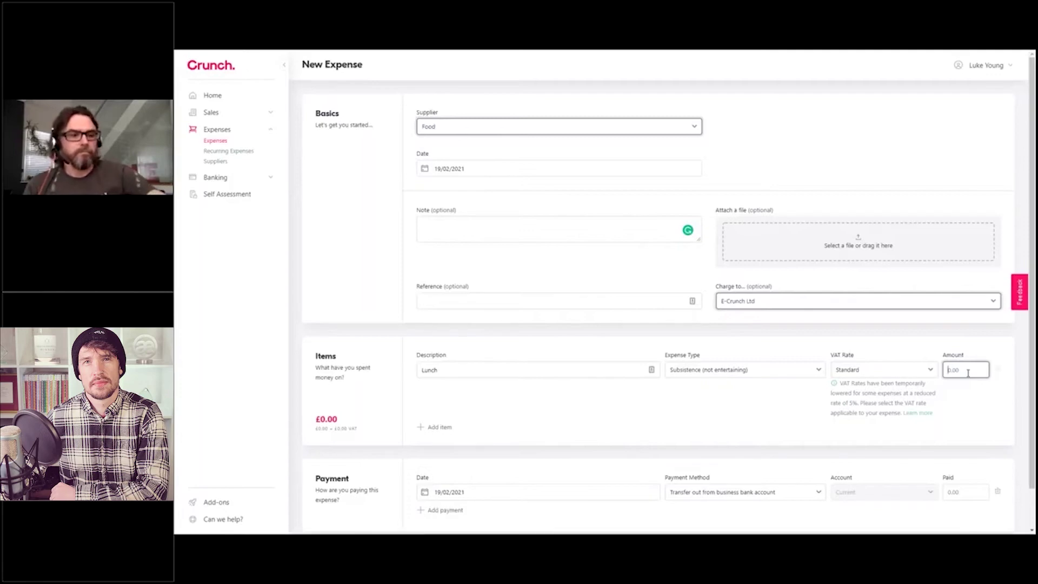
type("5.80")
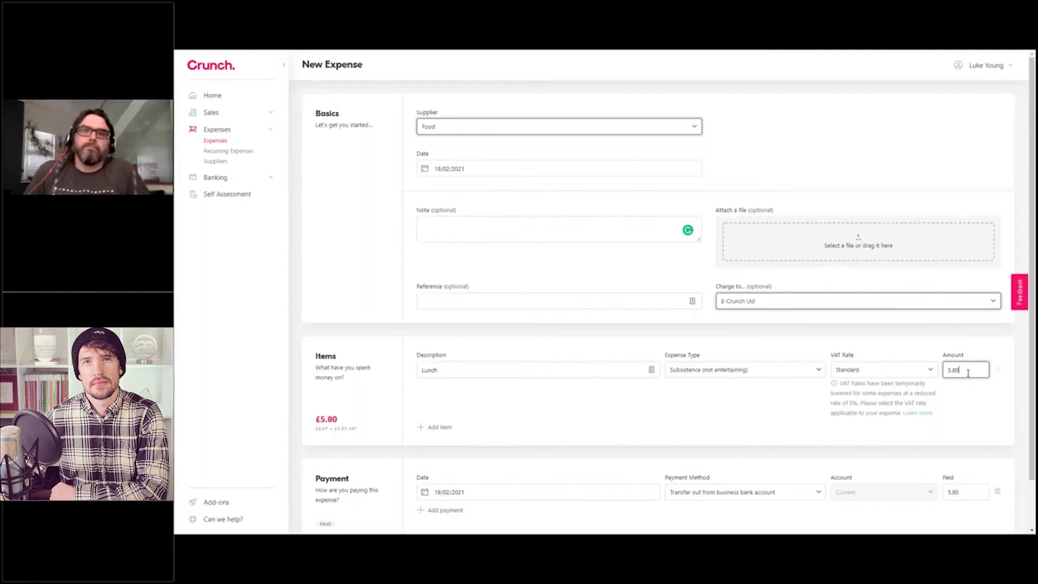
left_click(905, 341)
scroll(865, 341, "down", 2)
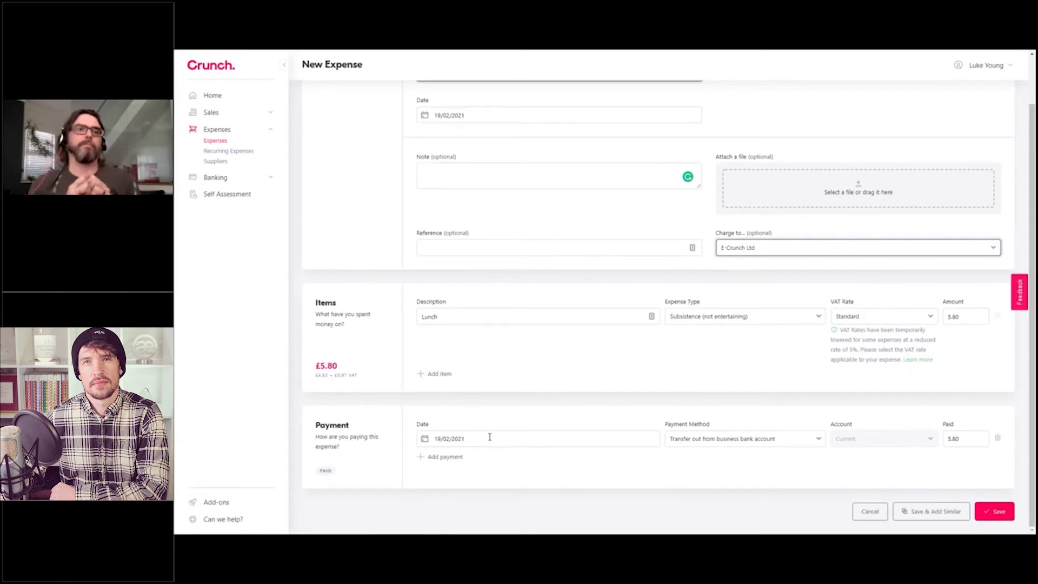
left_click(489, 436)
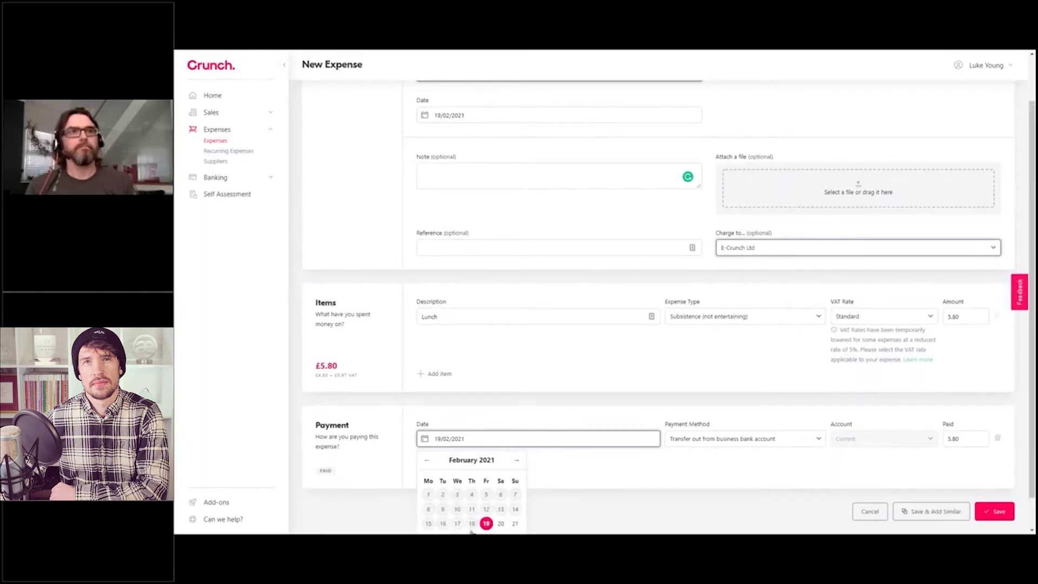
scroll(527, 507, "down", 1)
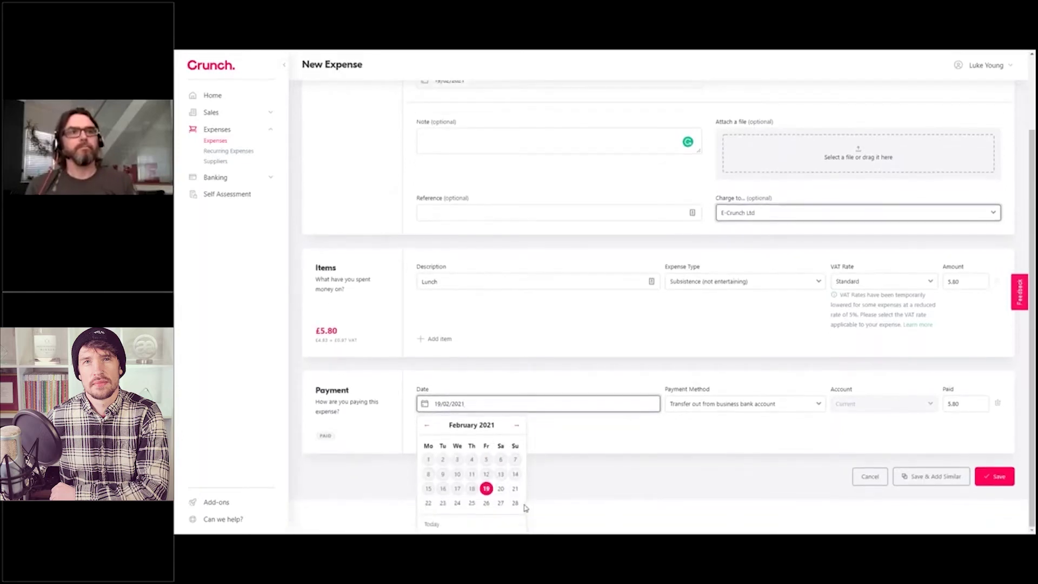
left_click(504, 385)
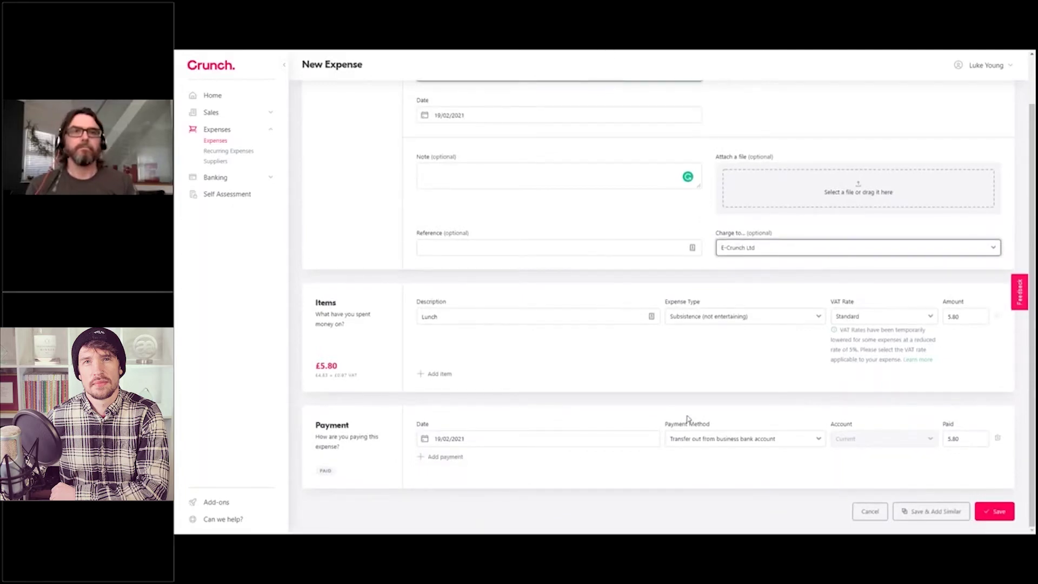
left_click(723, 442)
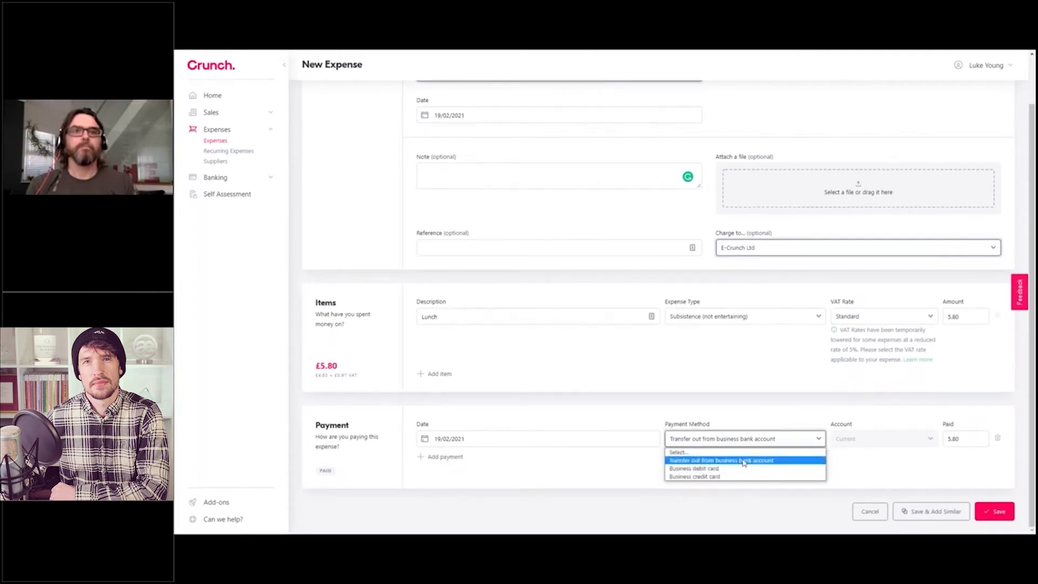
left_click(744, 462)
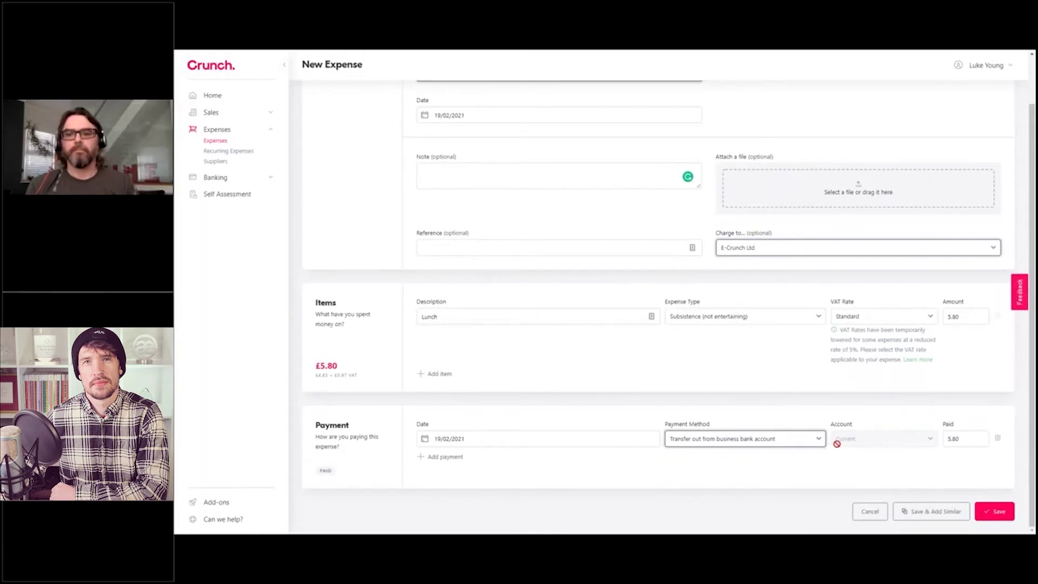
left_click(795, 439)
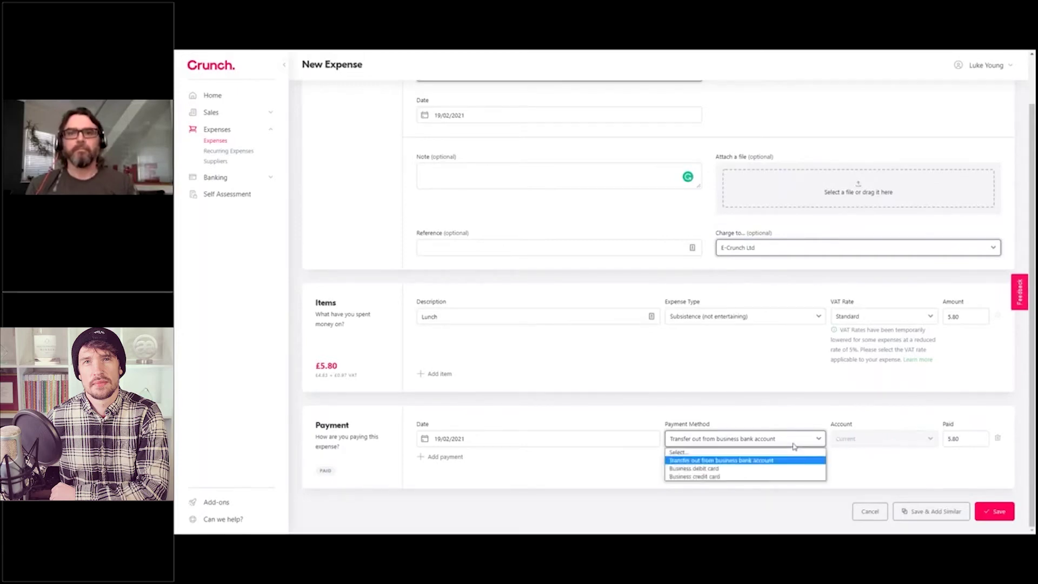
left_click(718, 478)
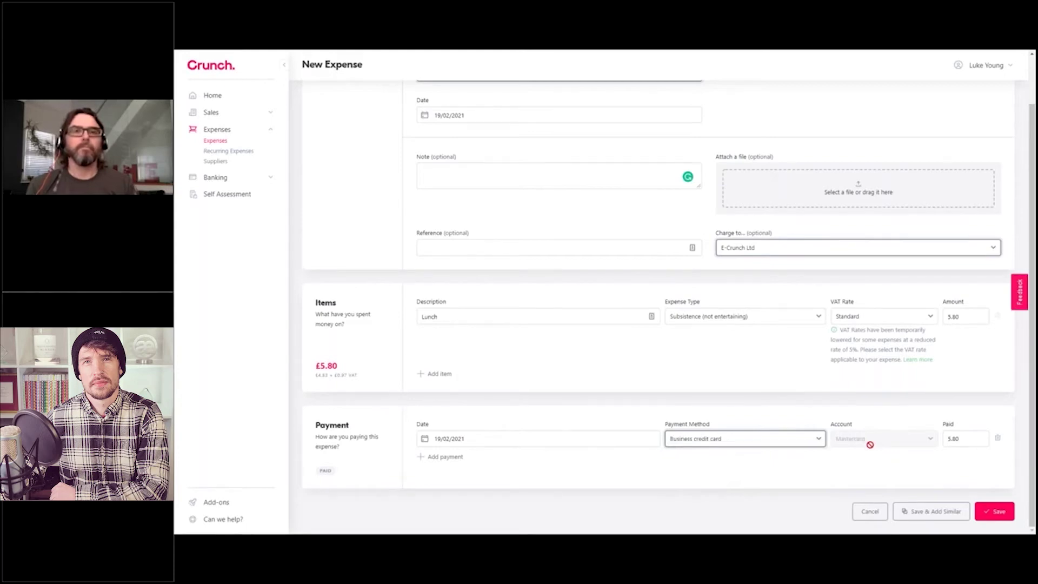
left_click(769, 446)
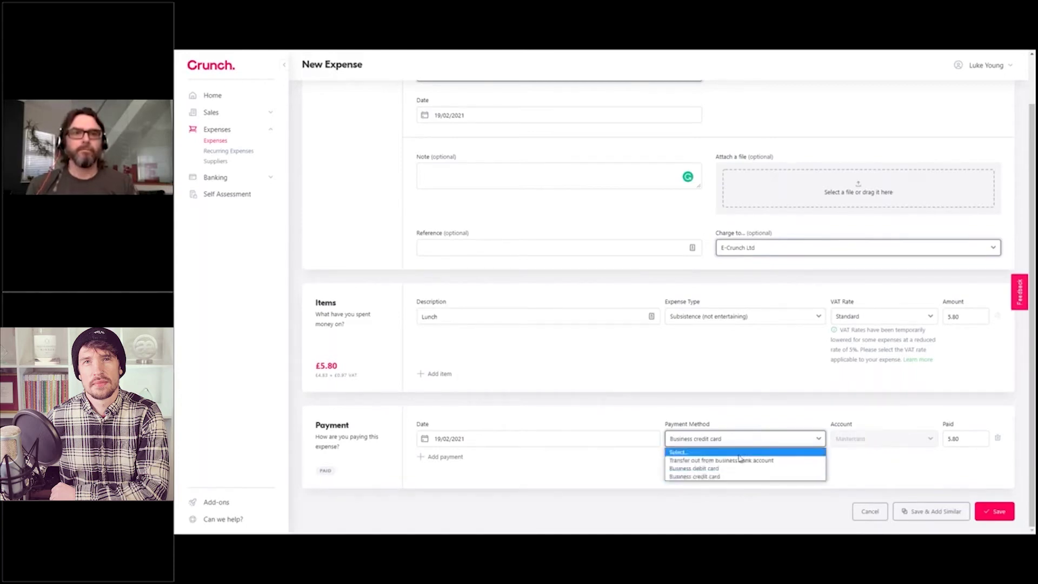
left_click(740, 460)
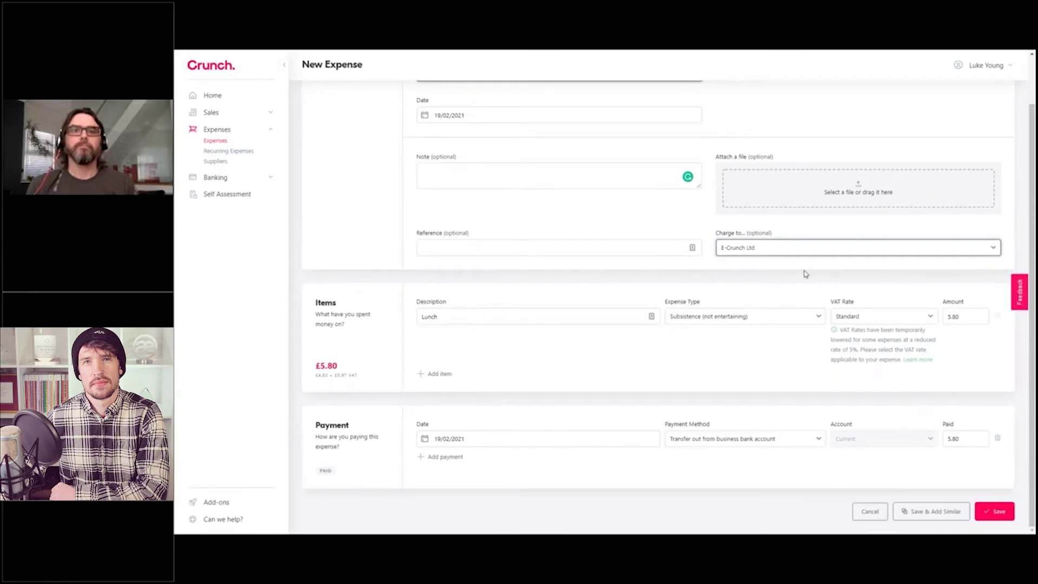
scroll(804, 270, "up", 1)
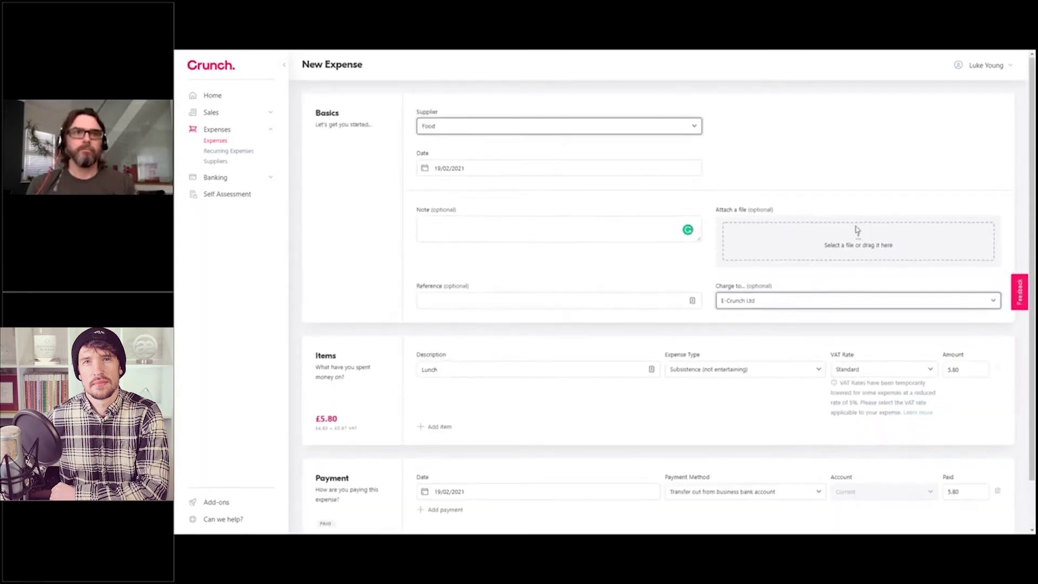
scroll(856, 227, "down", 1)
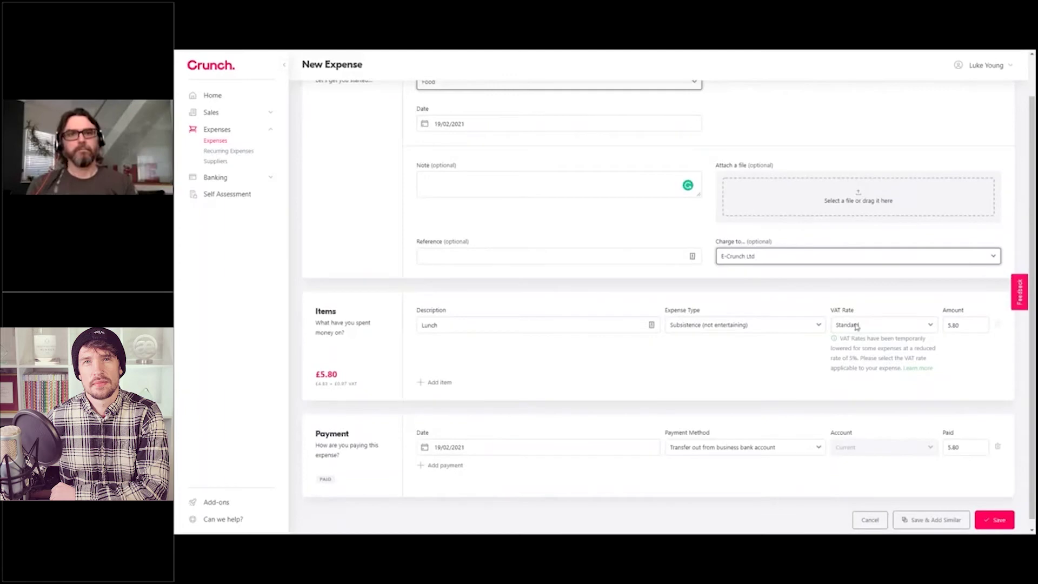
Step: Save and add a similar expense dated 20/02/2021, paid 21/02/2021, Standard VAT, and save it
left_click(941, 522)
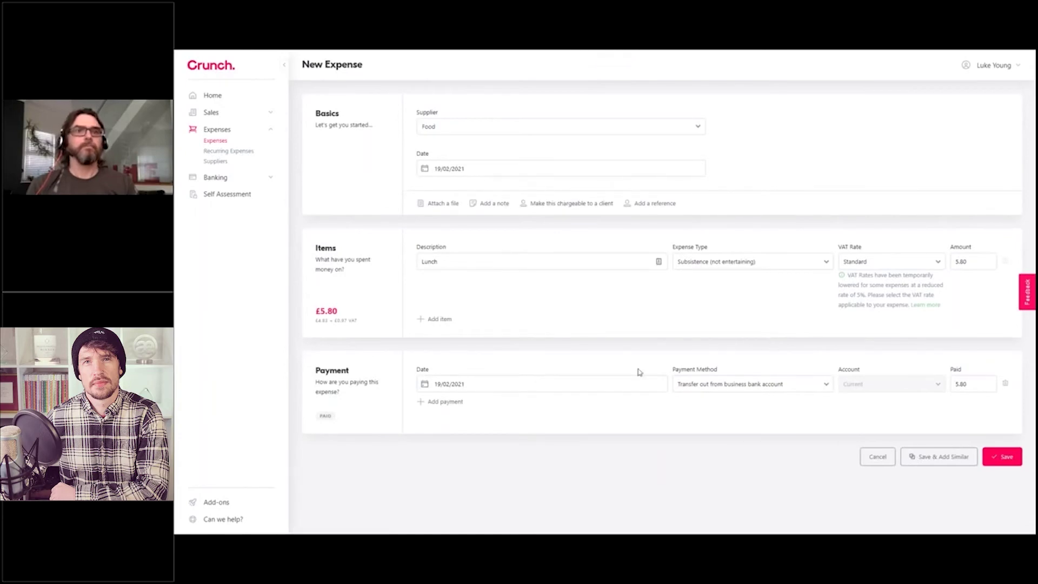
left_click(489, 168)
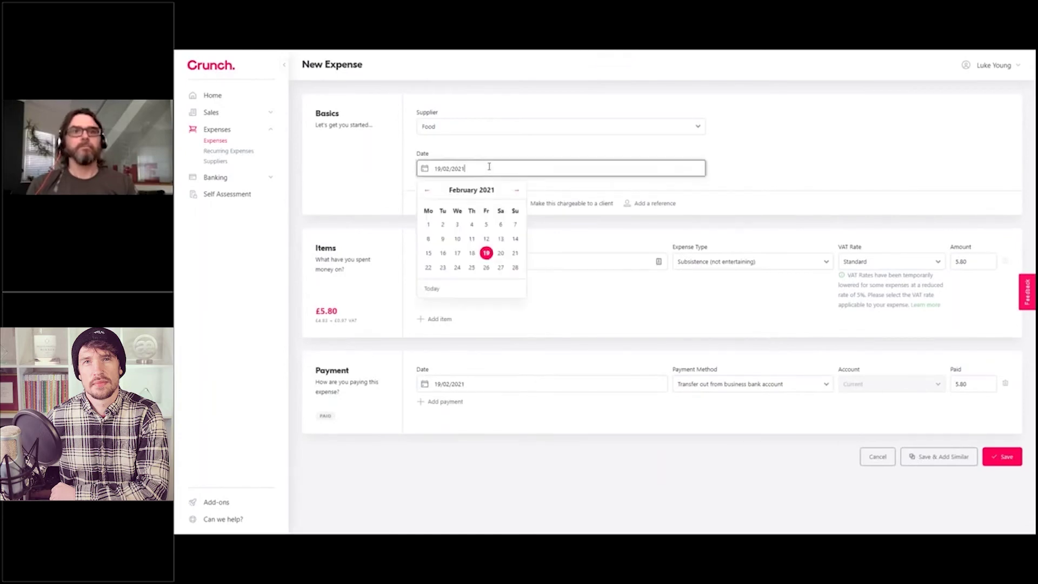
left_click(501, 254)
left_click(491, 383)
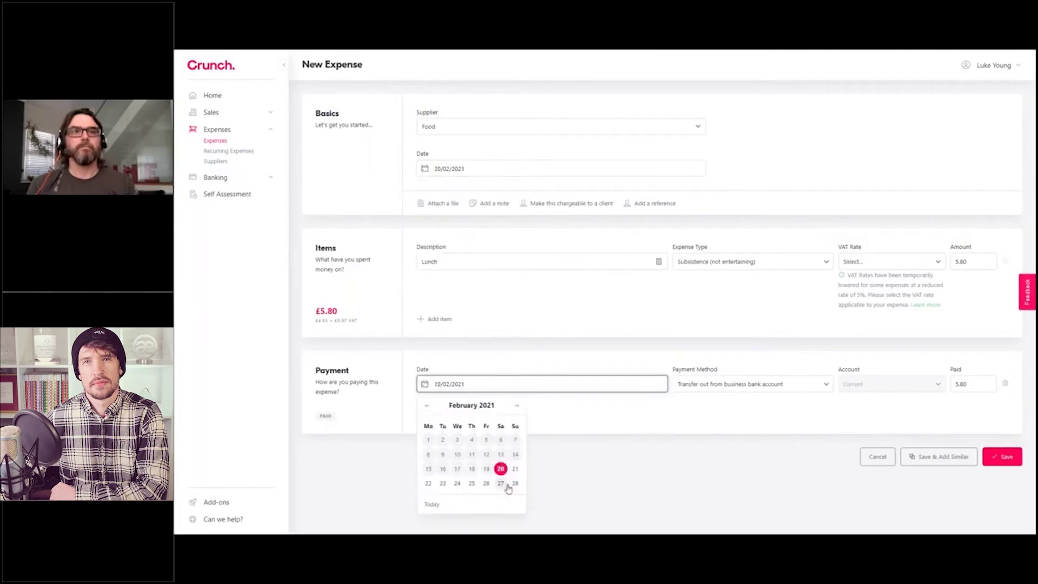
left_click(515, 468)
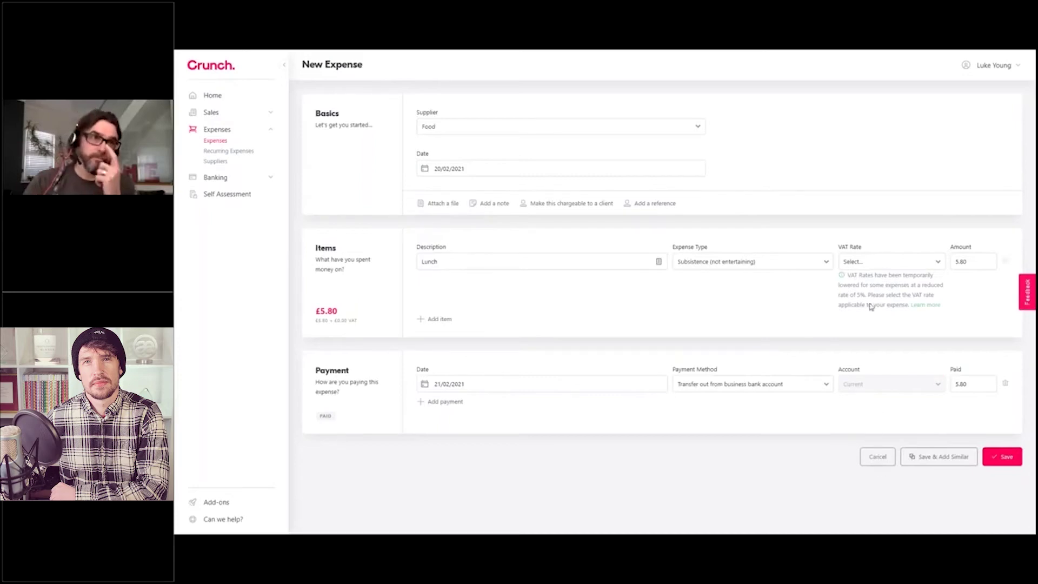
left_click(870, 262)
left_click(865, 282)
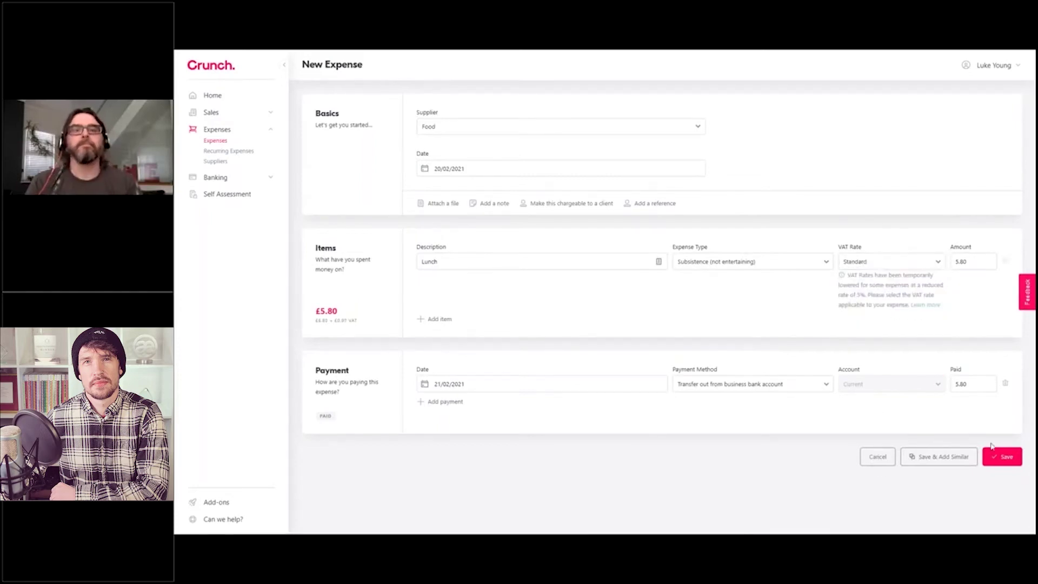
left_click(998, 457)
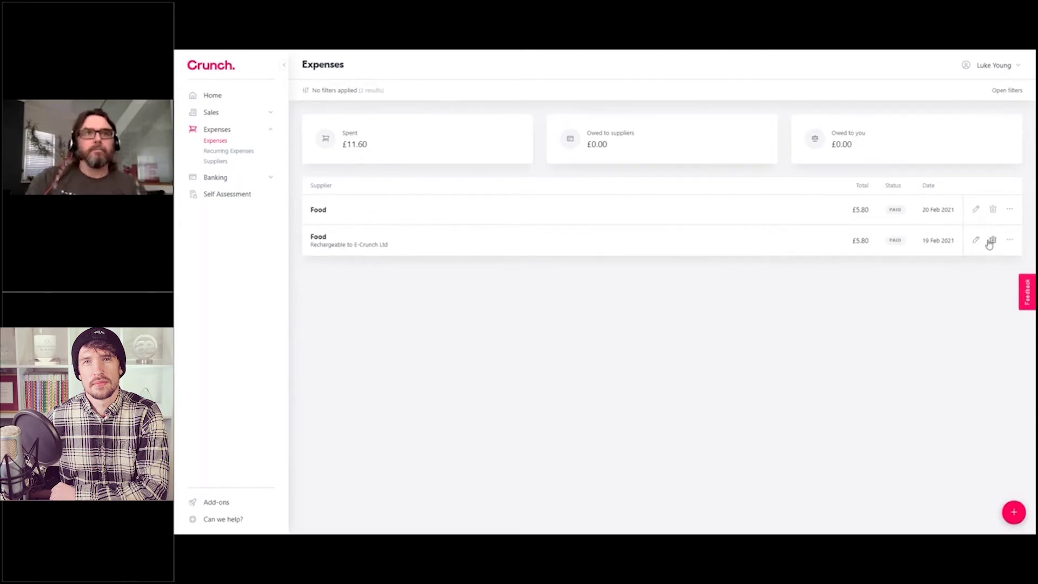
left_click(1010, 212)
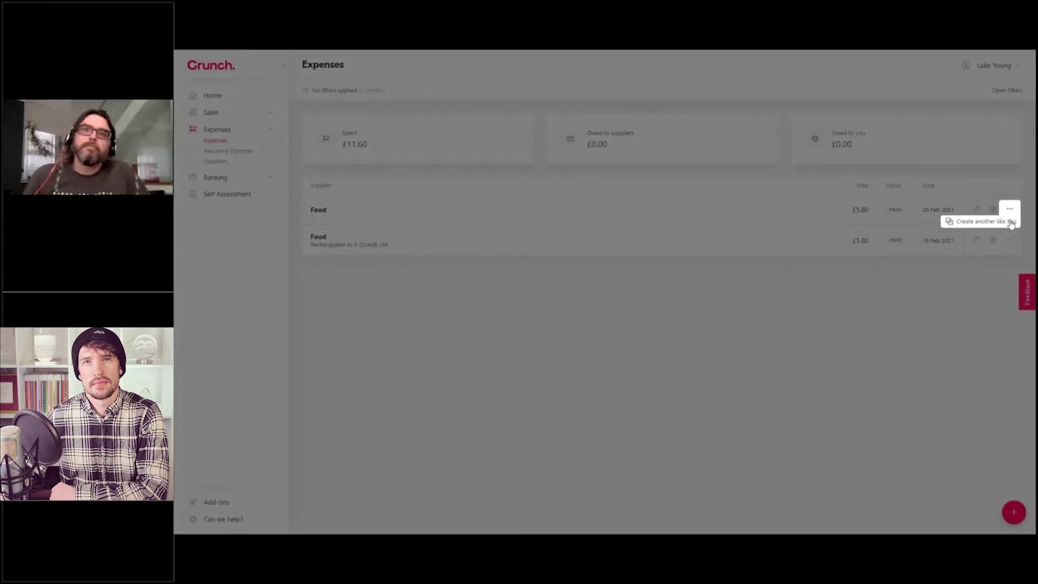
left_click(907, 314)
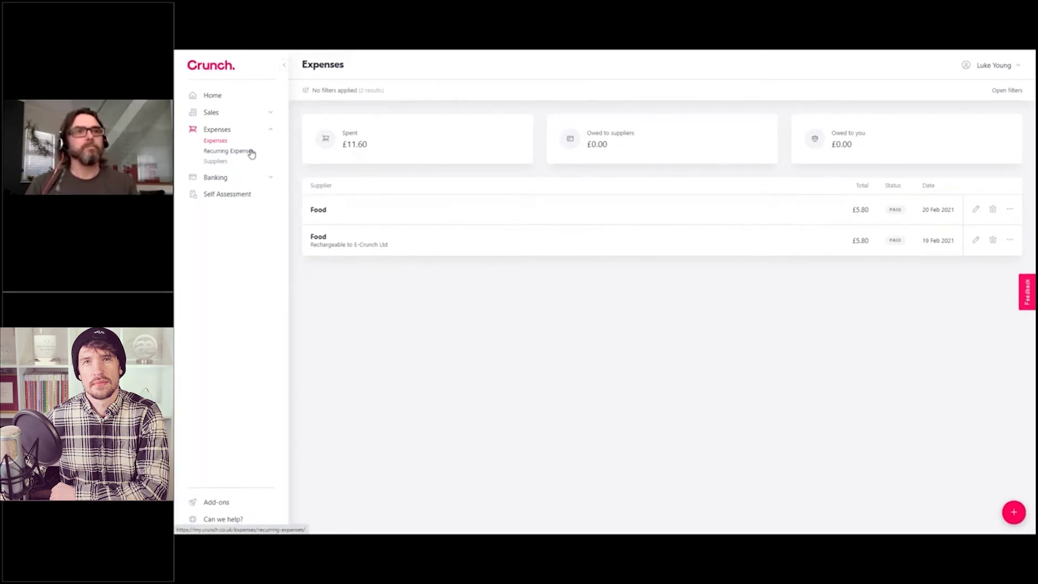
Step: Create a new recurring expense and begin adding a New Supplier for it
left_click(250, 152)
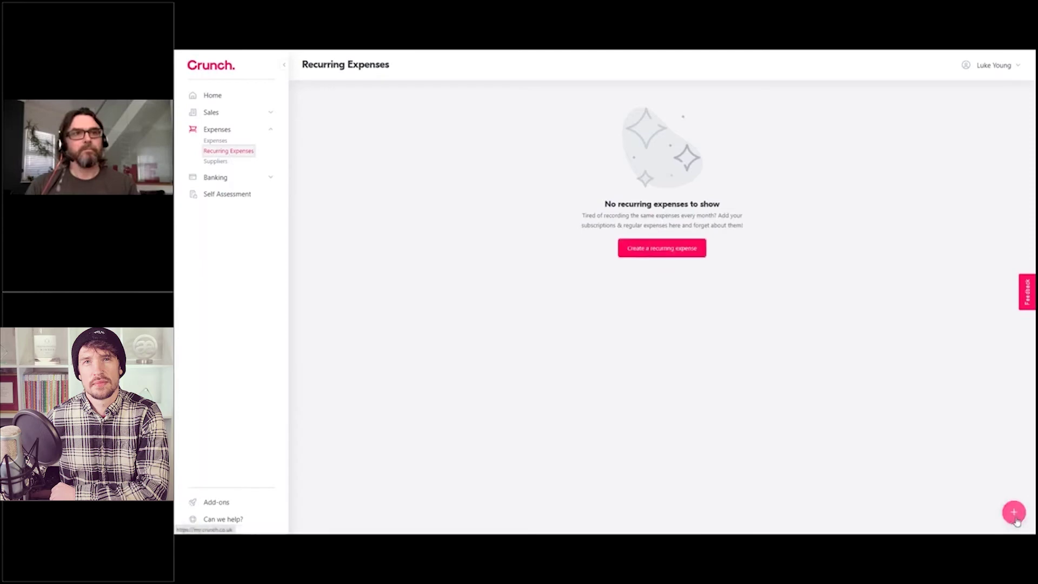
left_click(660, 248)
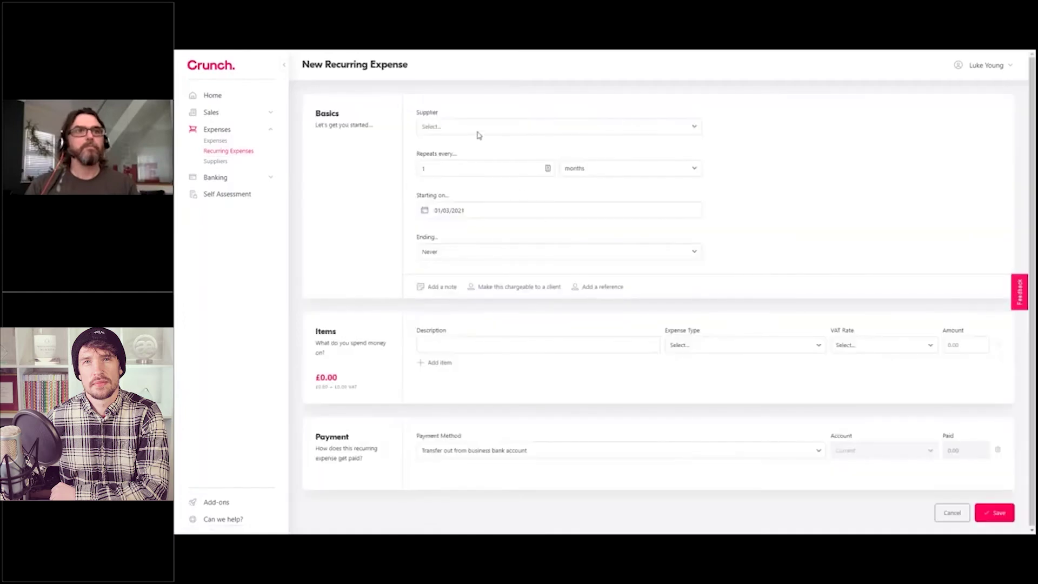
left_click(478, 133)
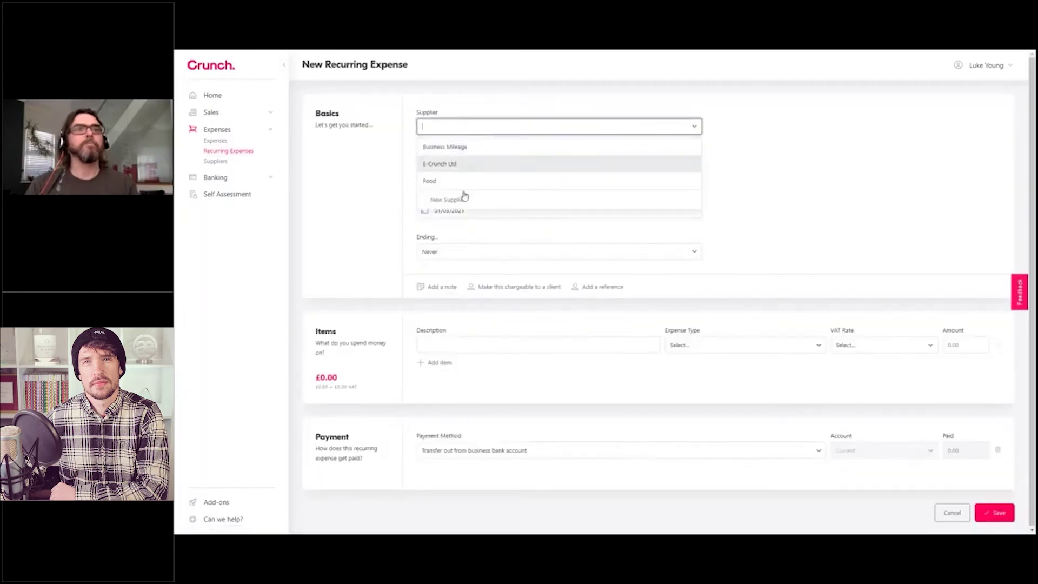
left_click(438, 202)
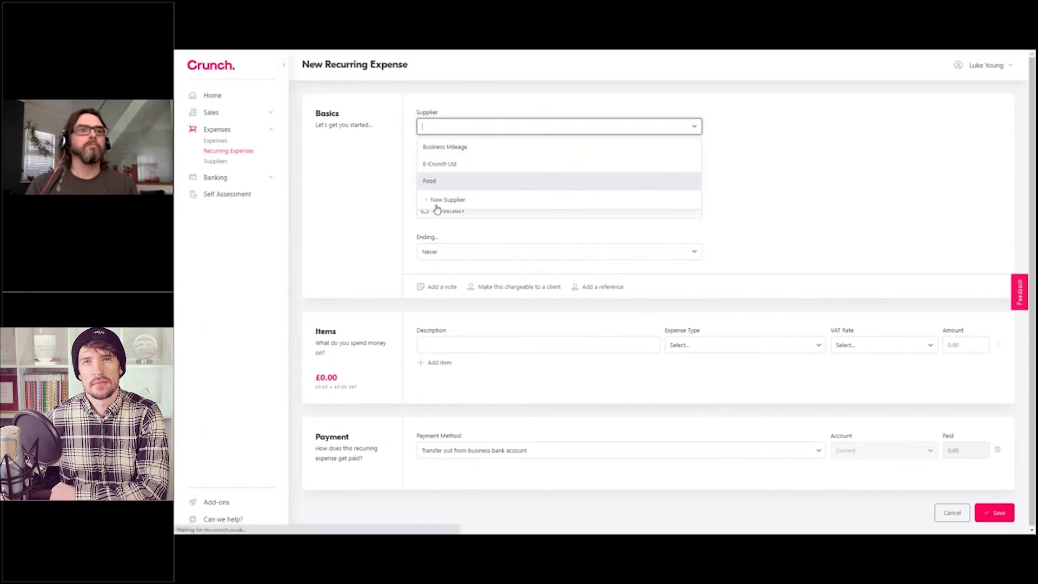
Step: Save a new supplier named Adobe with Software as its default expense type
left_click(457, 126)
type("Adobe")
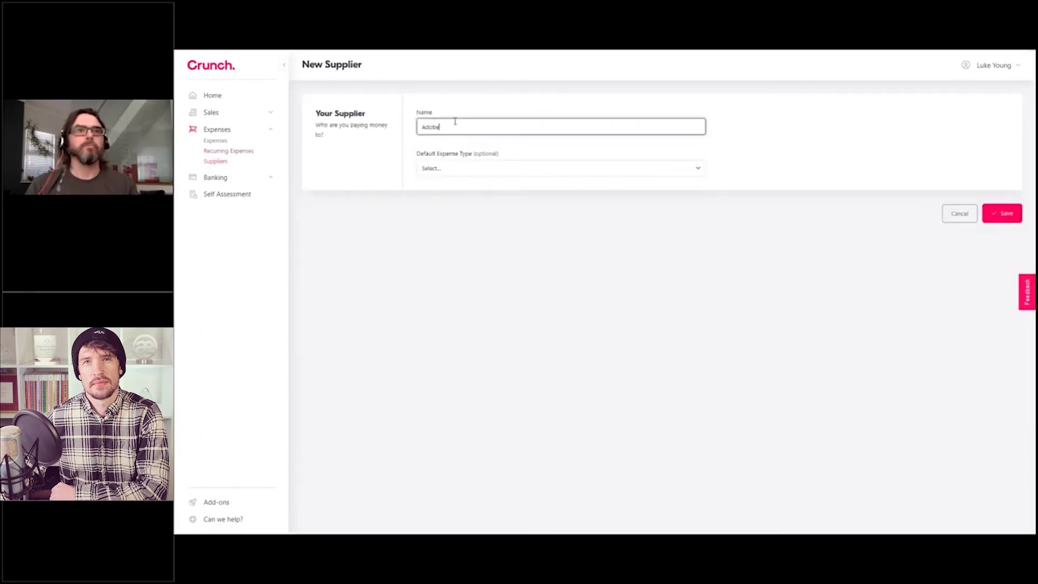
left_click(466, 171)
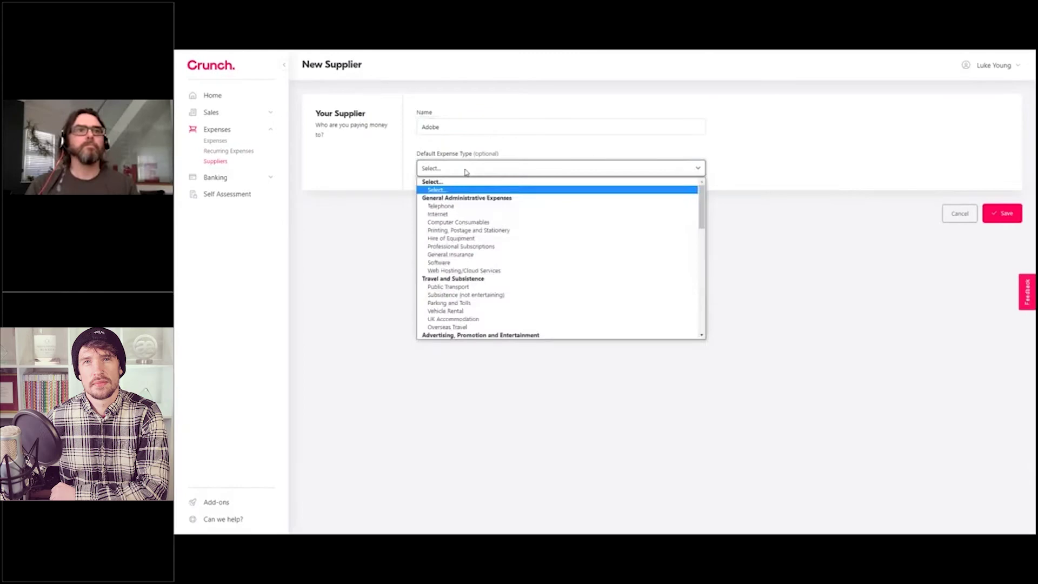
left_click(439, 262)
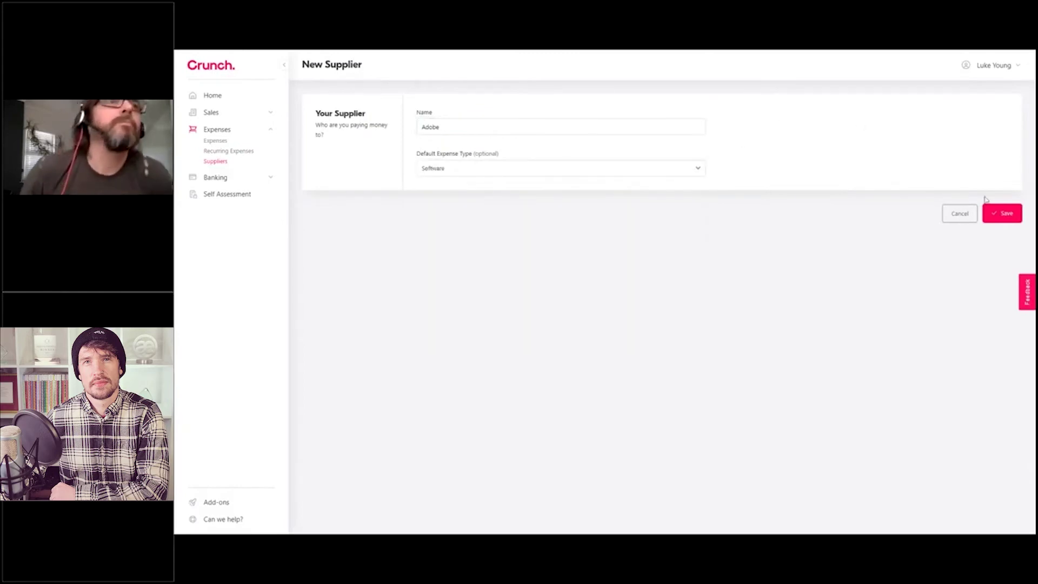
left_click(1003, 213)
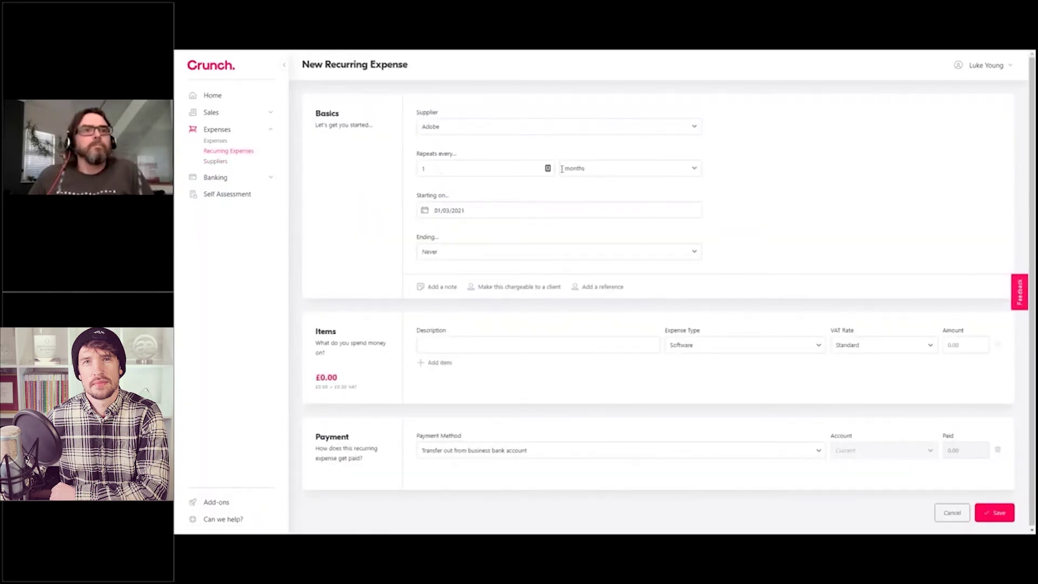
Step: Keep the Adobe expense repeating monthly and set its start date to 15 March 2021
left_click(622, 170)
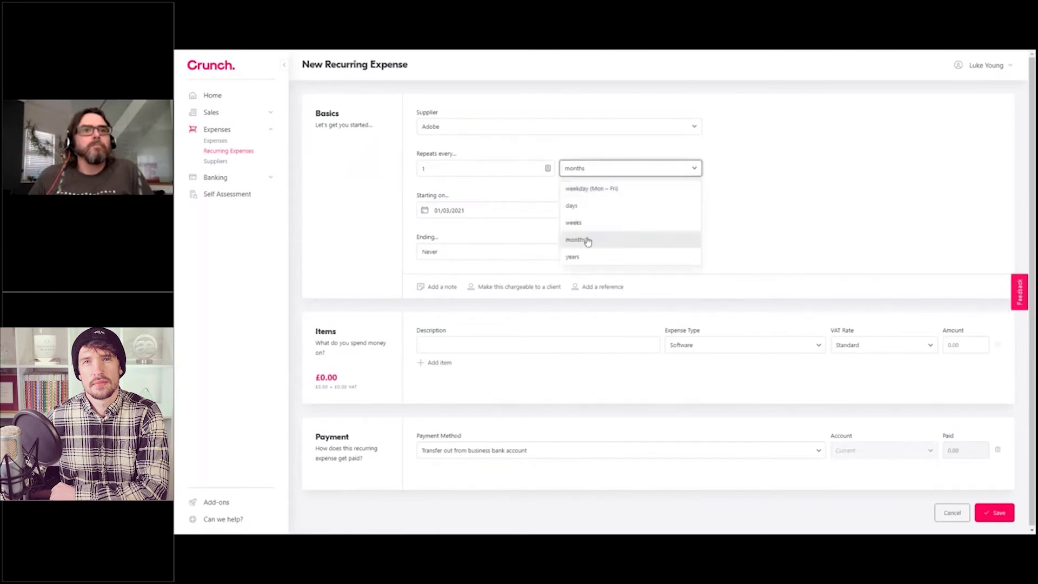
left_click(570, 240)
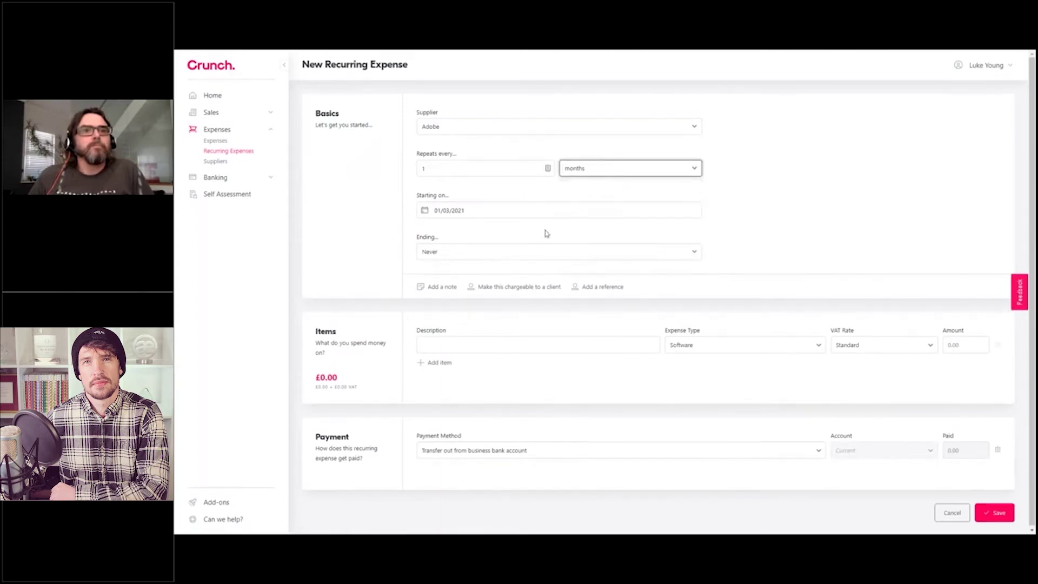
left_click(492, 215)
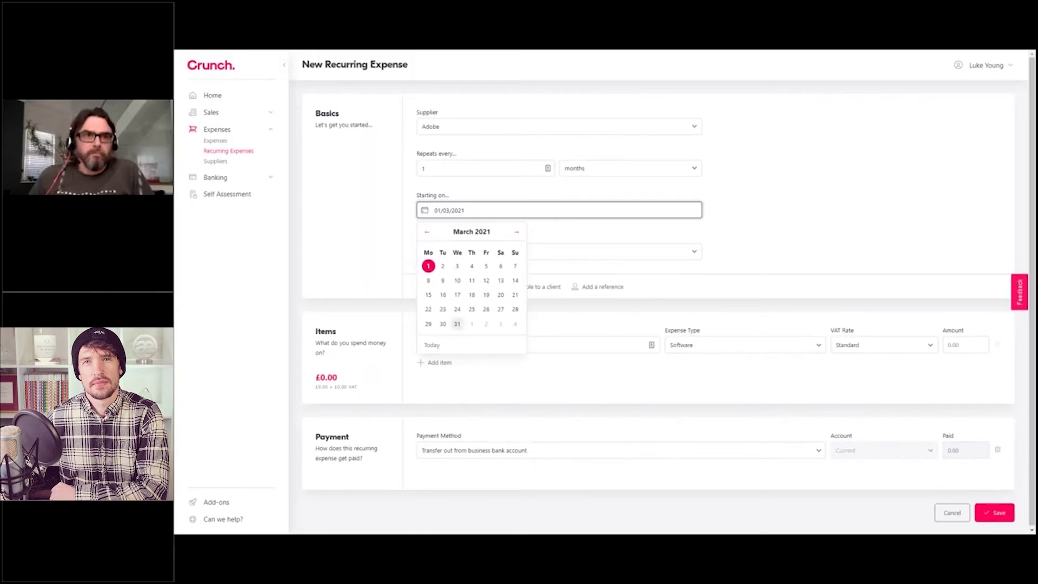
left_click(428, 294)
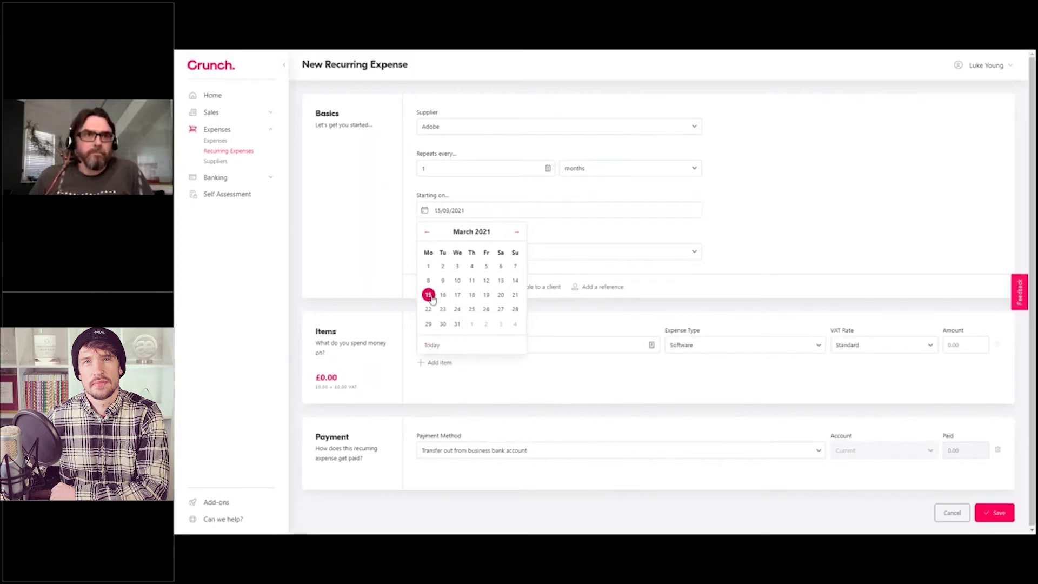
Step: Make the recurrence end 'On...' 15 September 2021
left_click(440, 255)
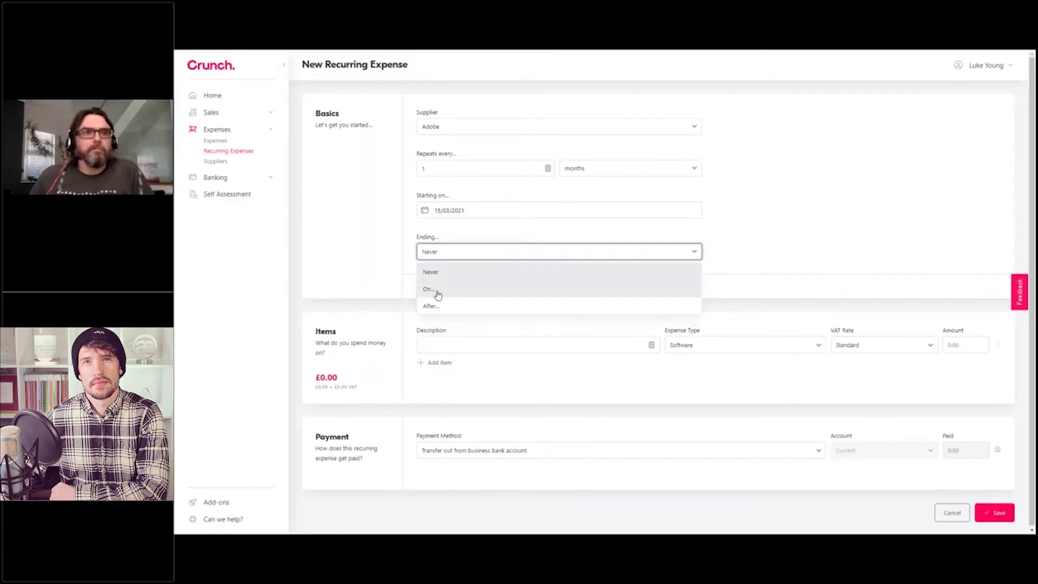
left_click(437, 292)
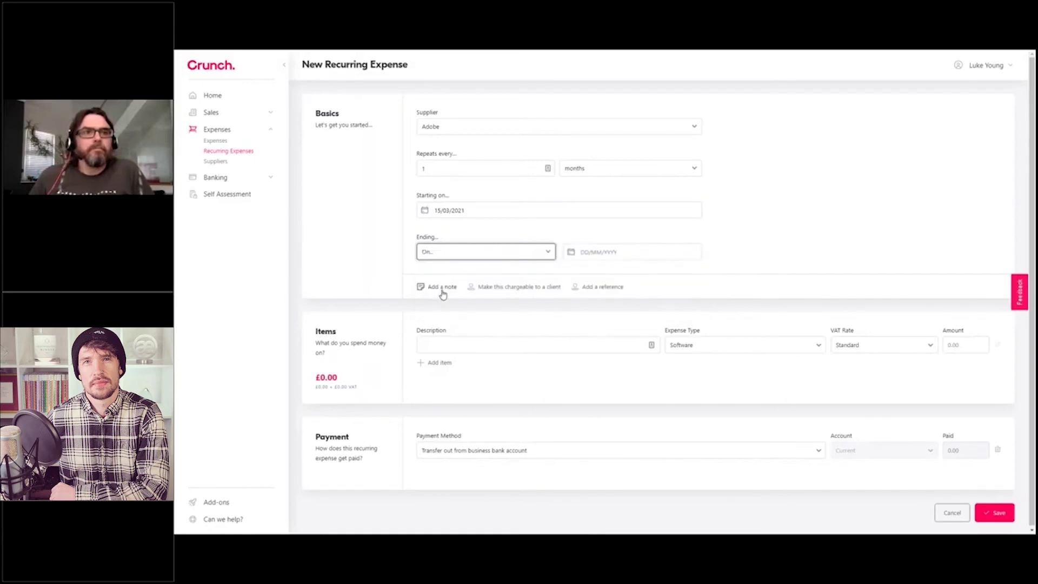
left_click(585, 252)
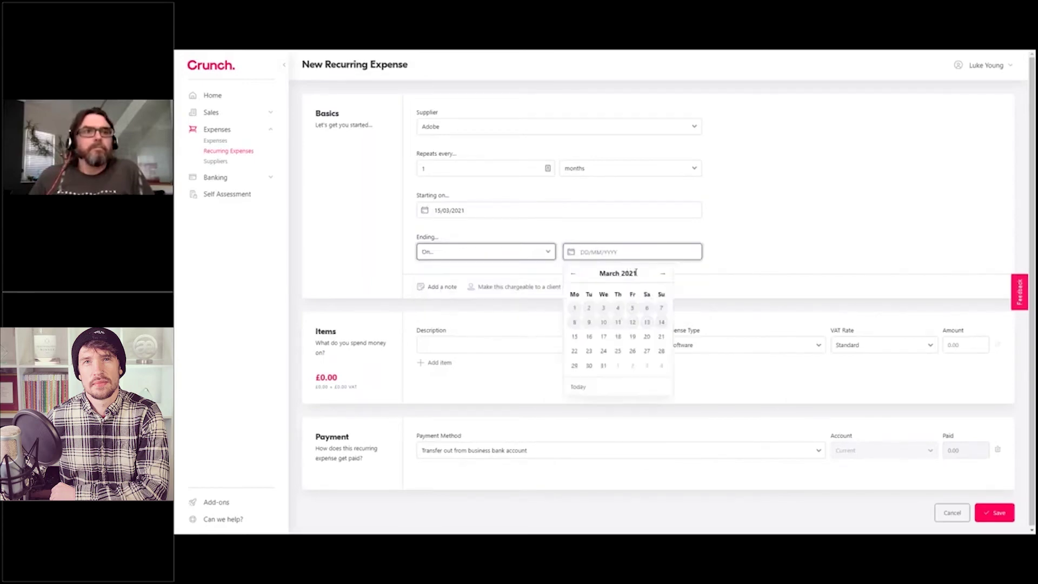
left_click(664, 276)
left_click(663, 276)
left_click(663, 275)
left_click(663, 275)
left_click(663, 275)
left_click(664, 275)
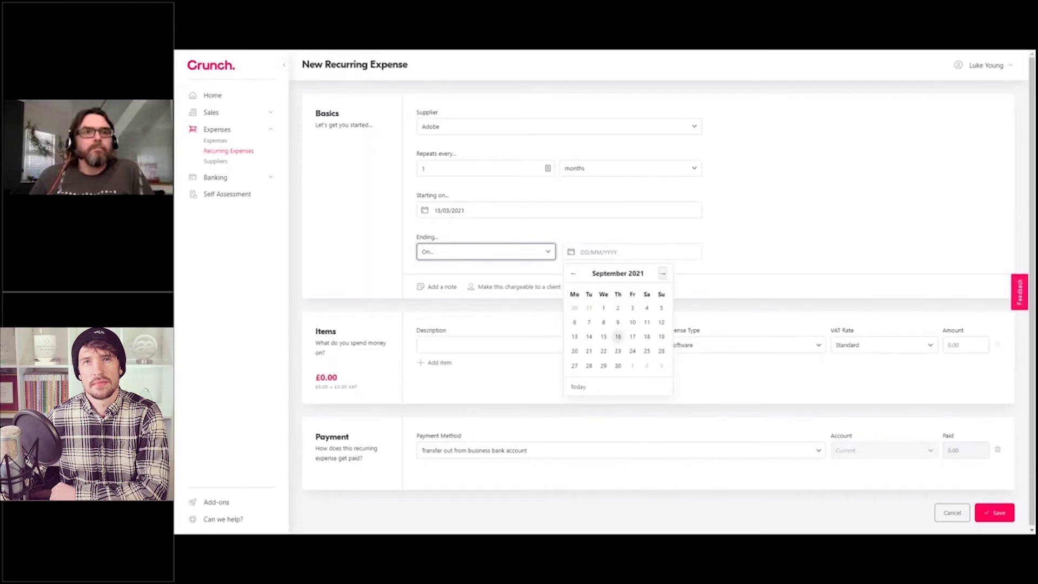
left_click(602, 338)
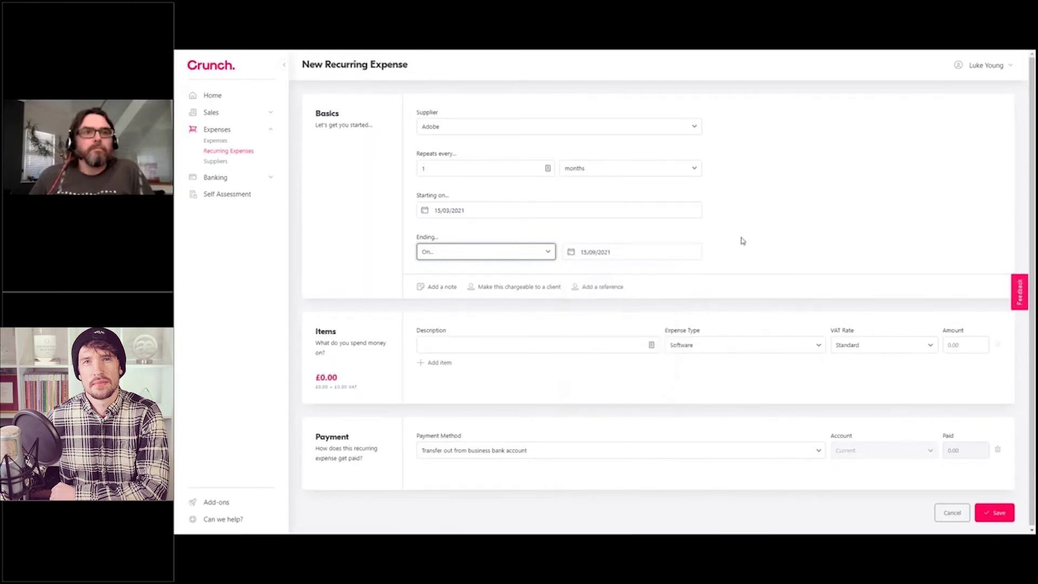
left_click(486, 342)
Step: Add the item 'Adobe Creative Suite' with amount 58.10 and save the recurring expense
type("Adobe Creative Suite")
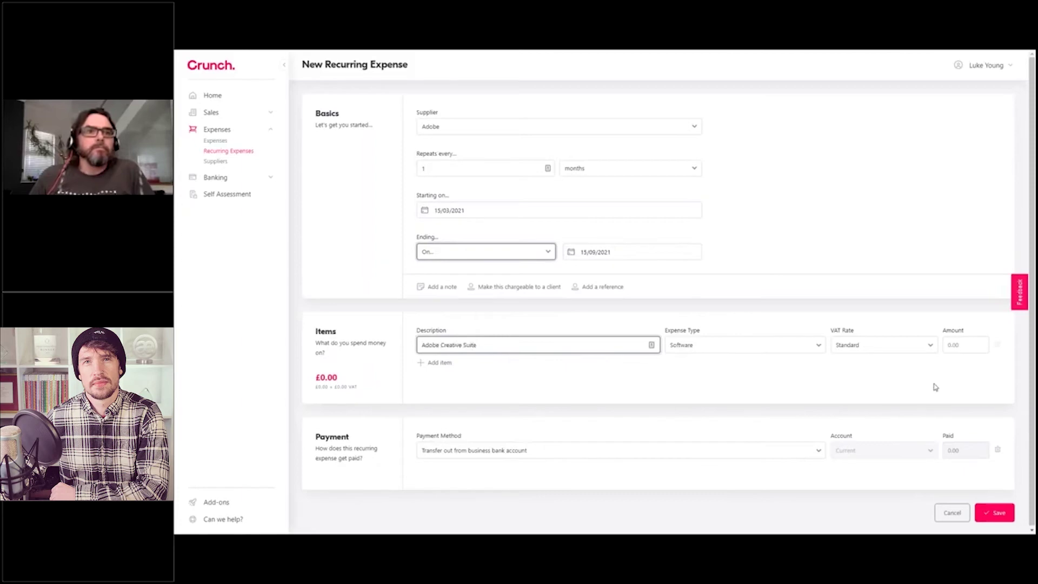
left_click(751, 372)
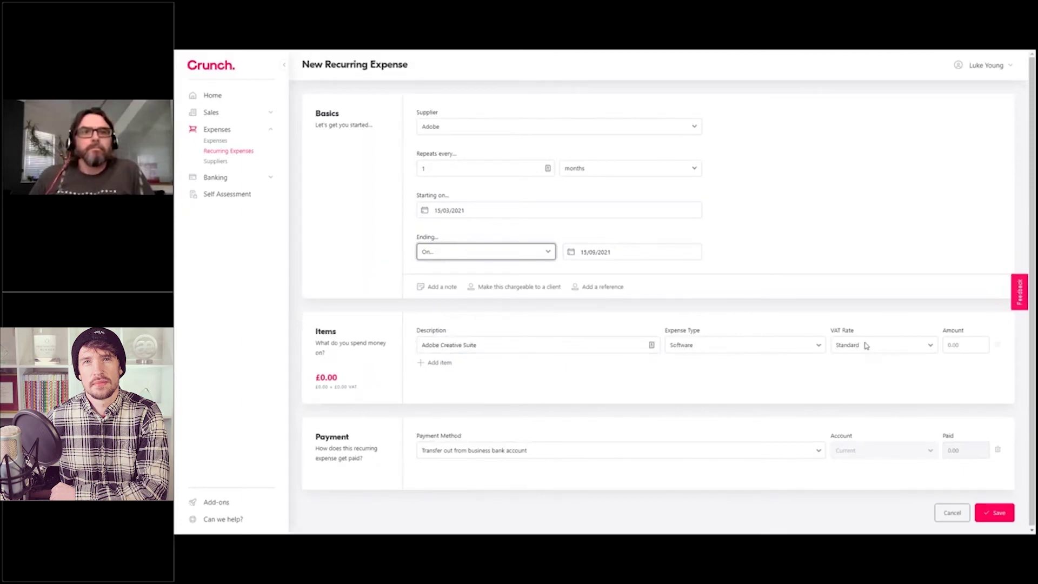
left_click(962, 349)
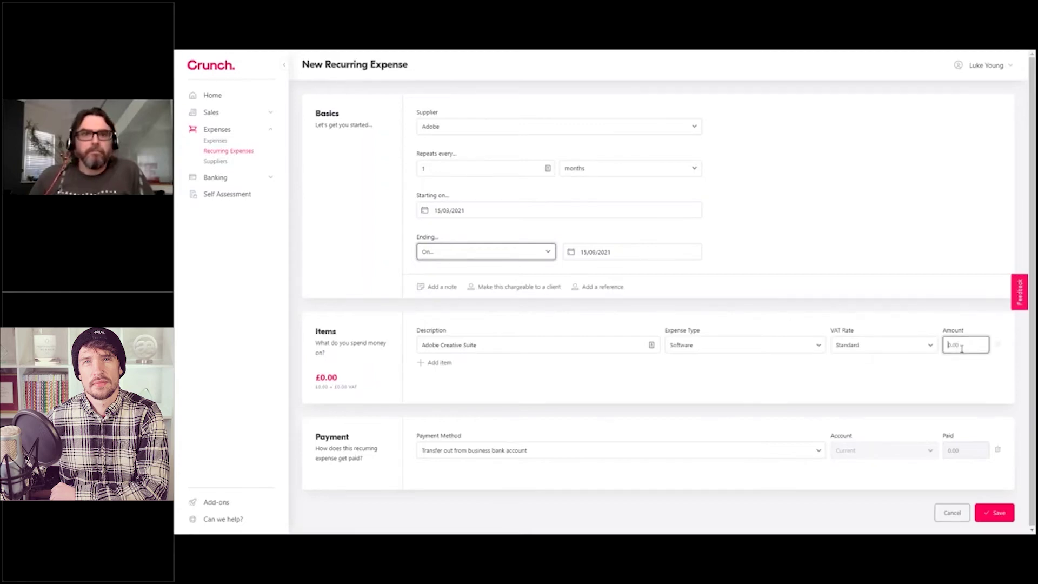
type("58.10")
left_click(772, 301)
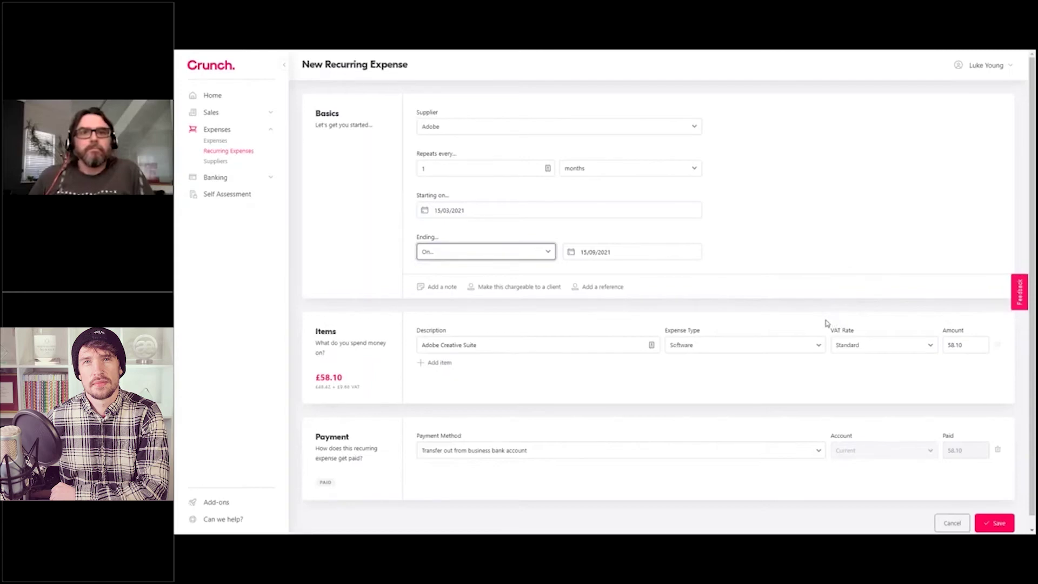
scroll(827, 323, "down", 1)
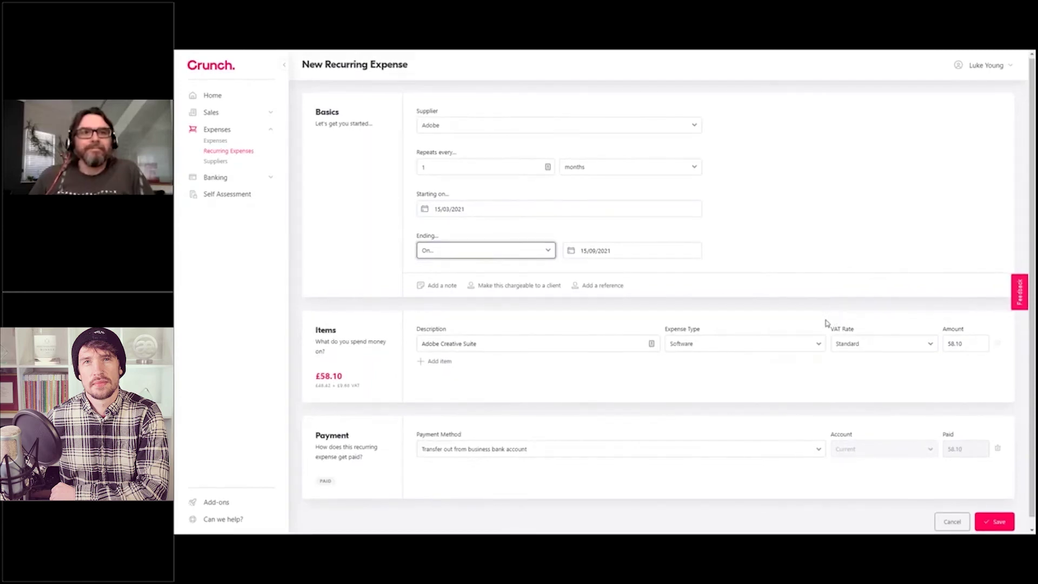
scroll(703, 419, "down", 1)
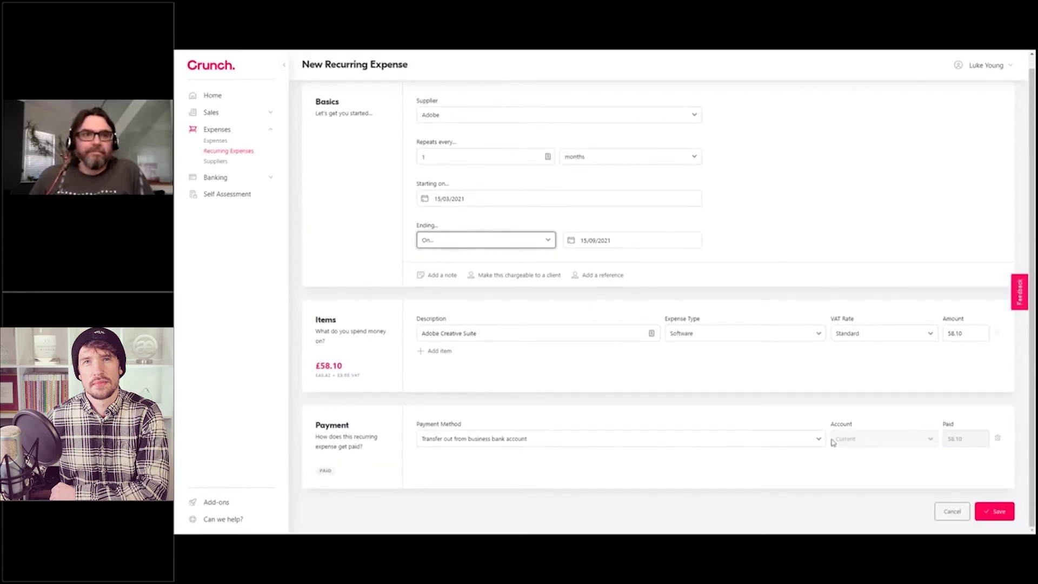
left_click(993, 511)
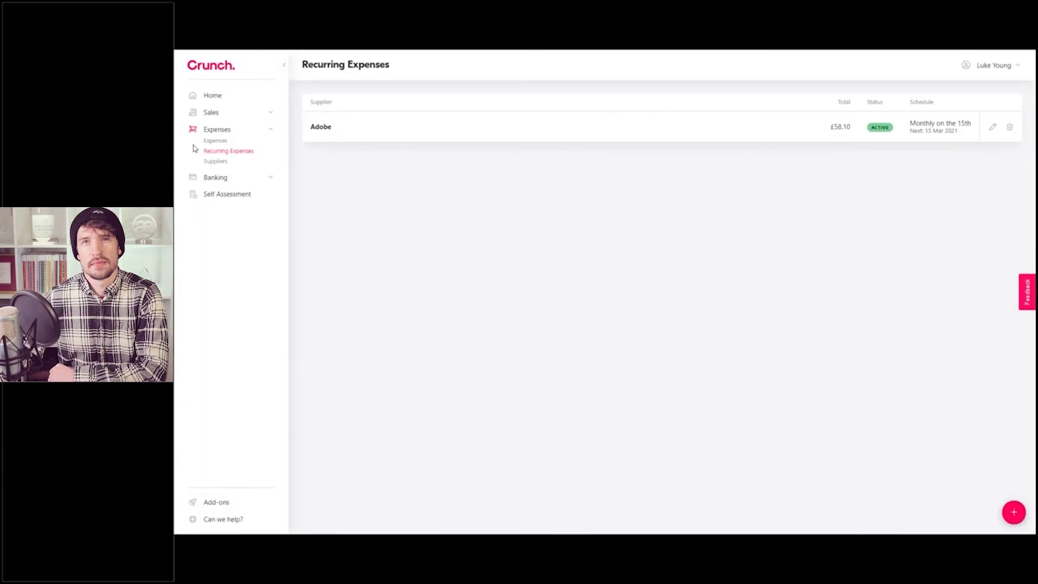
Step: Expand the Sales section in the sidebar after reviewing the £58.10 Adobe entry
left_click(271, 114)
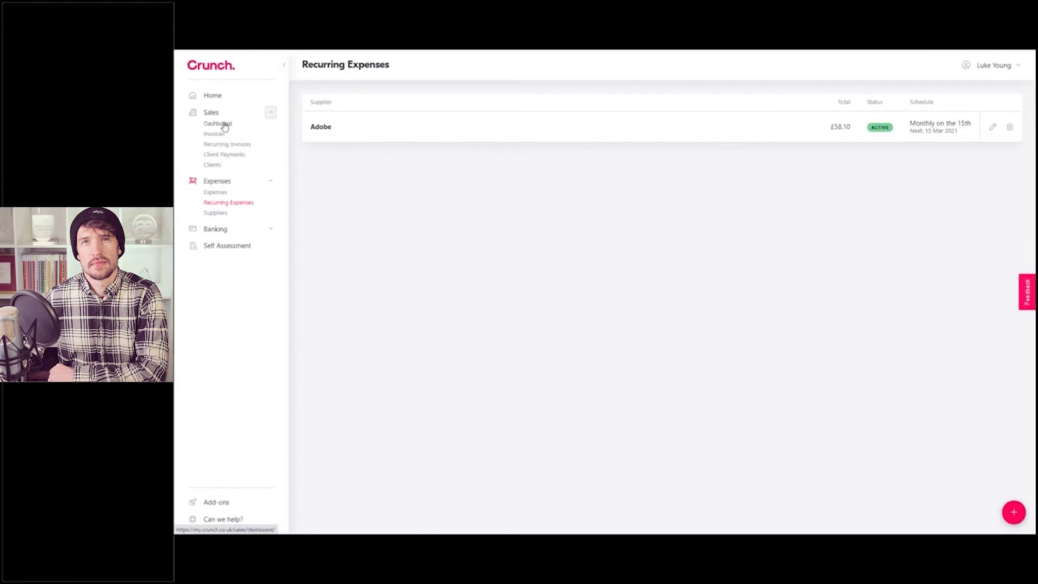
Step: On the Sales dashboard, enter the business street address, town and postcode, then save it
left_click(223, 125)
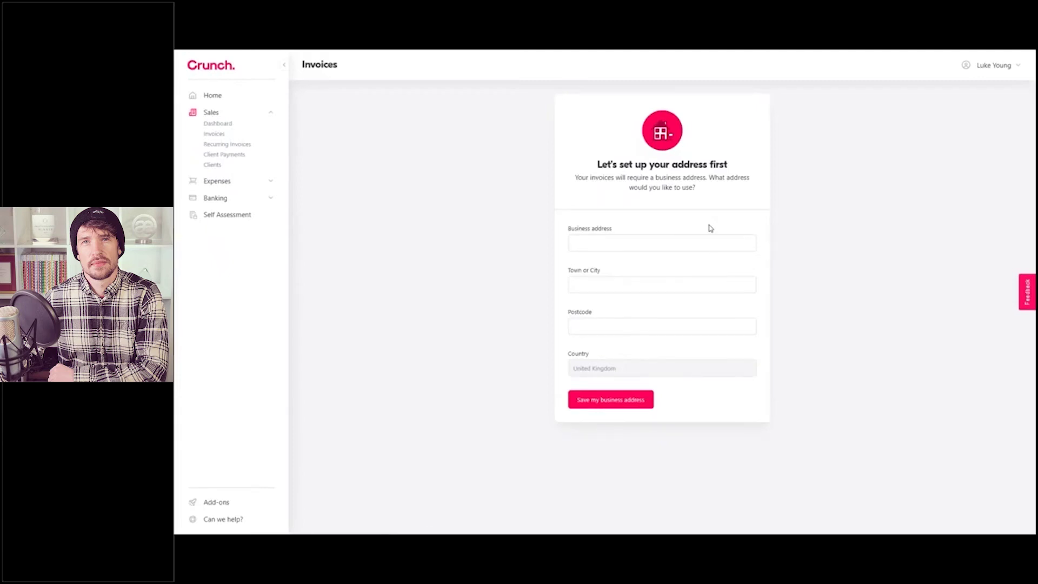
left_click(586, 237)
type("123")
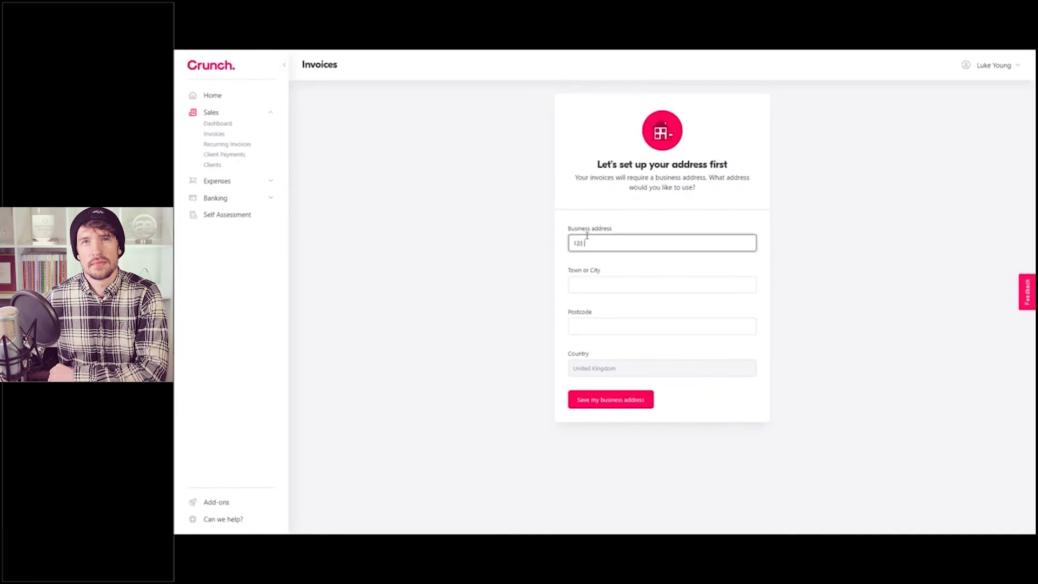
type(" Brighton")
key("Tab")
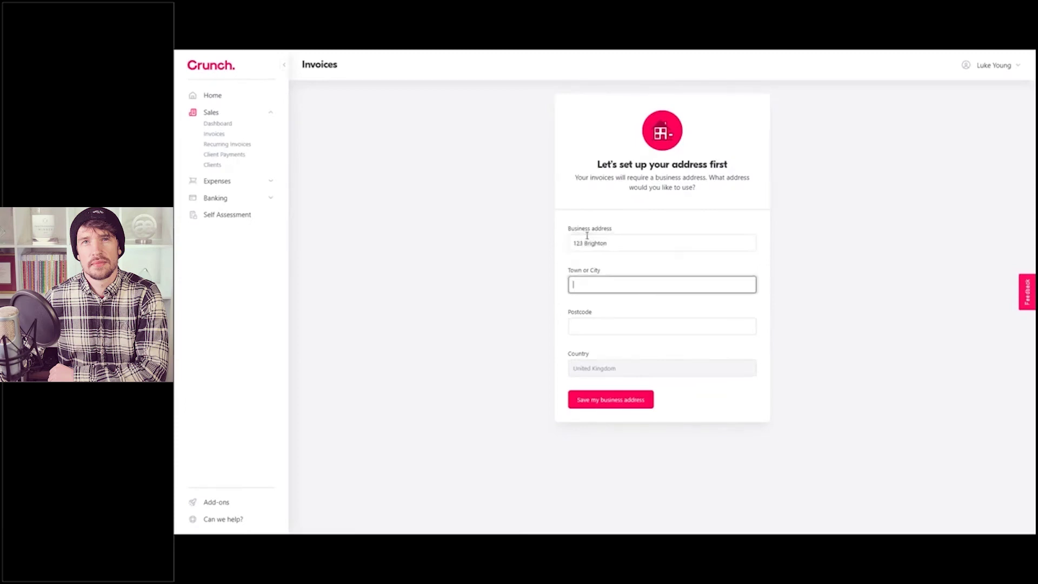
type("Brighton")
key("Tab")
type("BN1 1N")
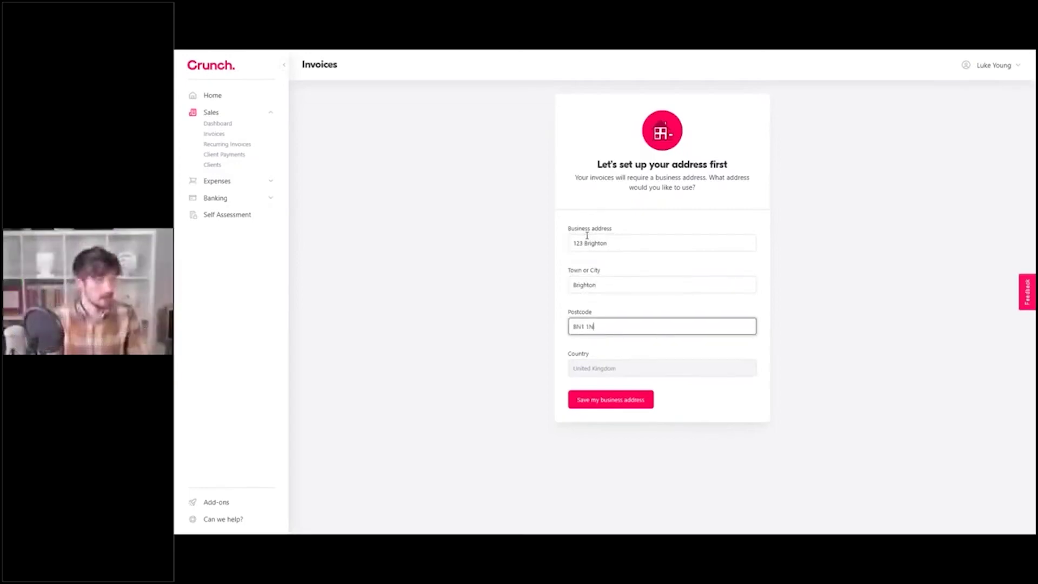
type("A")
left_click(635, 401)
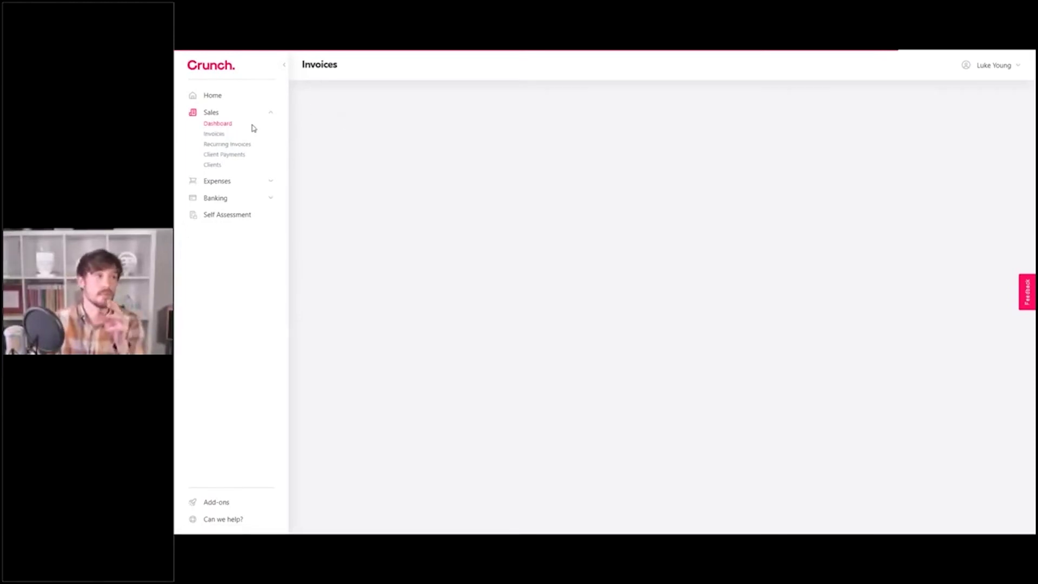
Step: Go to the Invoices page via the Sales dashboard and let the empty invoice list load
left_click(215, 135)
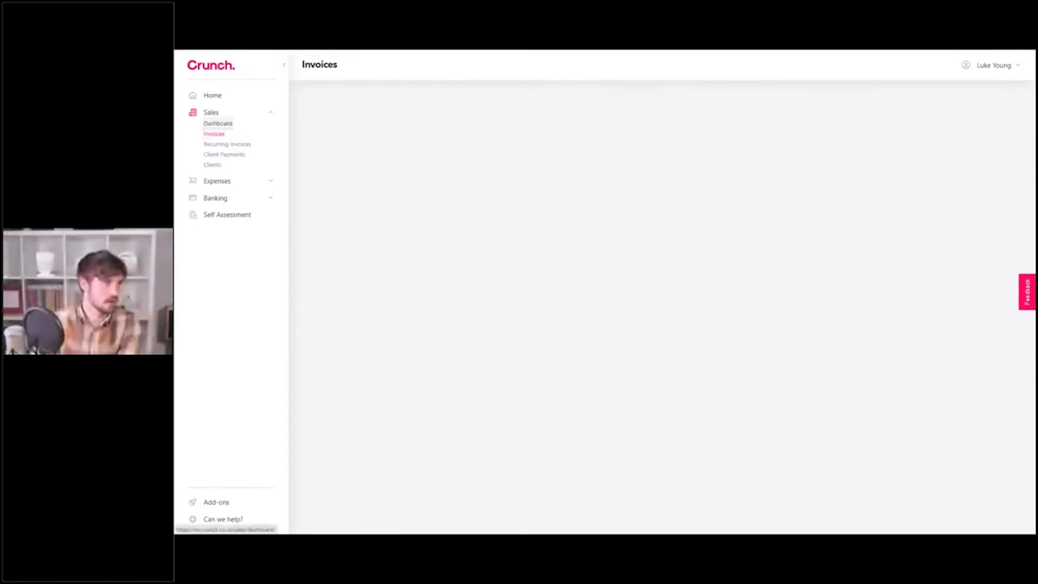
left_click(223, 125)
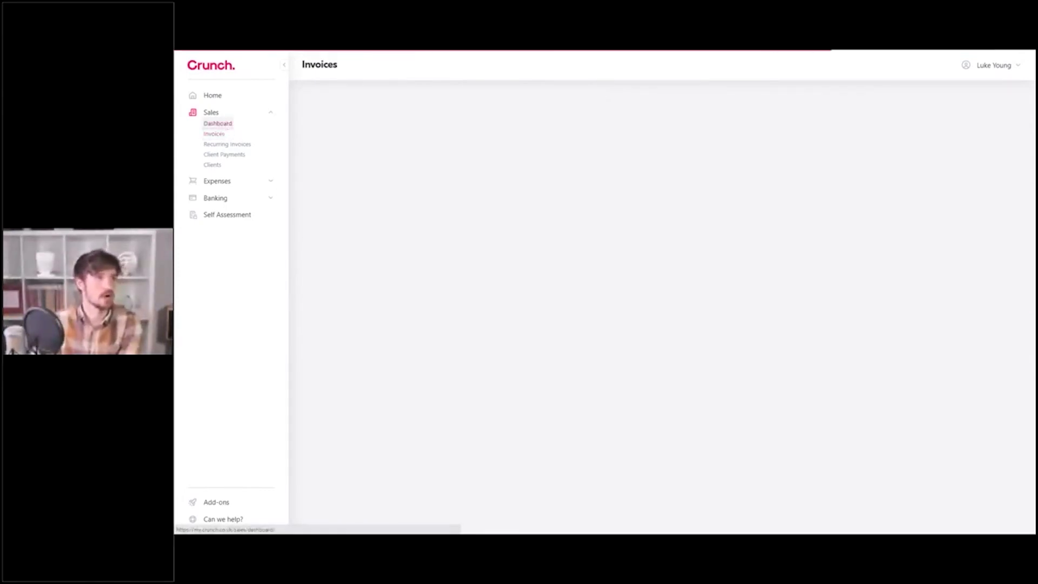
left_click(217, 135)
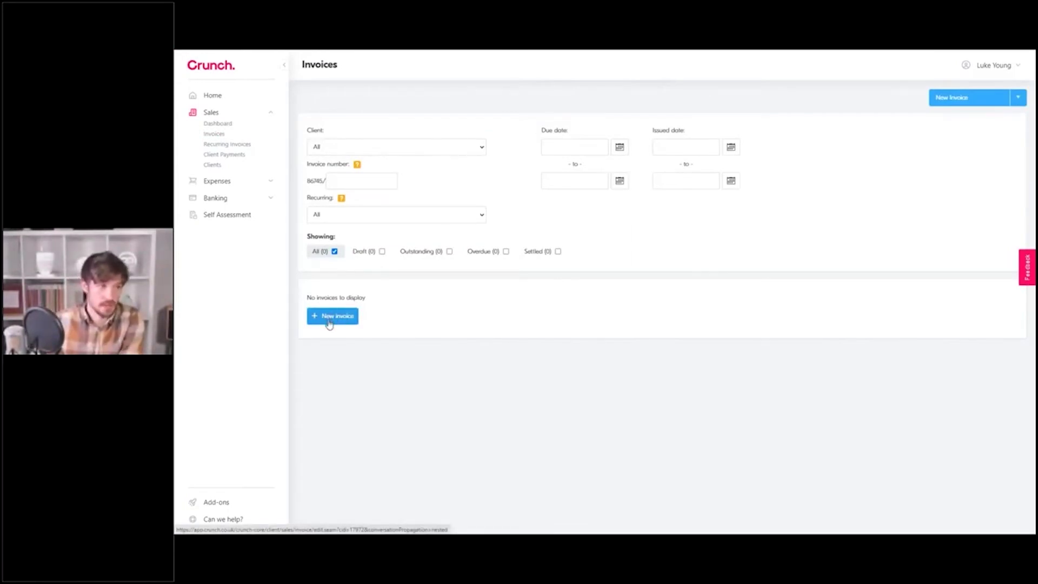
Step: Start a new invoice, check the 'Invoice to' client list, and create a new client instead
left_click(952, 98)
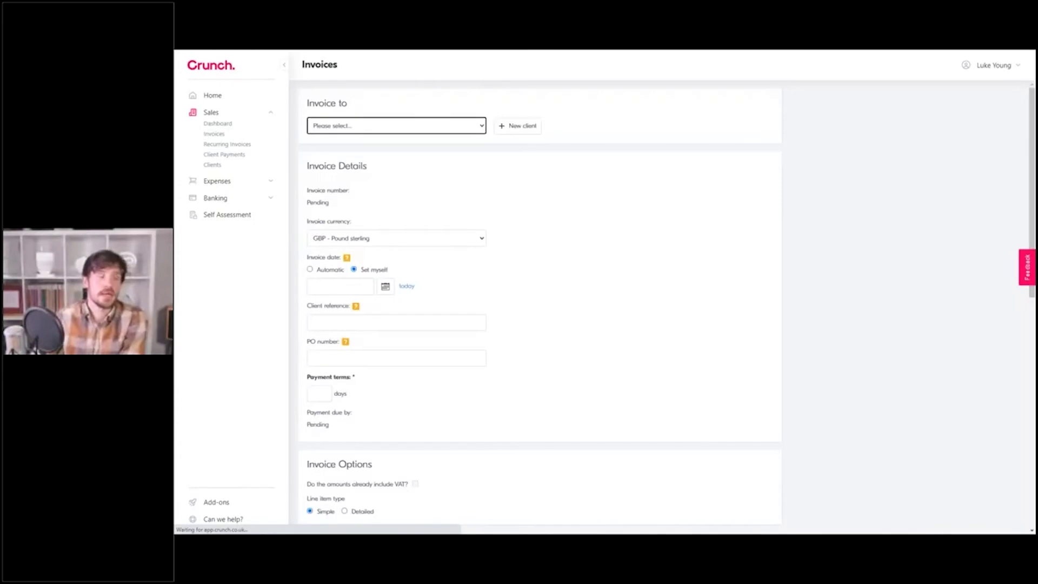
left_click(433, 128)
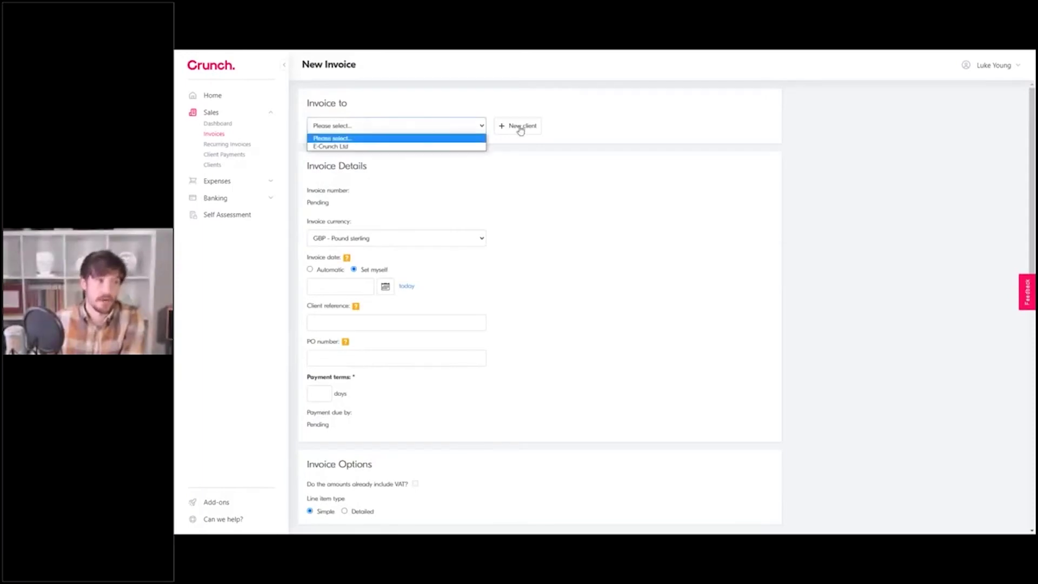
left_click(377, 92)
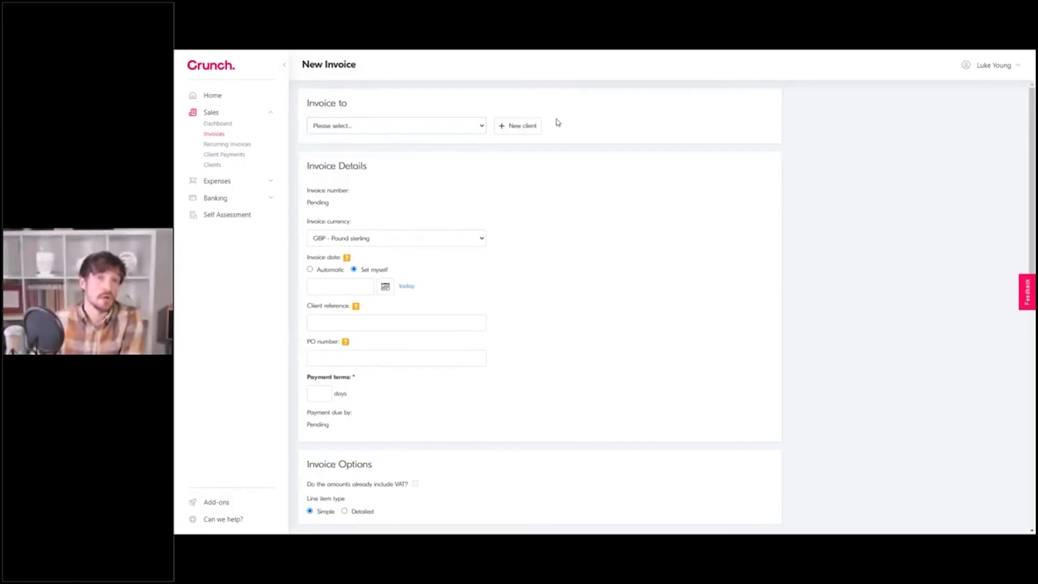
left_click(508, 128)
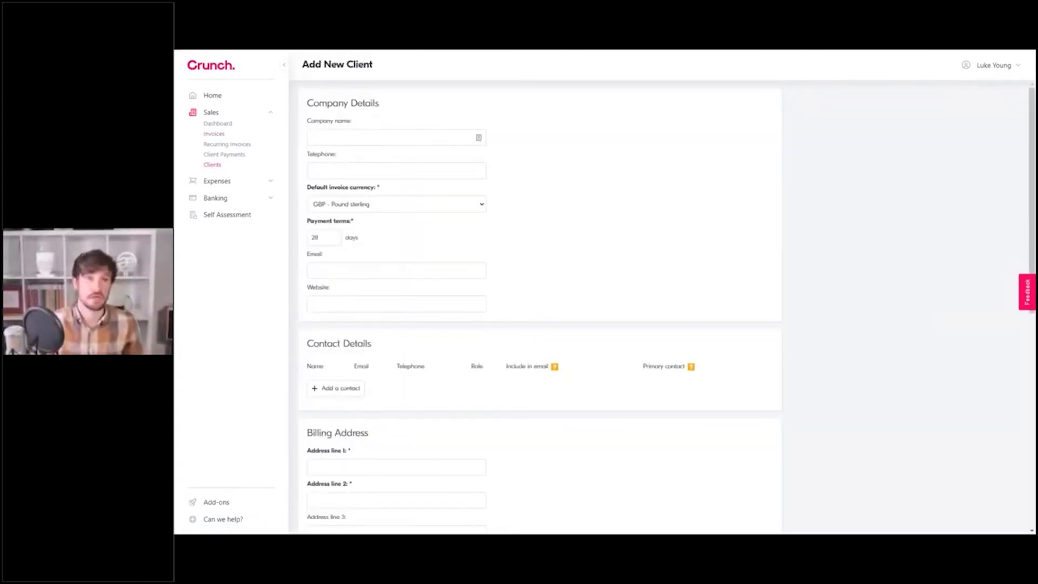
Step: Enter Apple as company name, keeping GBP - Pound sterling and 28-day payment terms
left_click(338, 133)
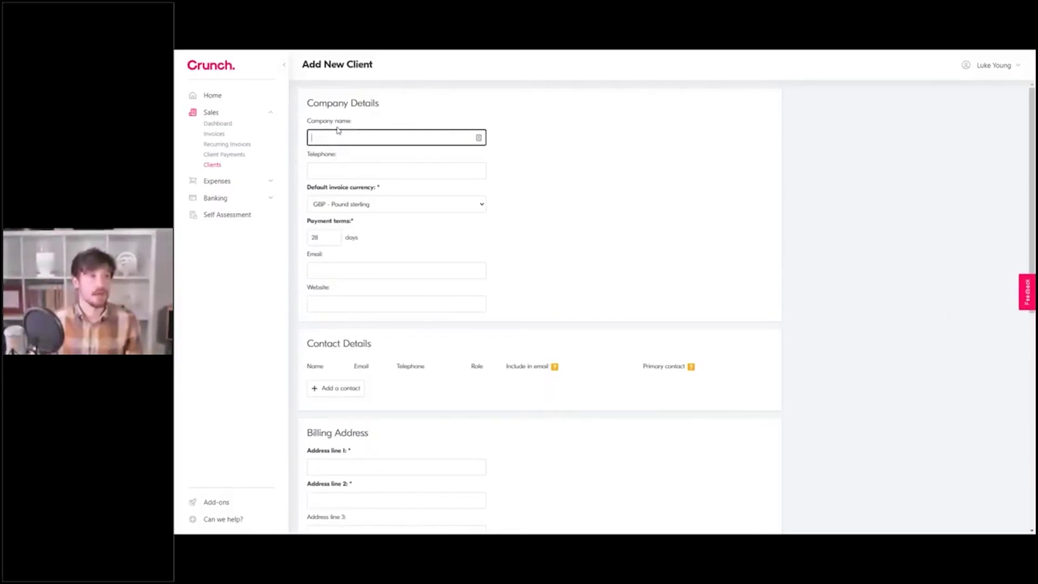
type("Apple")
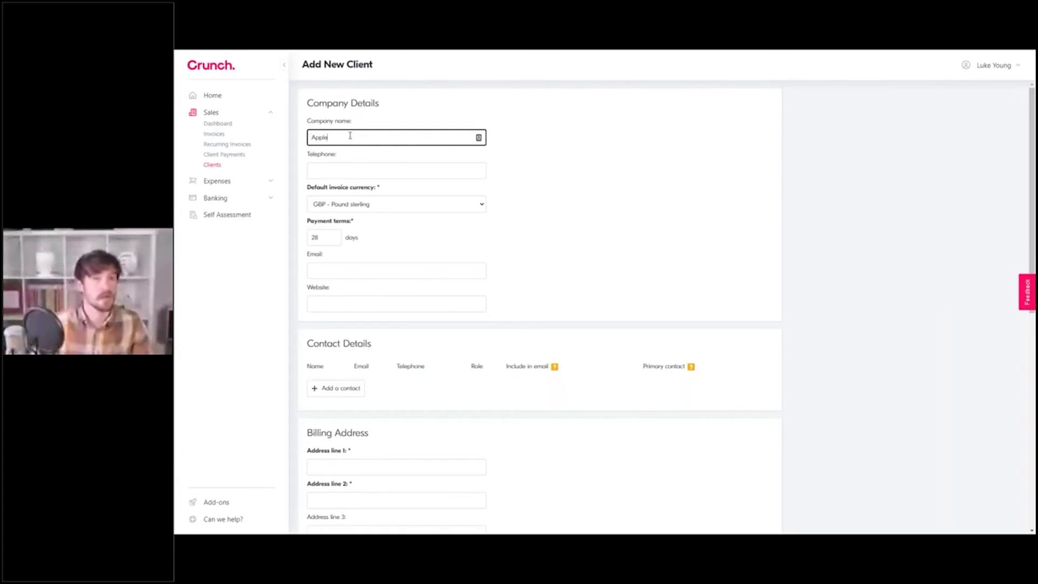
left_click(524, 211)
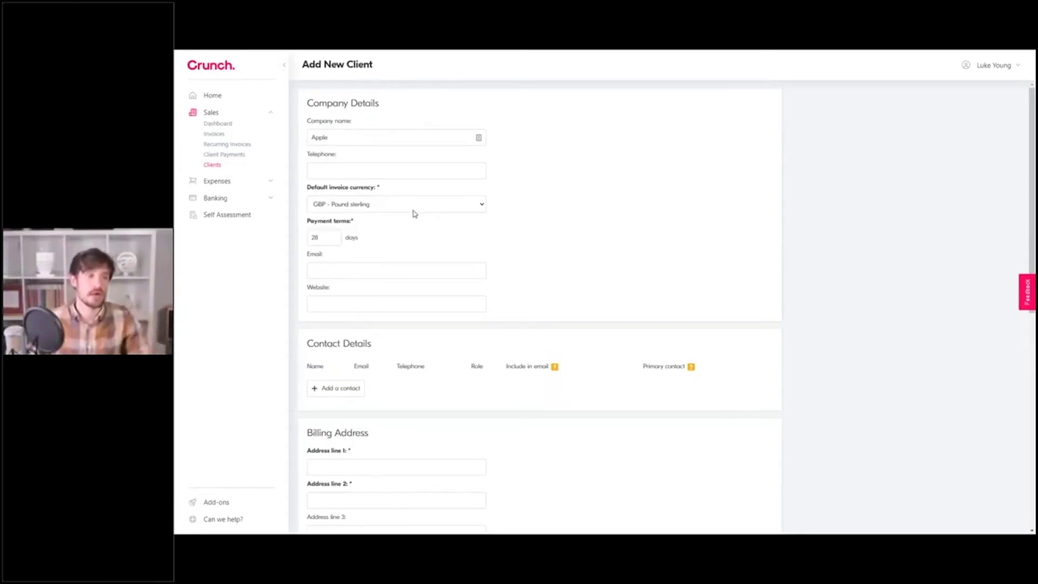
left_click(414, 211)
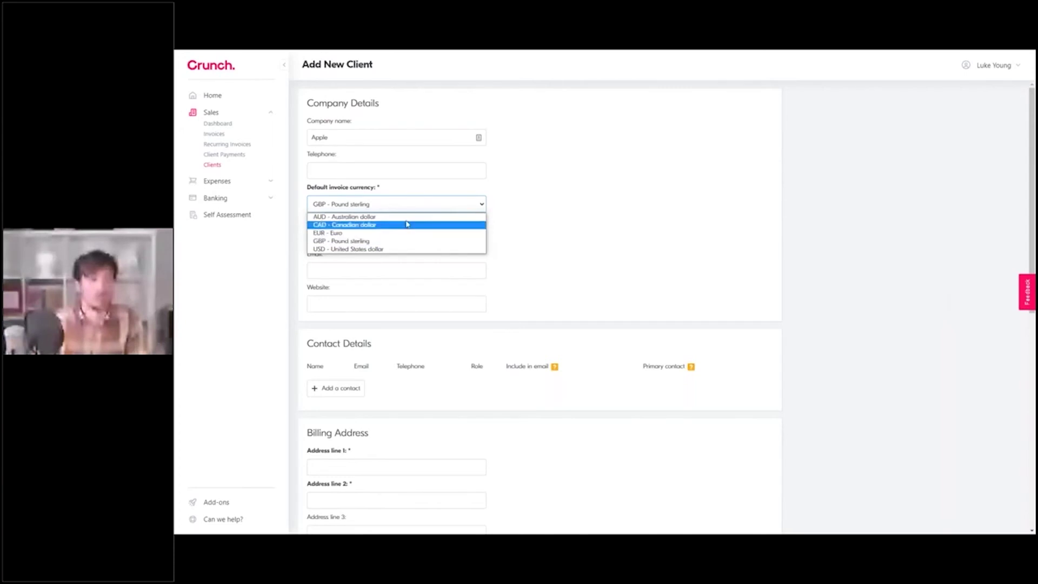
left_click(515, 222)
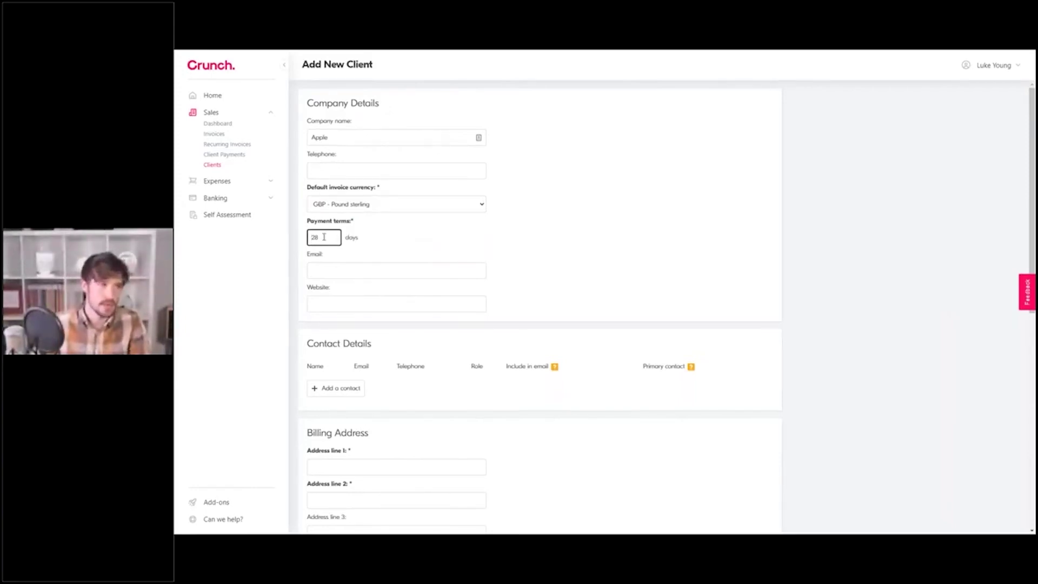
left_click(406, 242)
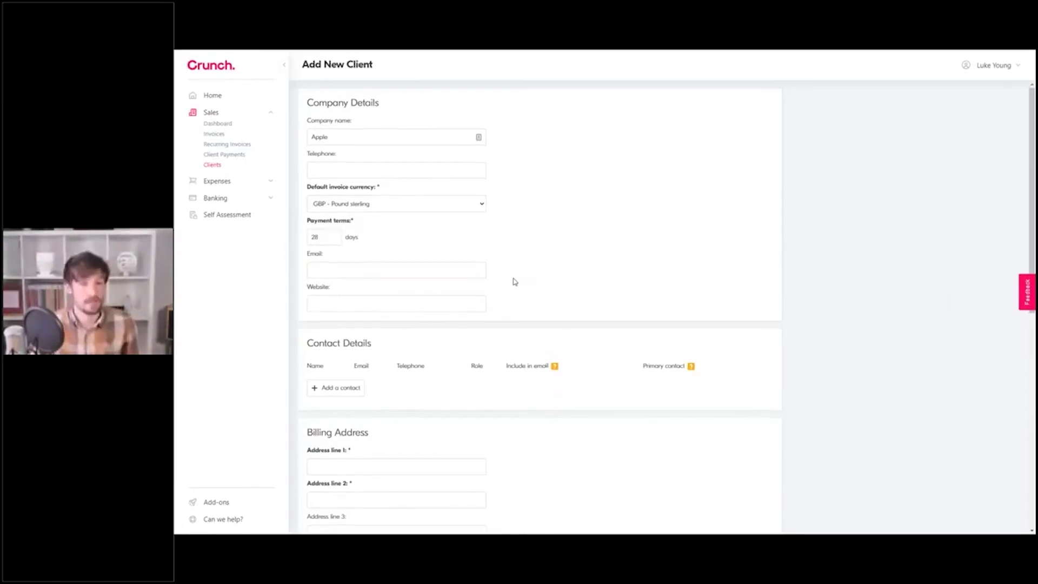
Step: Add a contact with the person's full name and e-mail, included in invoice emails
scroll(514, 282, "down", 2)
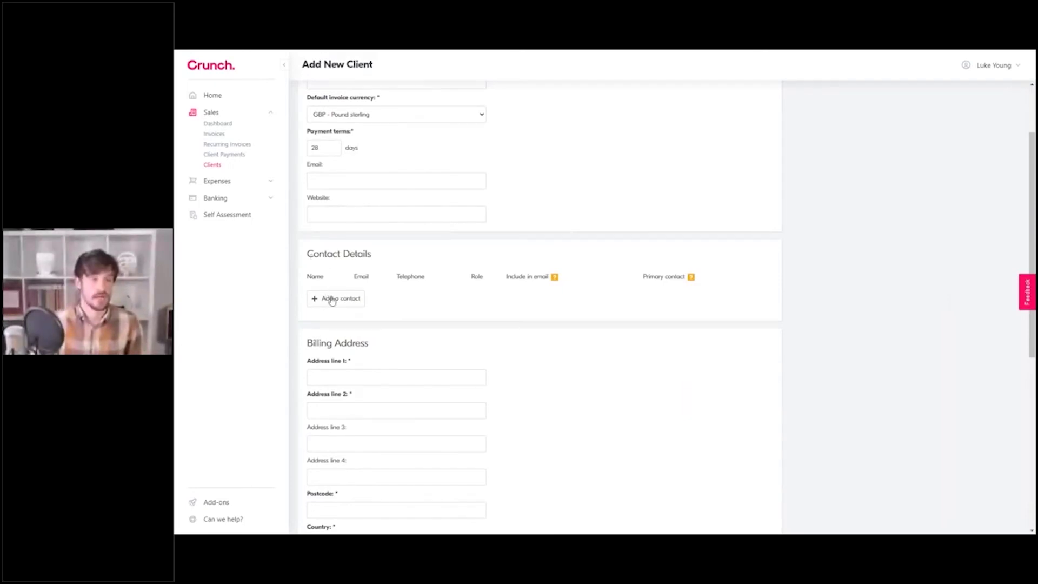
left_click(334, 300)
type("John Smith")
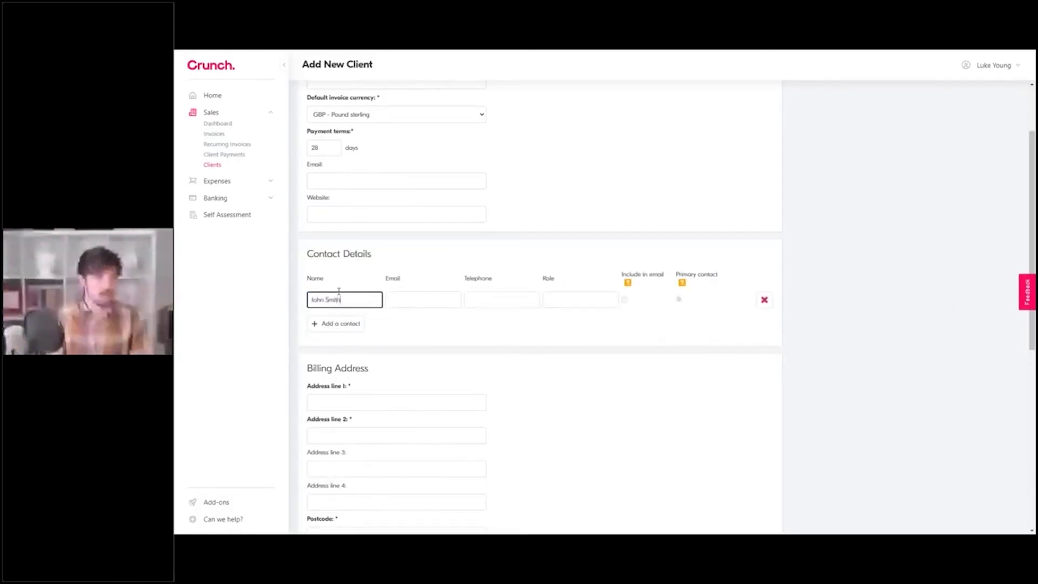
key("Tab")
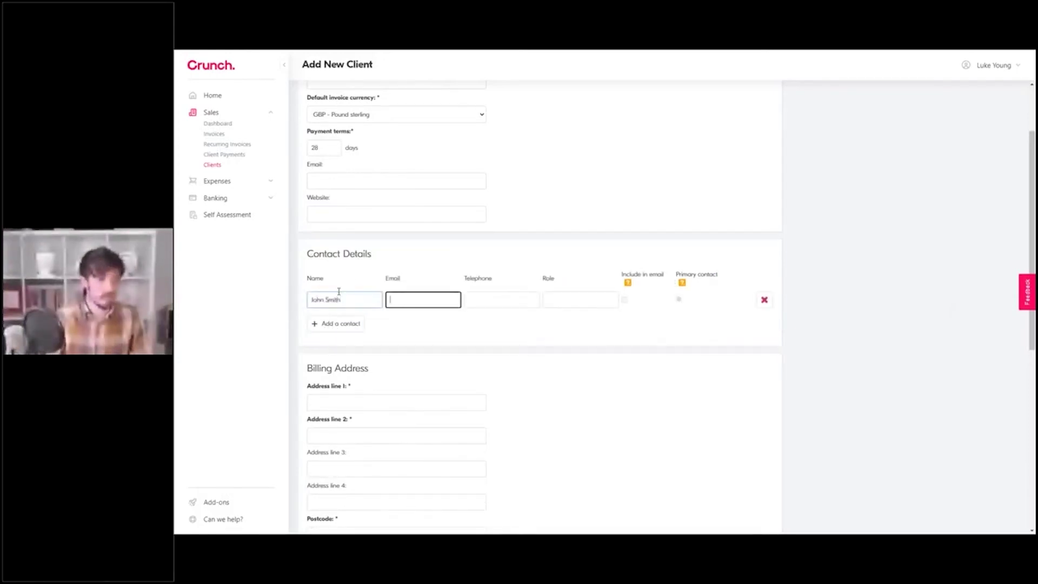
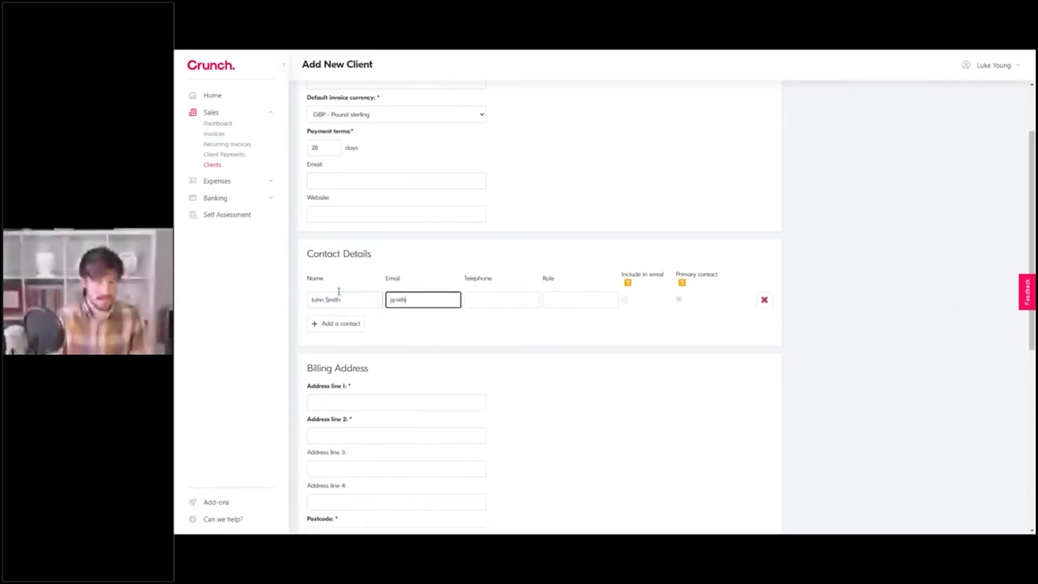
left_click(472, 298)
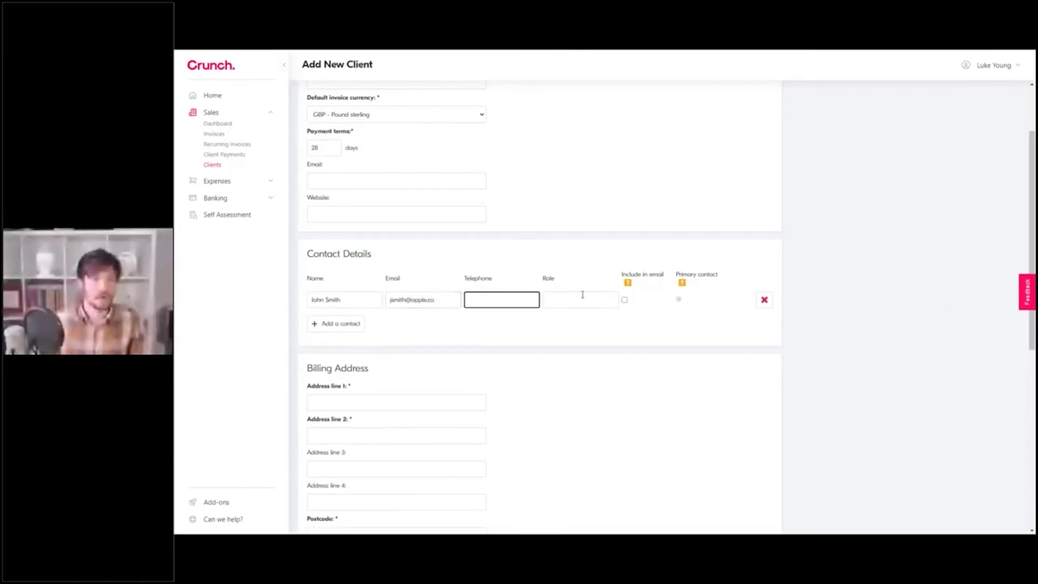
left_click(563, 300)
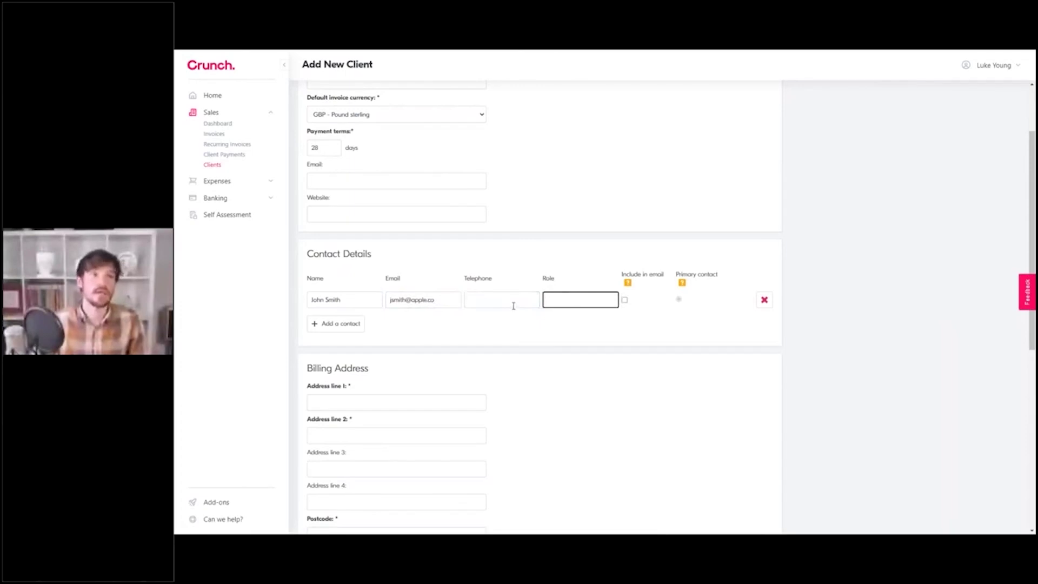
left_click(624, 300)
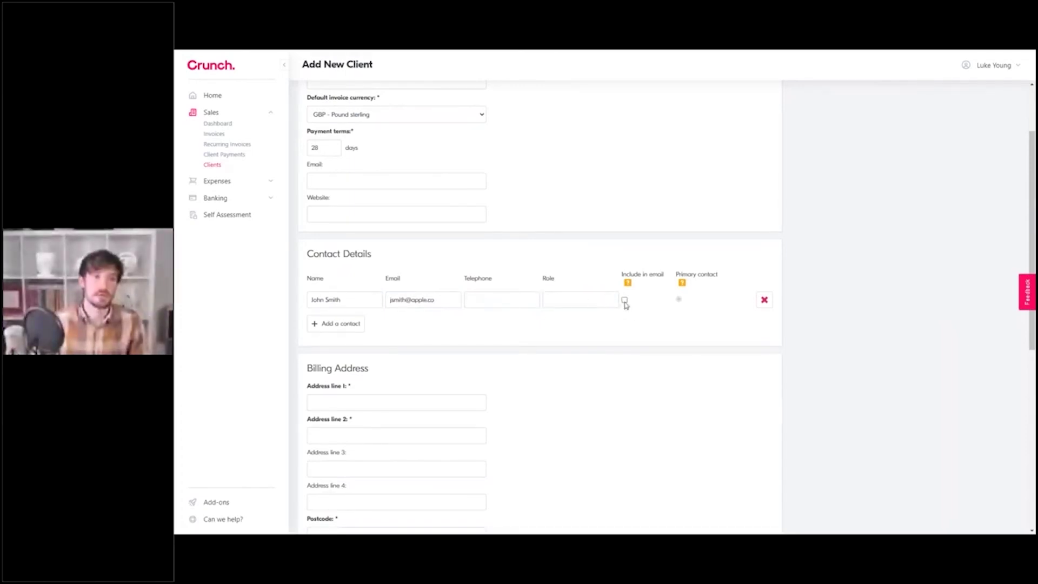
left_click(625, 301)
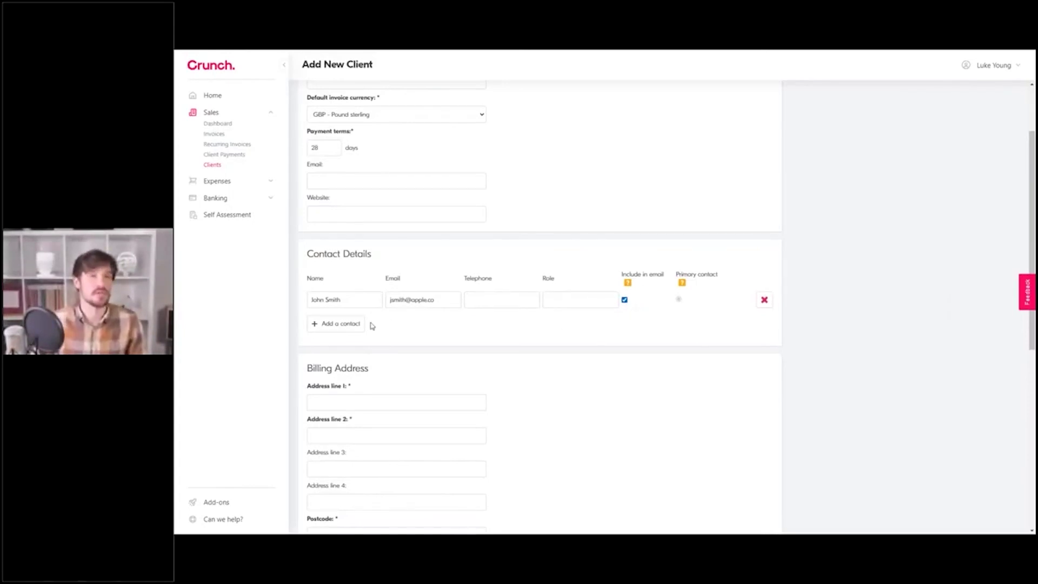
Step: Add two more empty contact rows to the client
left_click(339, 325)
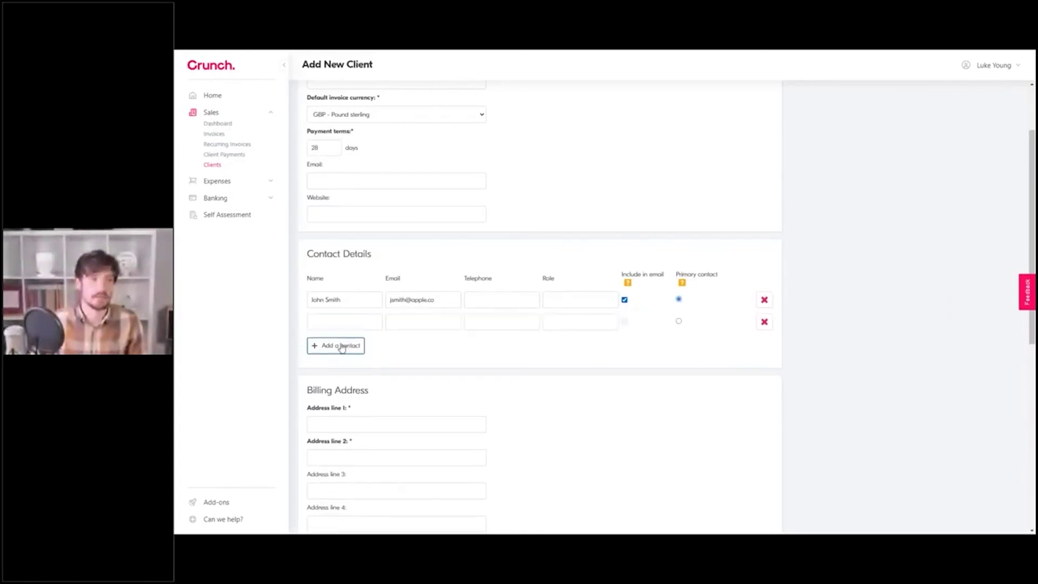
left_click(342, 346)
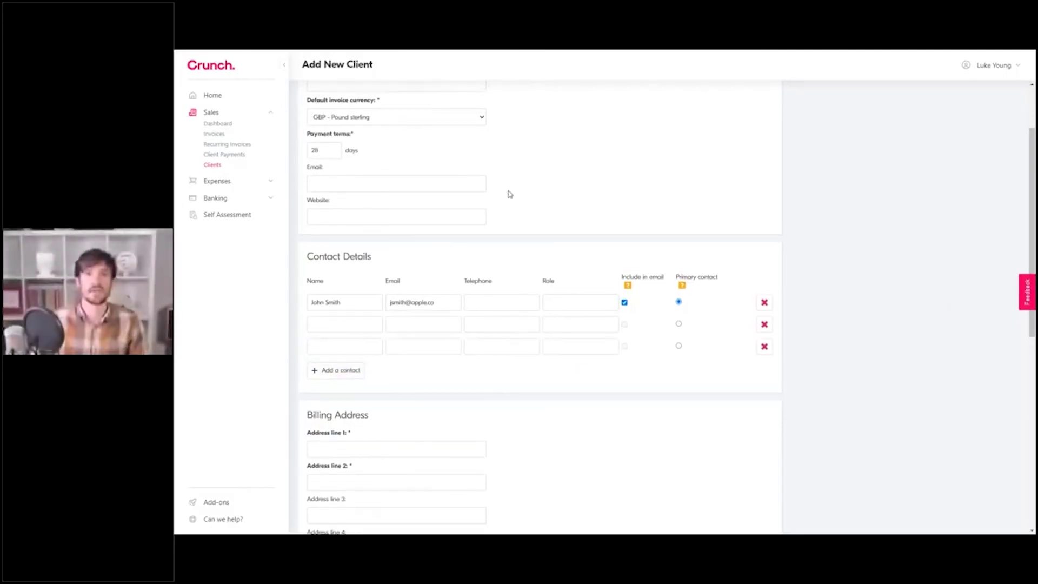
scroll(540, 216, "up", 2)
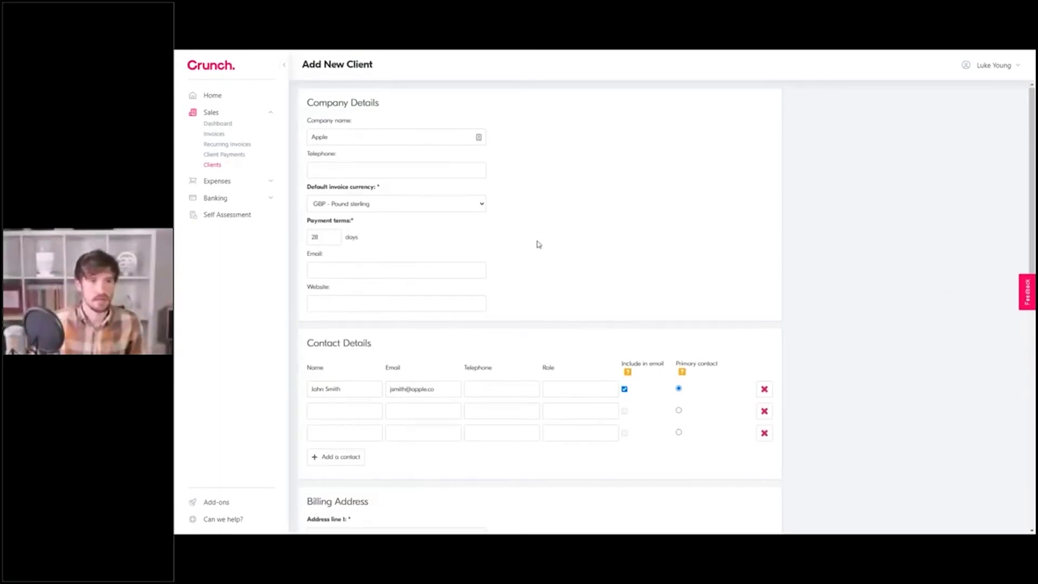
scroll(539, 244, "down", 3)
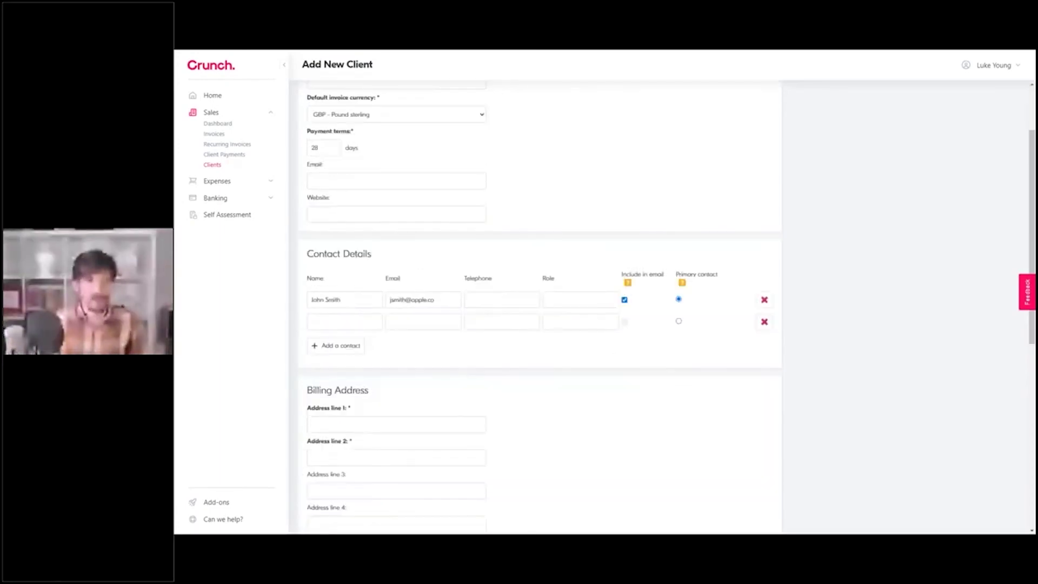
Step: Fill in the client's billing street address, second address line and postcode
left_click(405, 400)
scroll(427, 370, "down", 3)
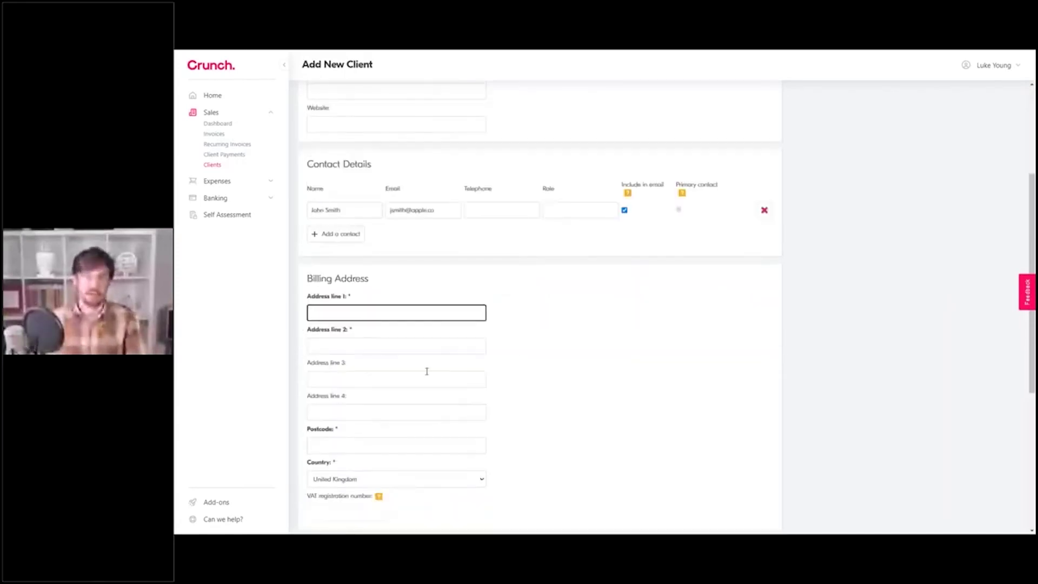
type("124 Apple Road")
key("Tab")
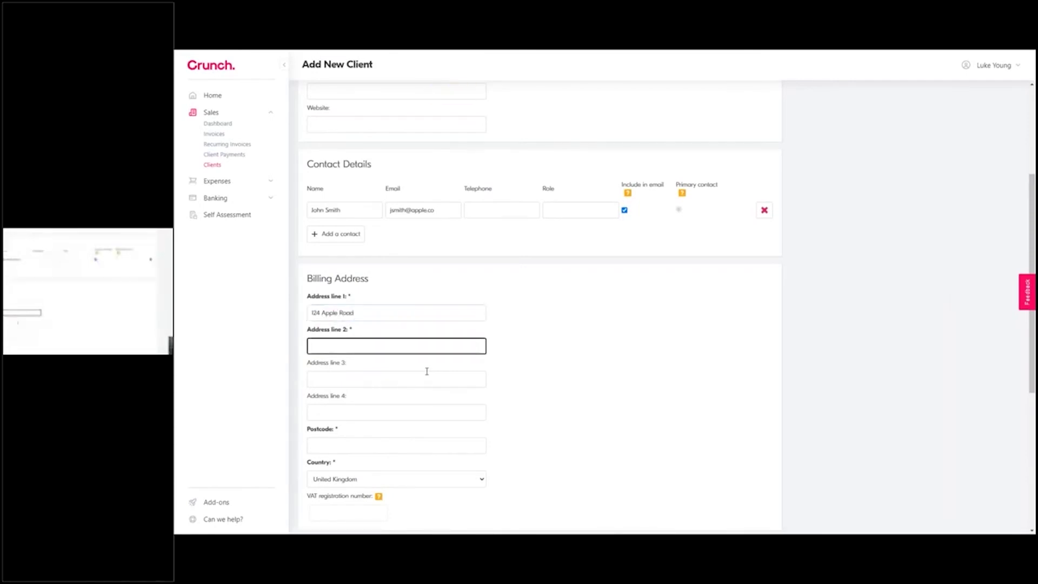
type("Apple")
left_click(347, 446)
type("AP1 1PA")
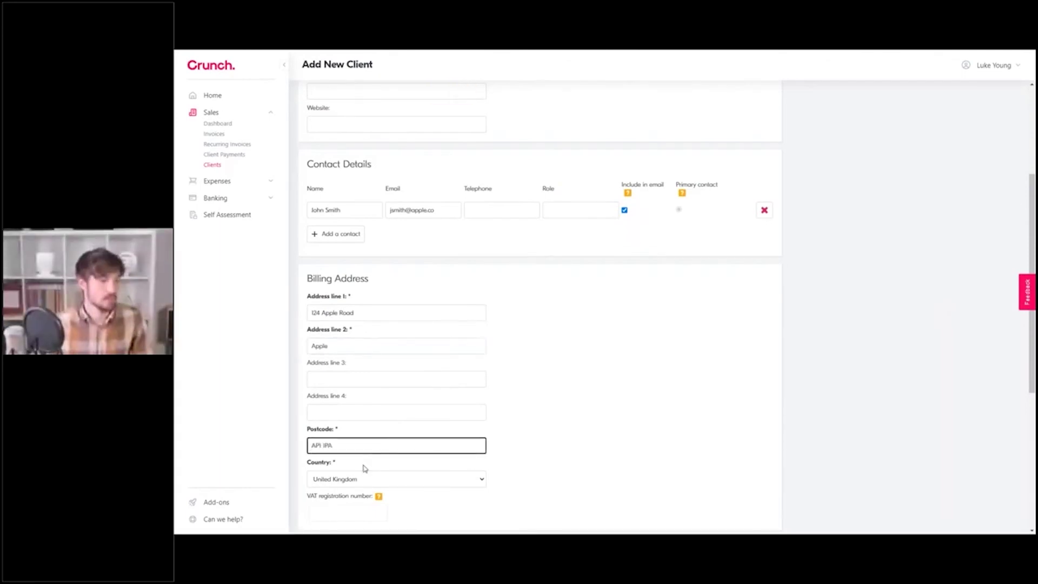
scroll(364, 468, "down", 3)
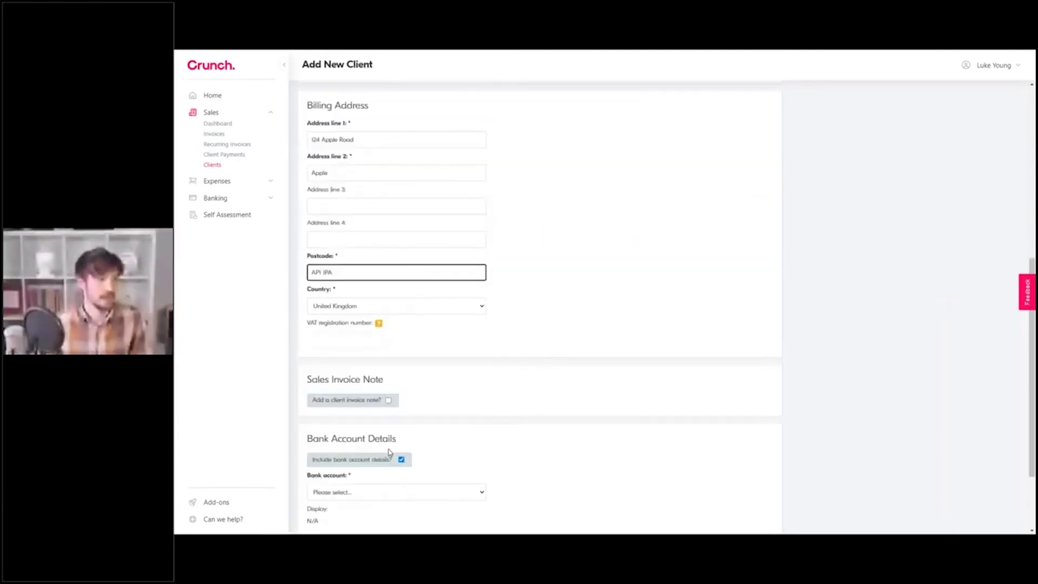
scroll(389, 453, "down", 2)
left_click(452, 355)
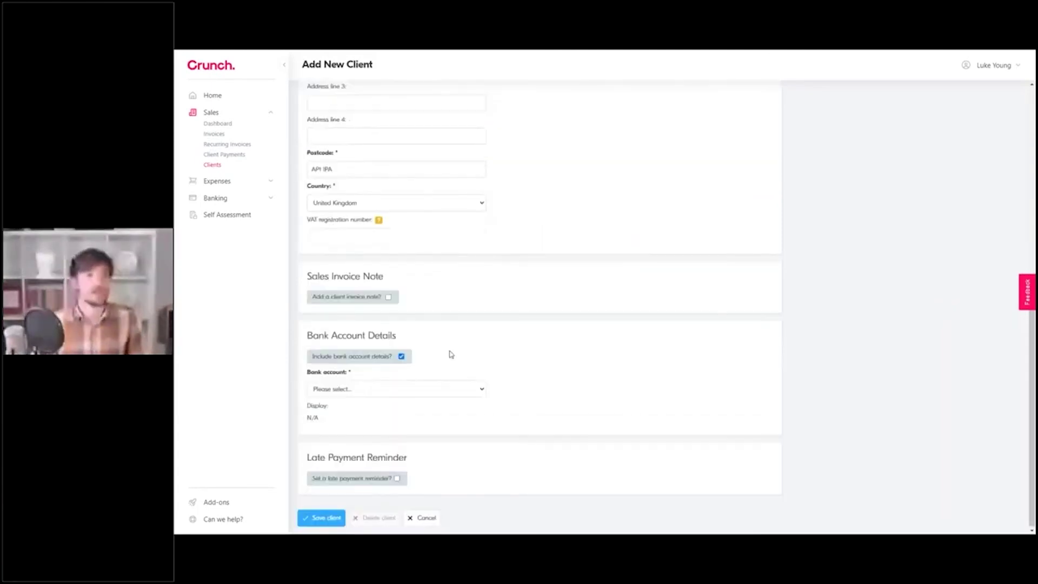
left_click(389, 296)
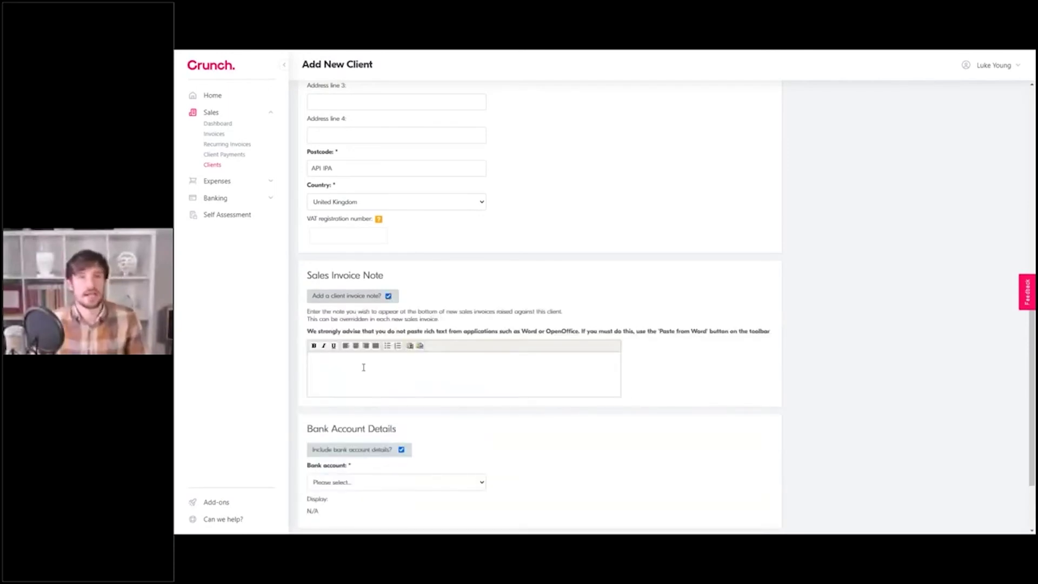
type("Thank you for sen")
type("vice")
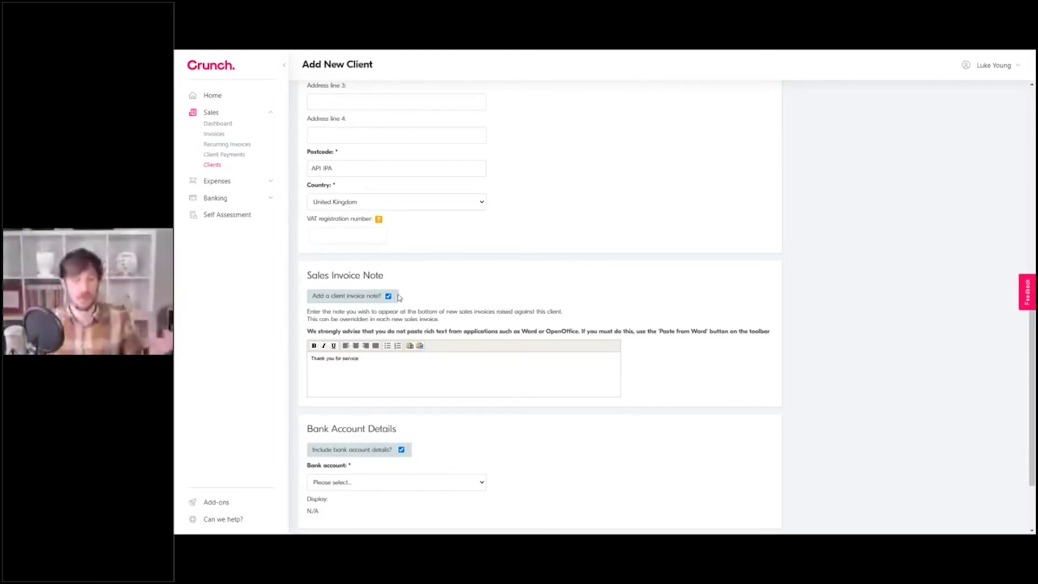
left_click(388, 297)
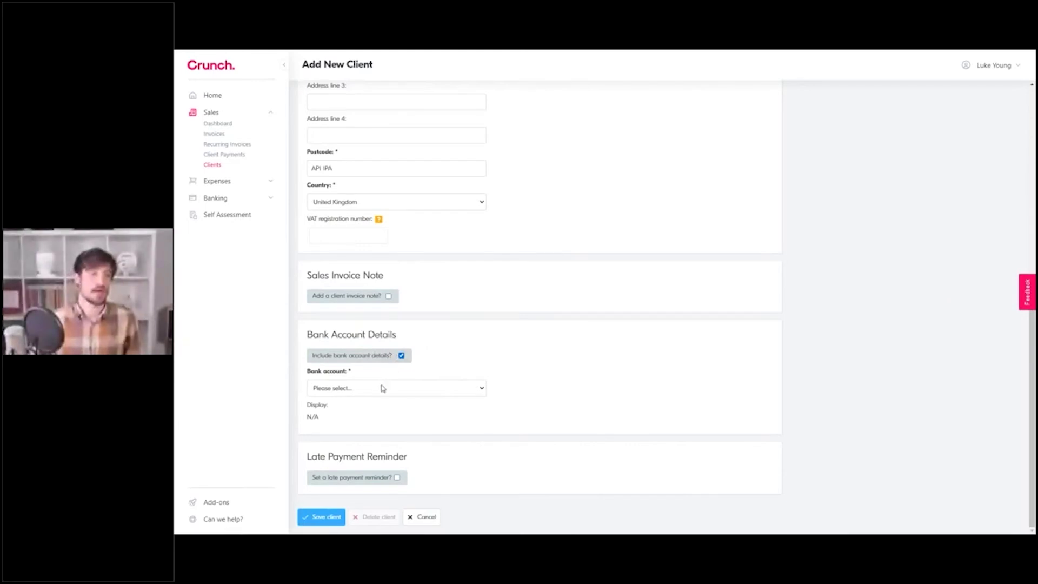
Step: Select the Current bank account so its payment details show on the client
left_click(417, 390)
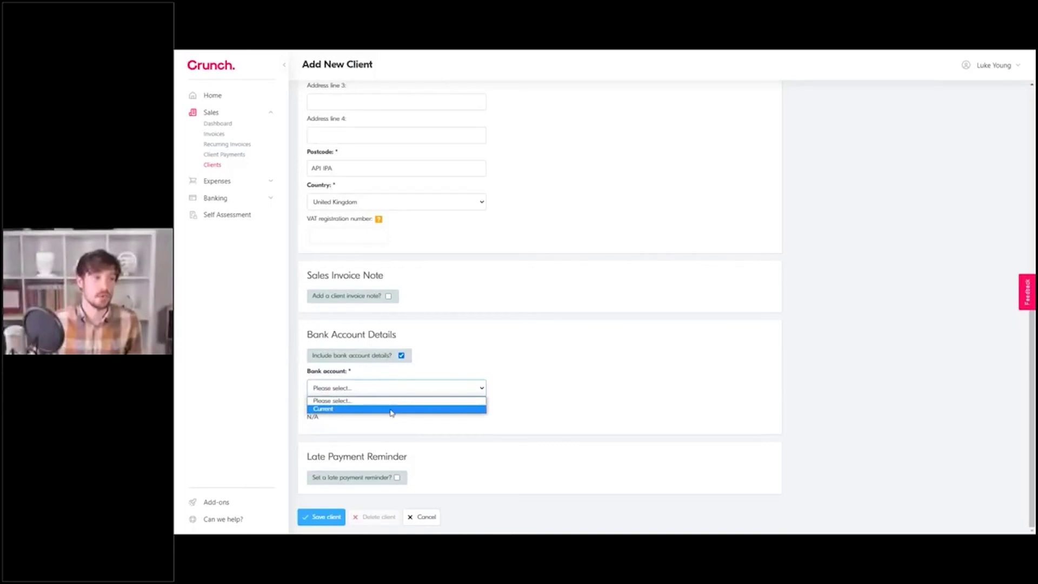
left_click(391, 410)
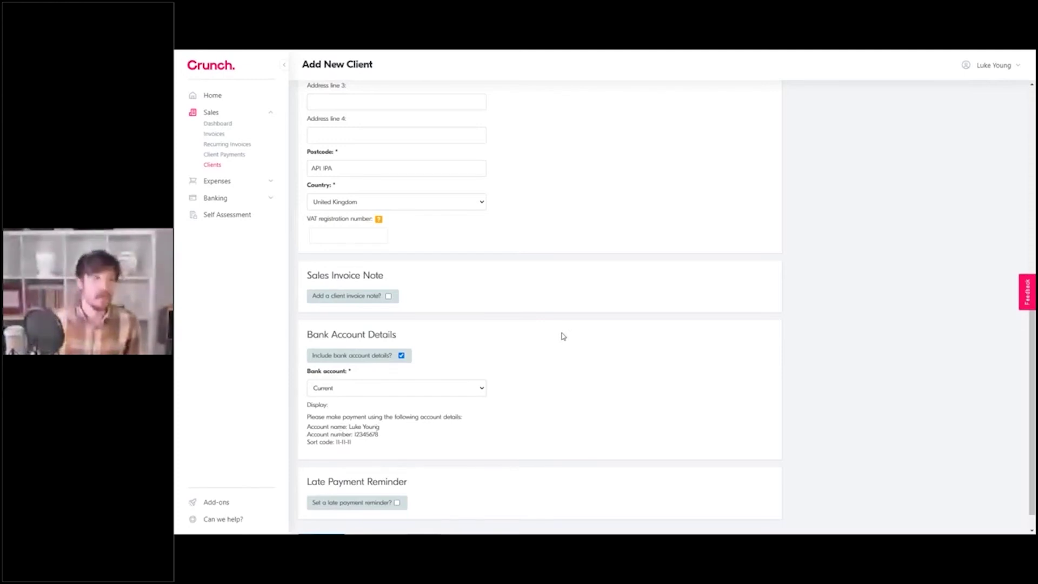
scroll(564, 337, "down", 1)
scroll(486, 411, "down", 2)
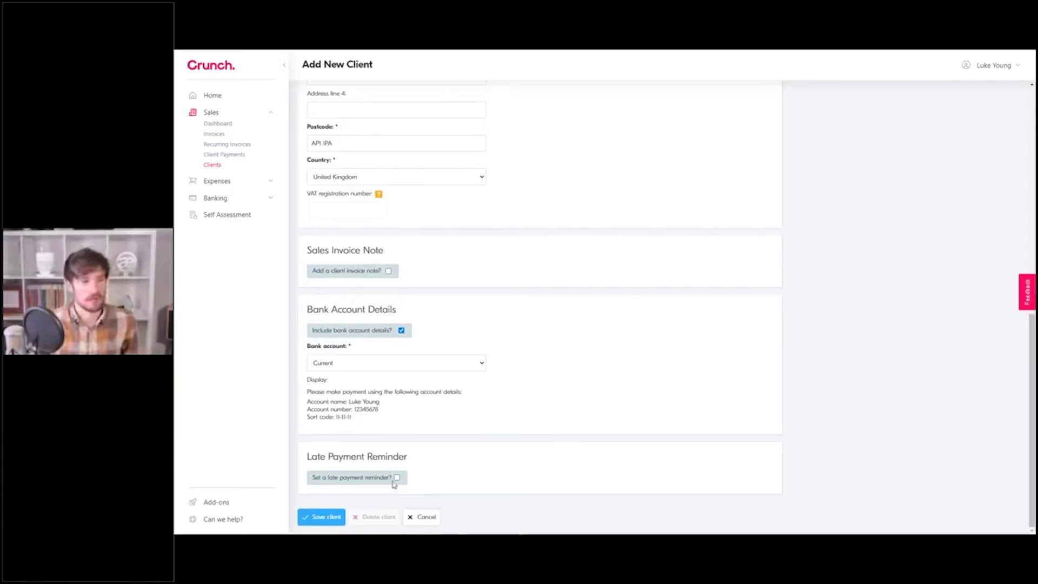
Step: Enable late payment reminders: initial reminder 2 days after due date, repeating every 2 days
left_click(396, 478)
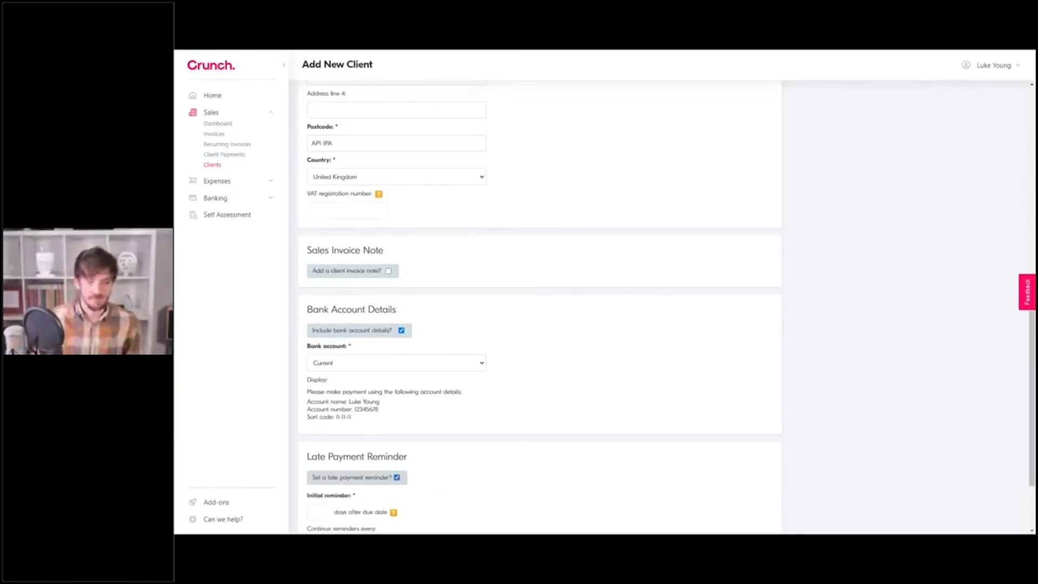
scroll(318, 423, "down", 2)
left_click(318, 423)
type("2")
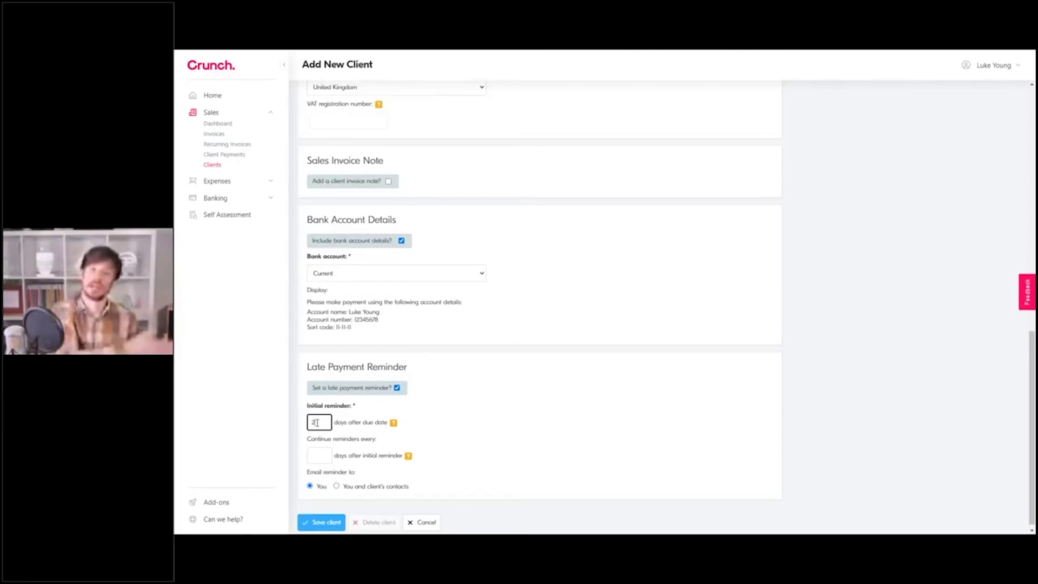
left_click(318, 456)
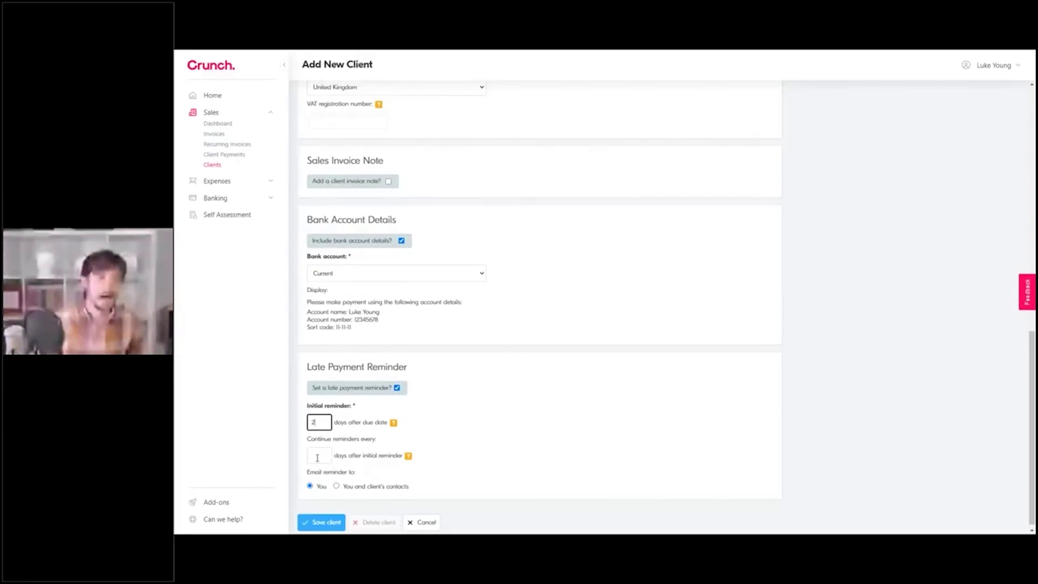
type("2")
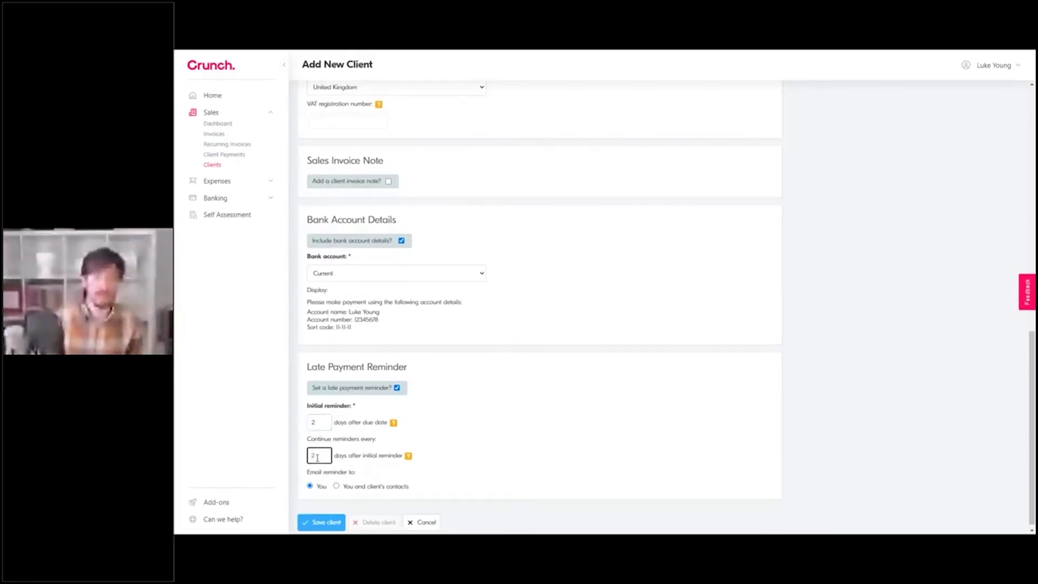
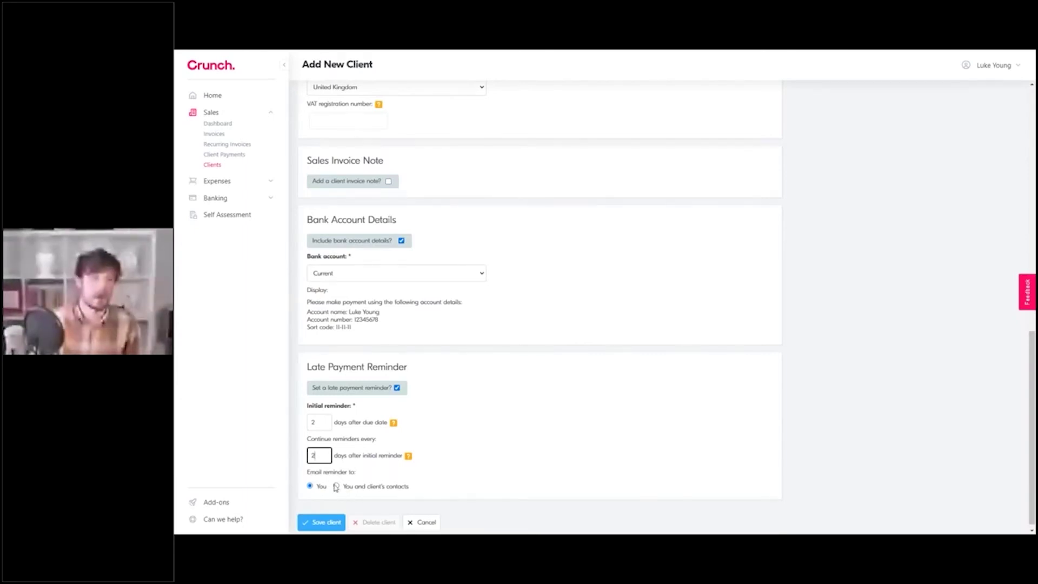
Step: Send reminder emails only to you and save the new client
left_click(335, 486)
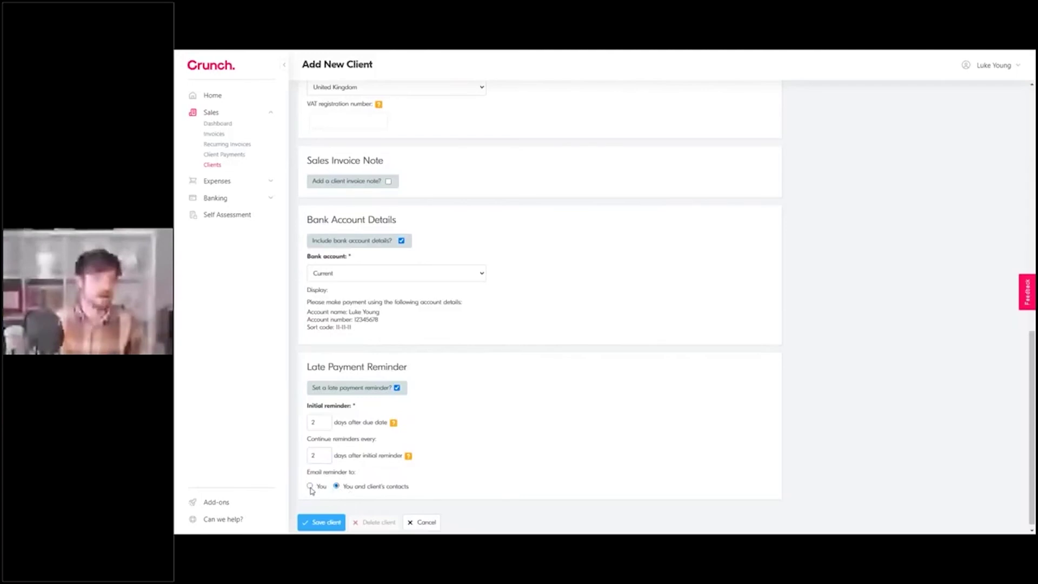
left_click(310, 487)
left_click(324, 523)
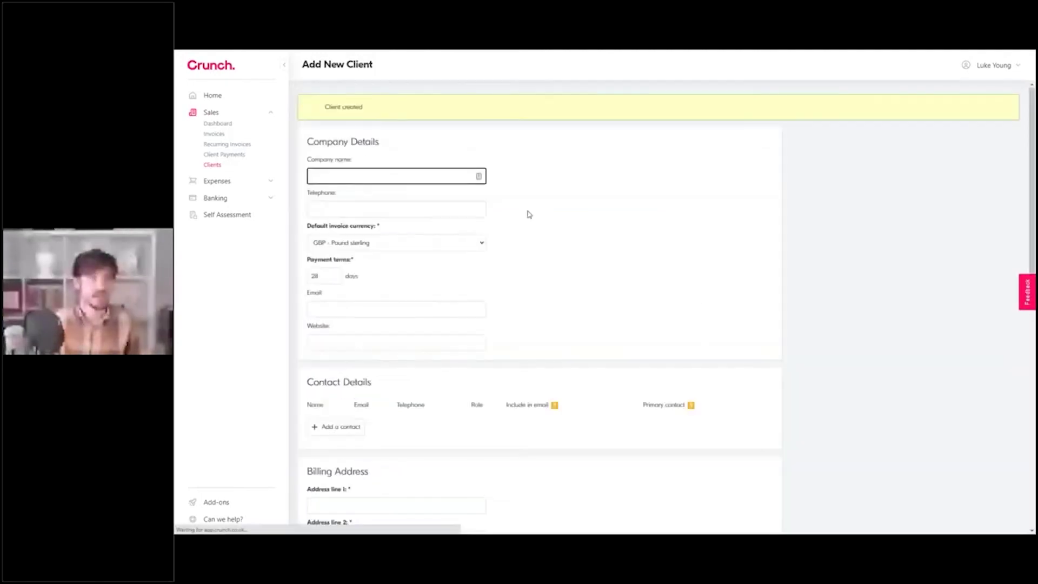
left_click(214, 134)
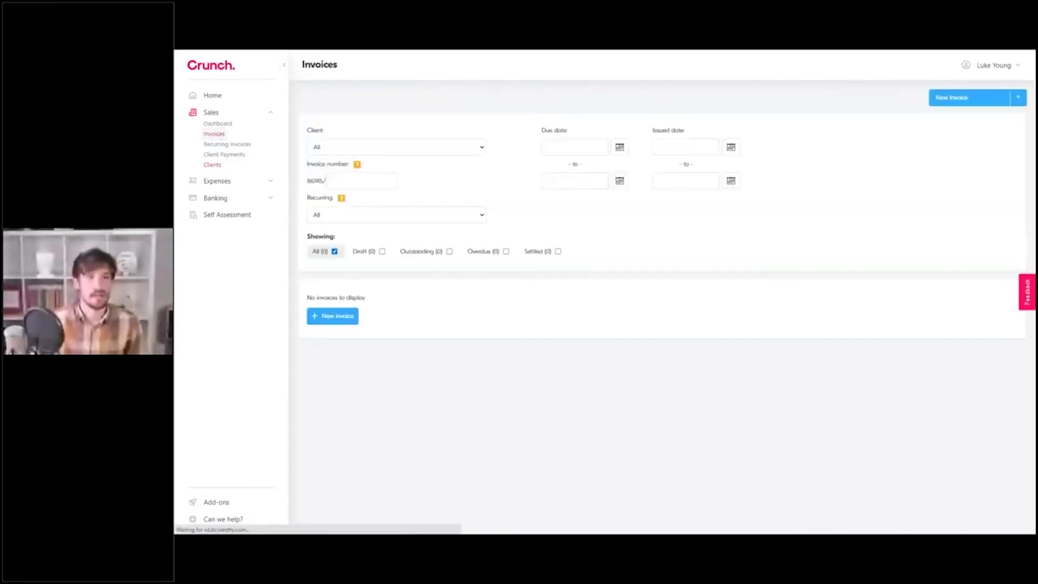
Step: Start a new invoice addressed to the client Apple
left_click(966, 97)
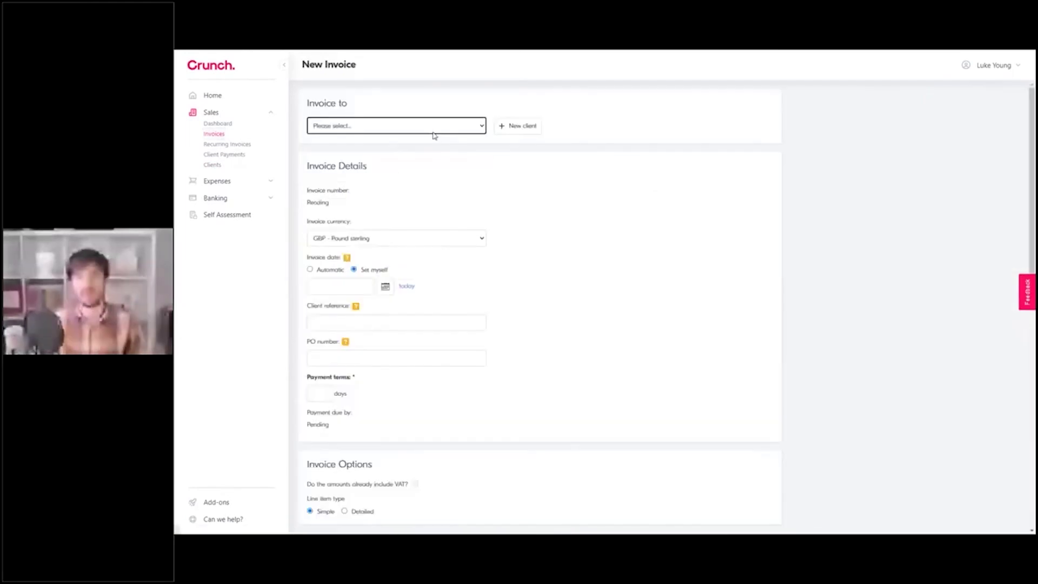
left_click(432, 127)
left_click(432, 146)
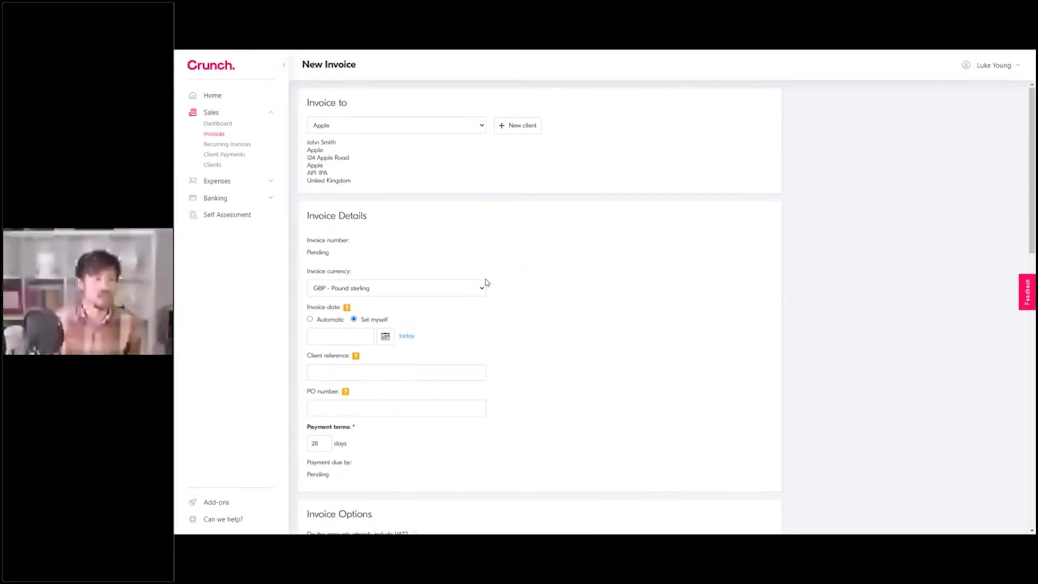
scroll(485, 281, "down", 1)
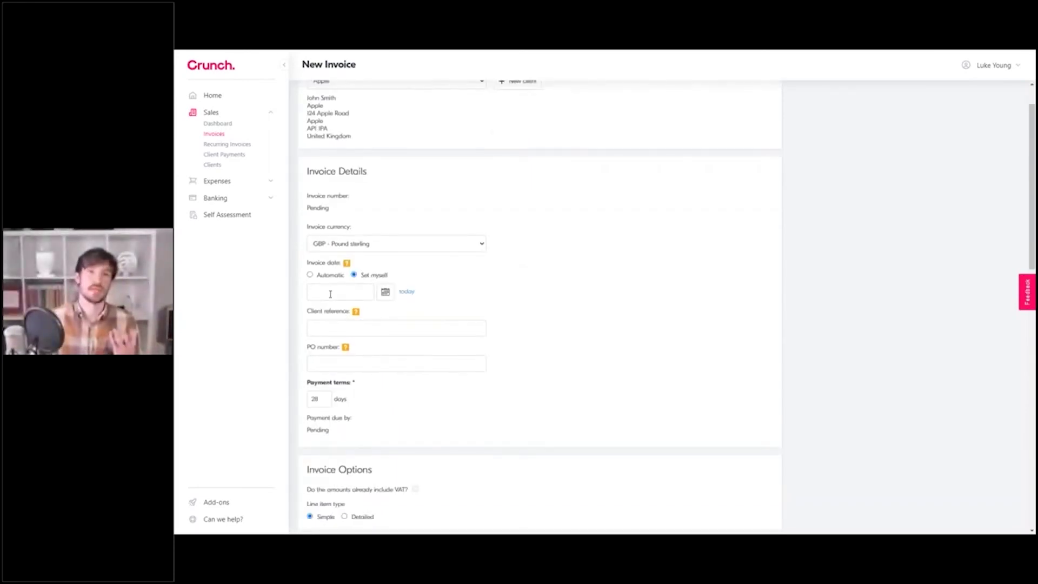
Step: Set the invoice date to 01/03/2021, checking it in the calendar
left_click(336, 292)
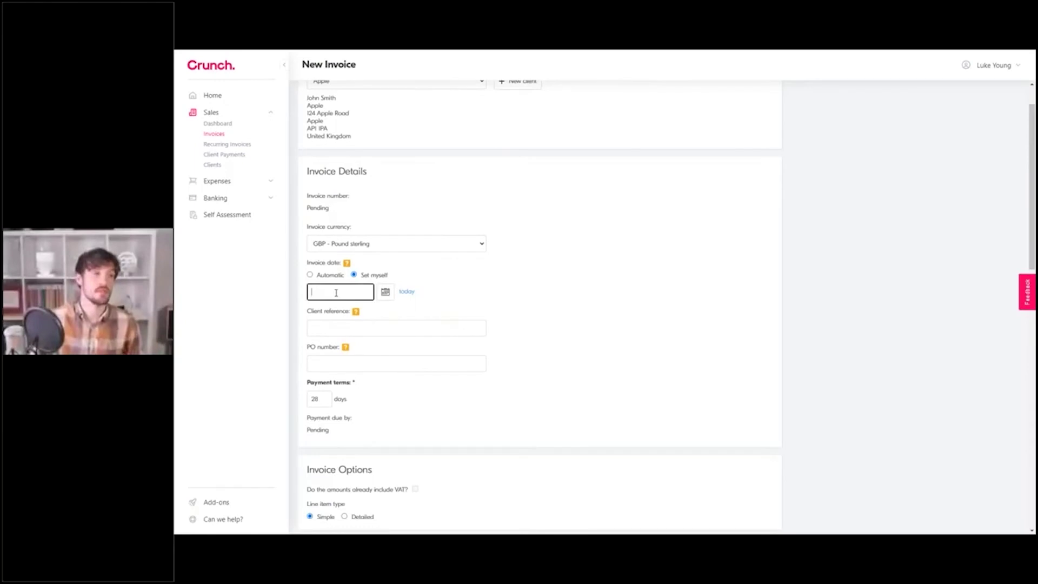
left_click(408, 293)
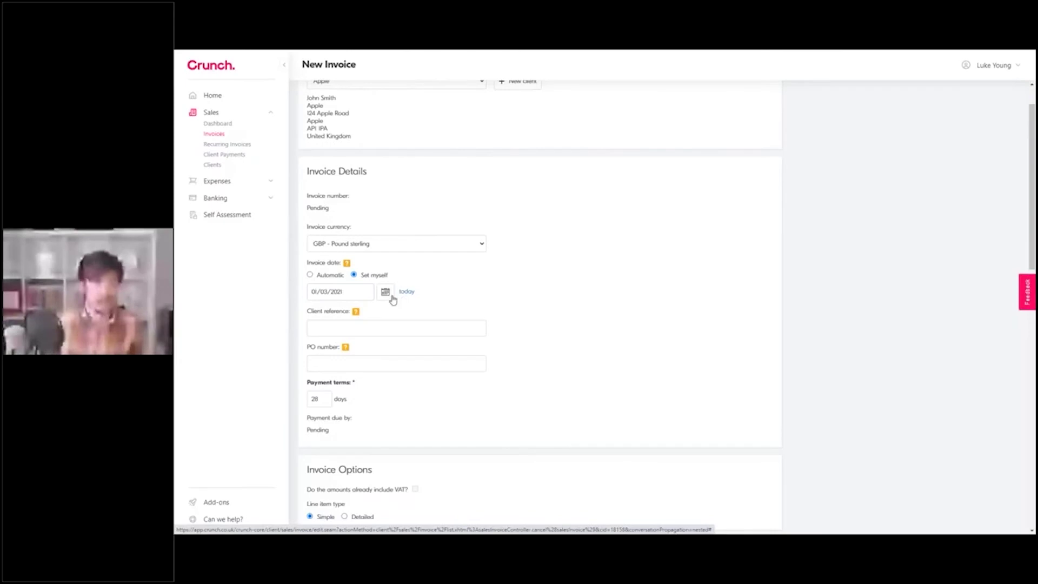
left_click(386, 293)
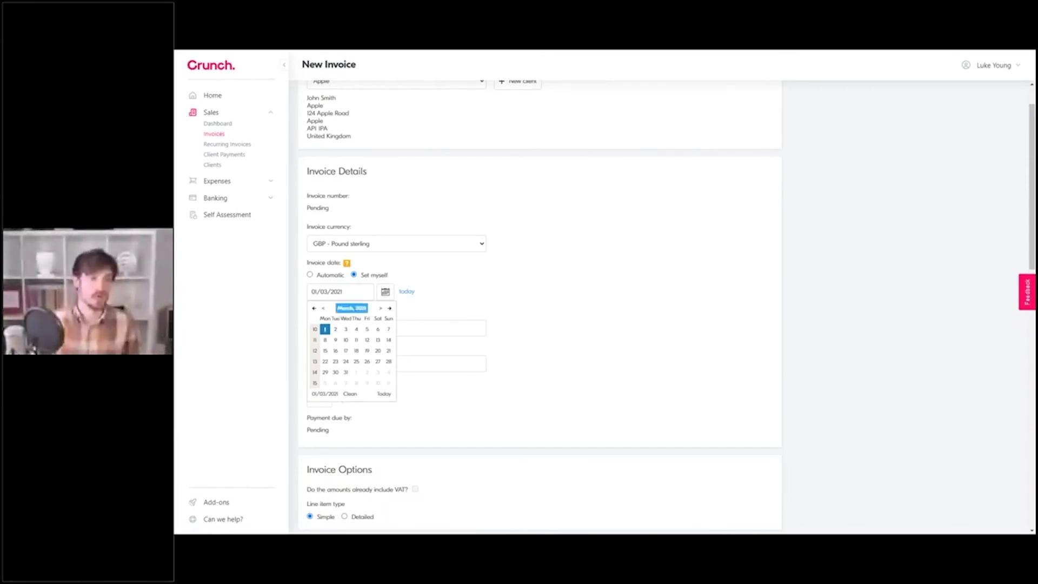
left_click(324, 308)
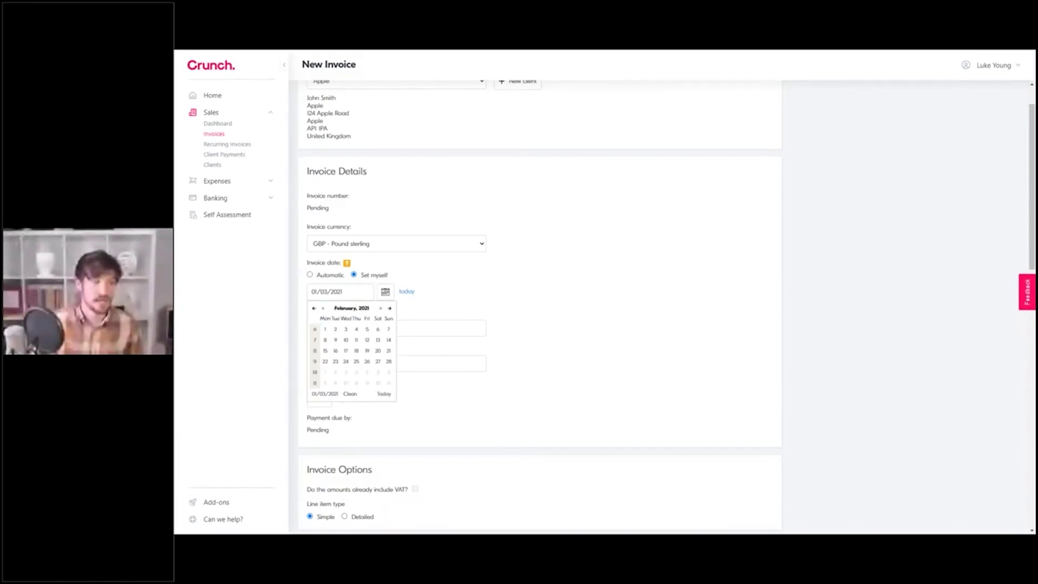
left_click(324, 308)
left_click(381, 308)
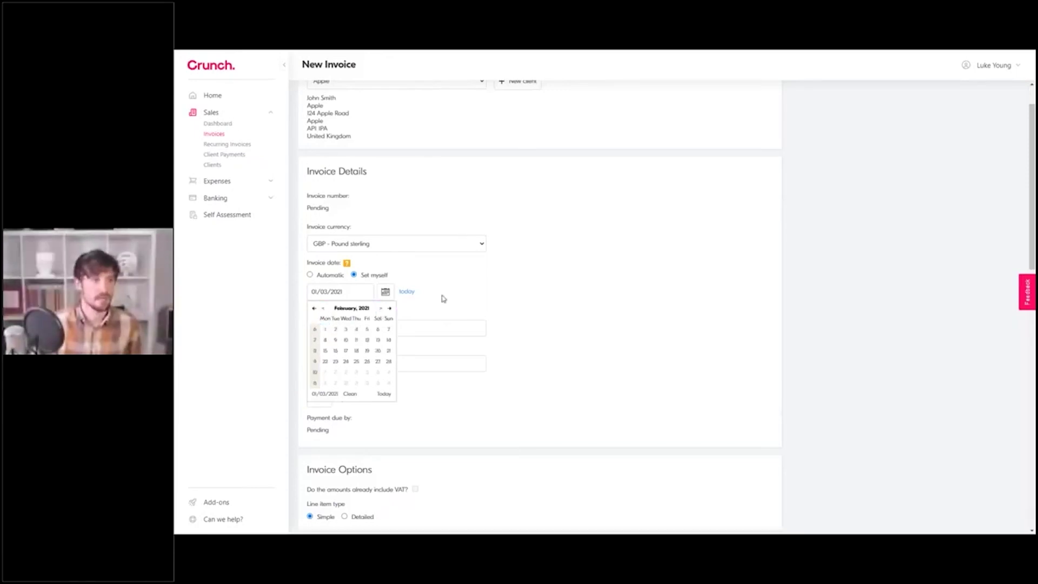
left_click(409, 293)
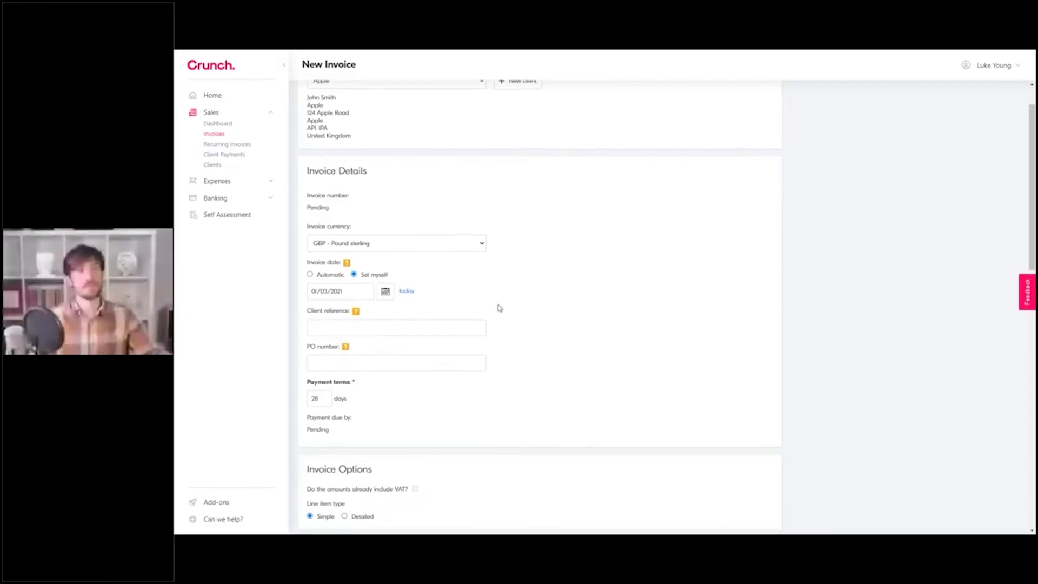
scroll(500, 309, "down", 1)
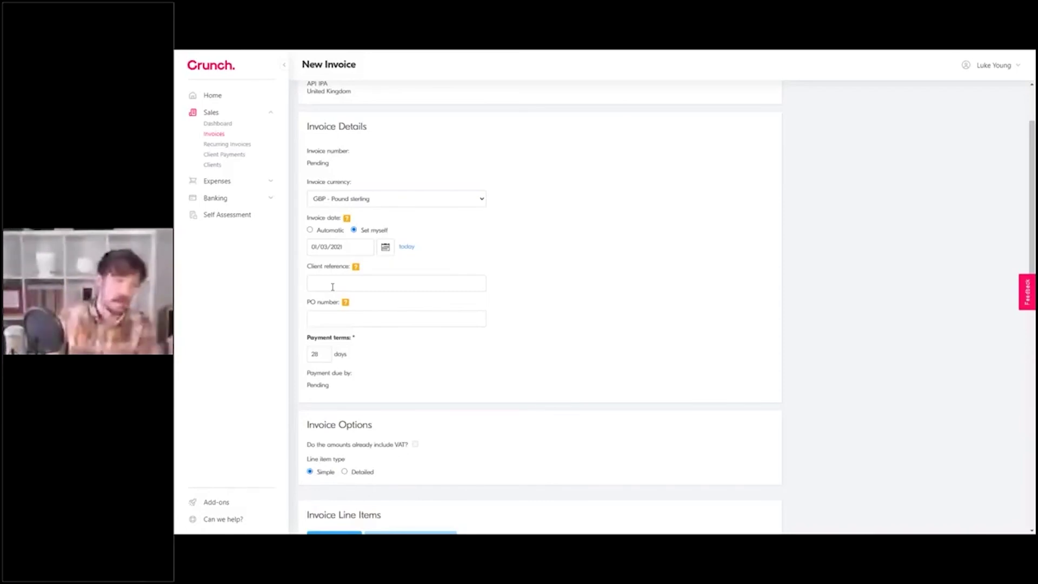
Step: Enter INV/001 as the invoice's client reference
left_click(333, 286)
type("INV/")
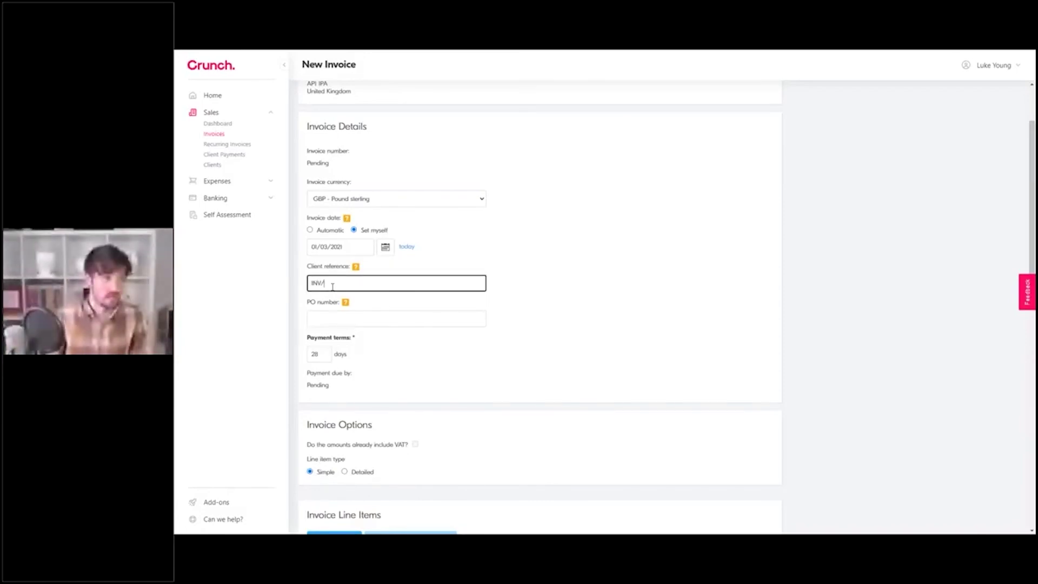
type("001")
left_click(535, 273)
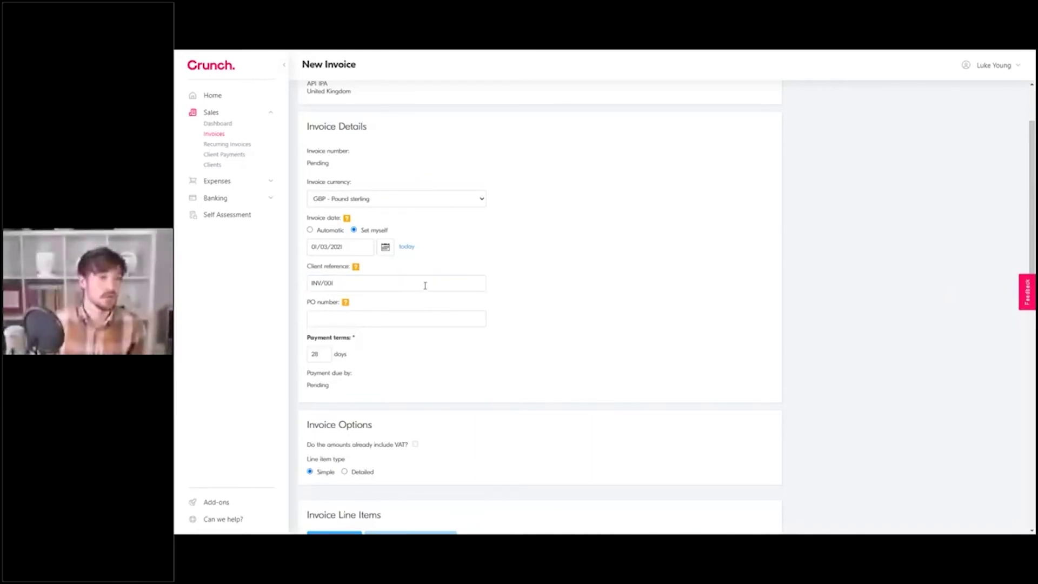
scroll(428, 290, "down", 1)
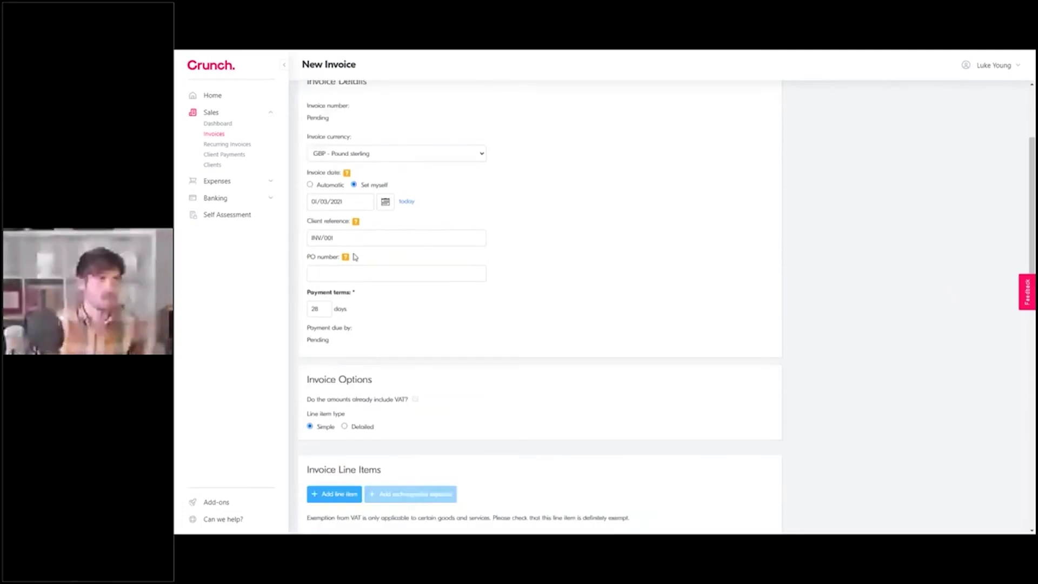
scroll(325, 229, "down", 2)
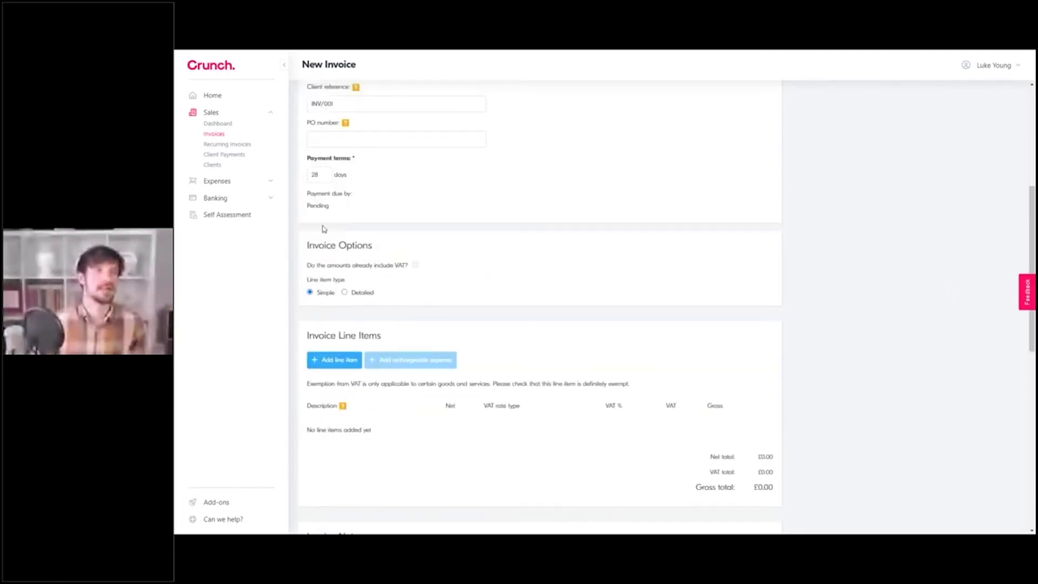
scroll(325, 228, "down", 2)
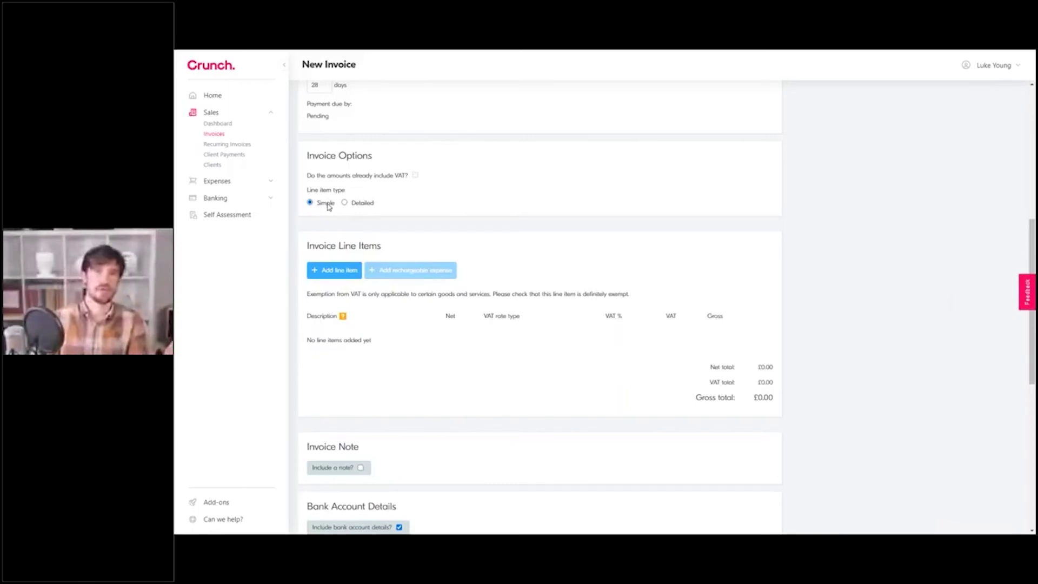
Step: Add a Services line item with net 1000, save it, then delete it
left_click(341, 273)
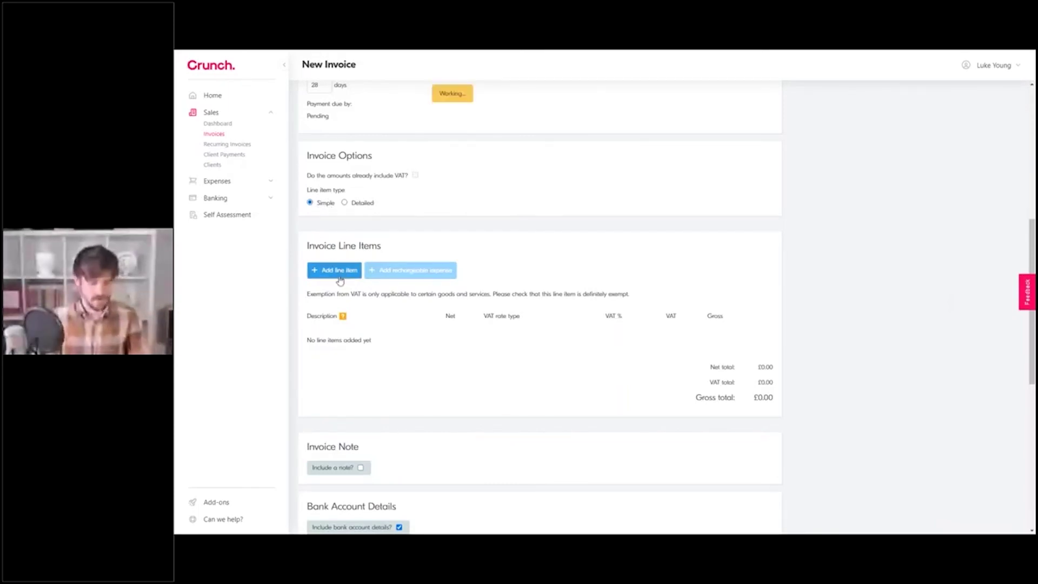
type("Services")
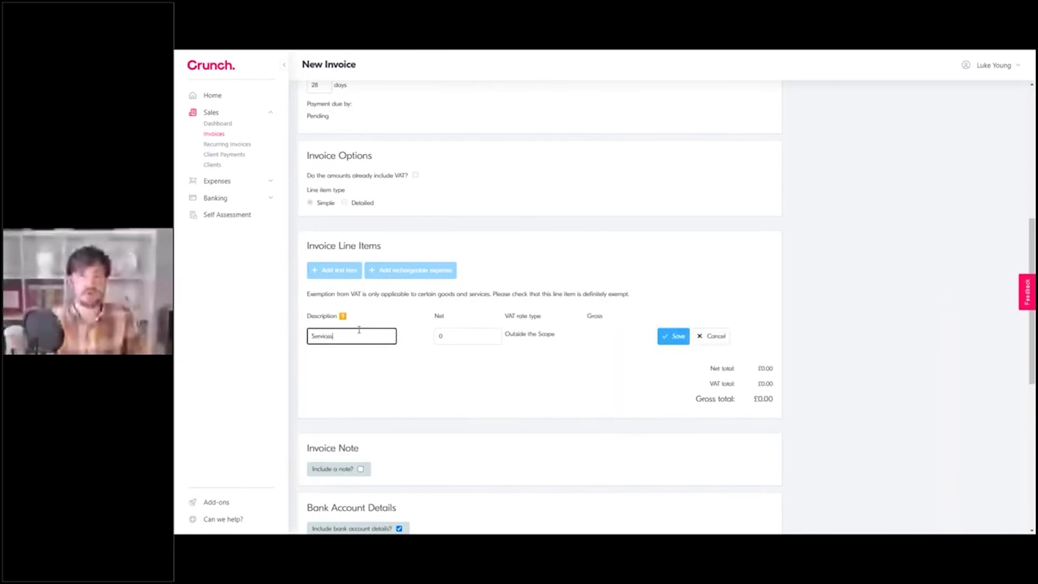
key("Tab")
type("1000")
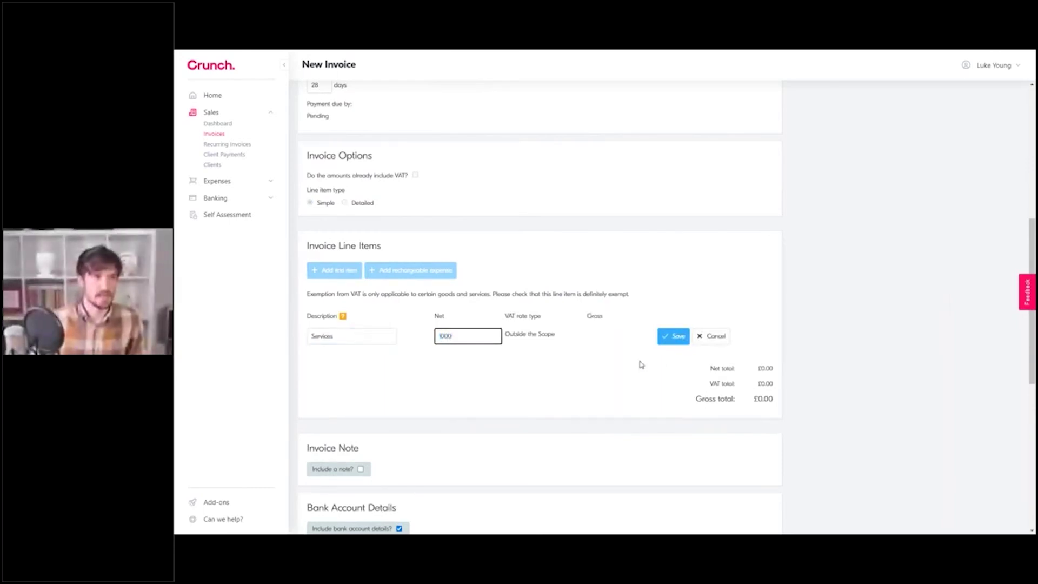
left_click(671, 341)
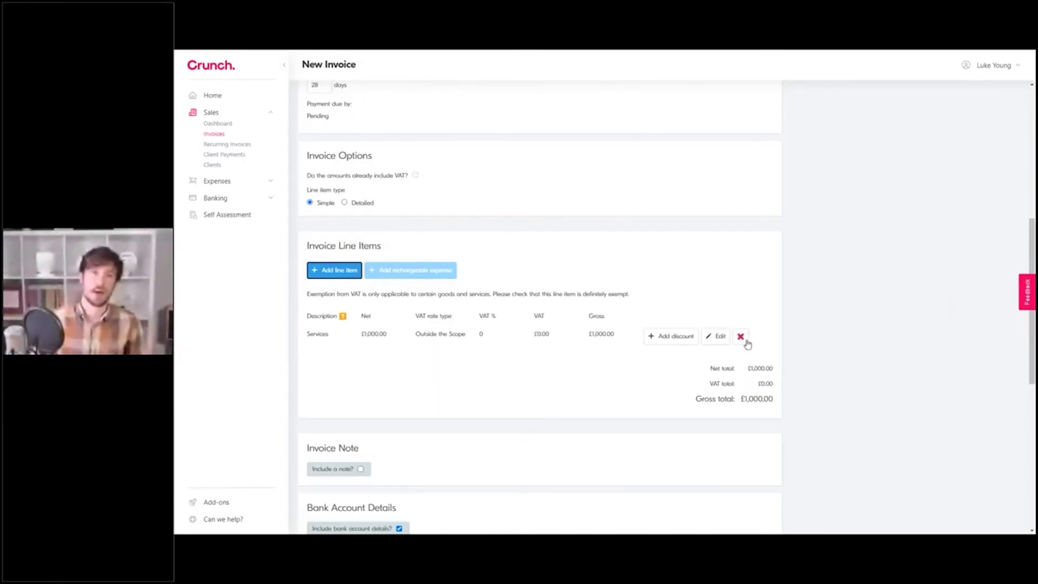
left_click(746, 342)
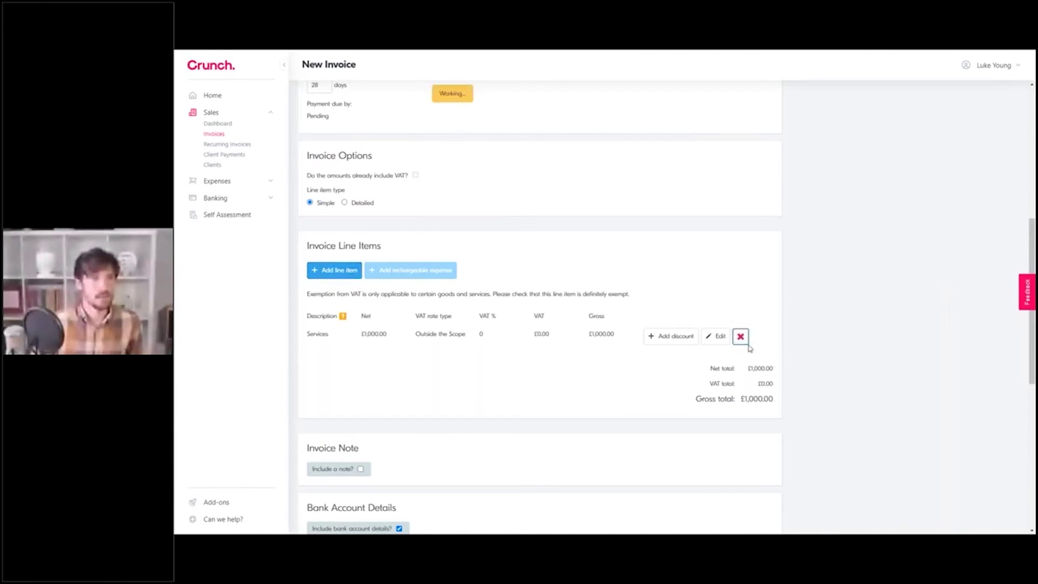
Step: Switch to Detailed line items and add Services at rate 500, quantity 5
left_click(344, 202)
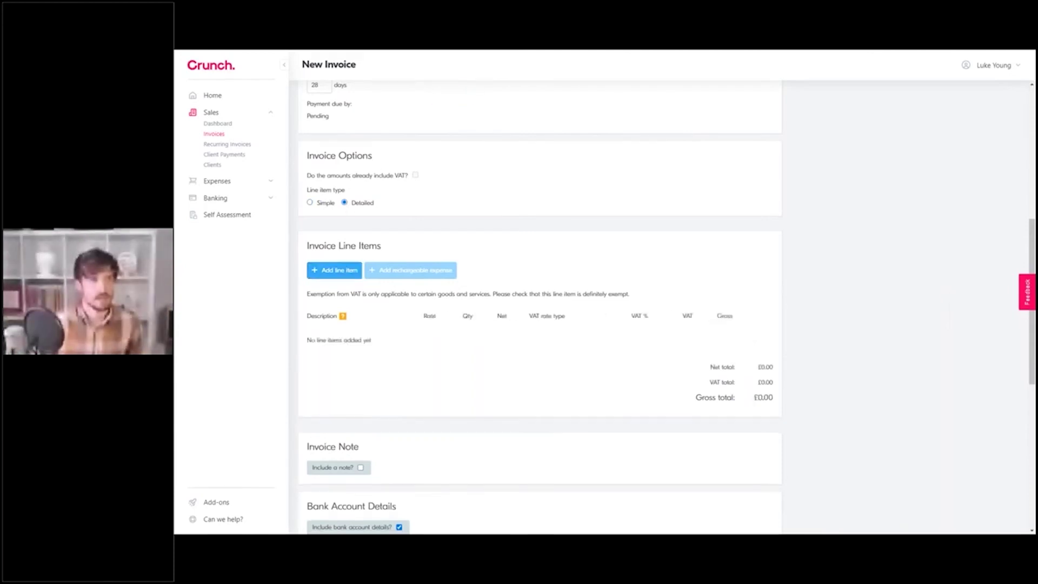
left_click(334, 269)
type("Services")
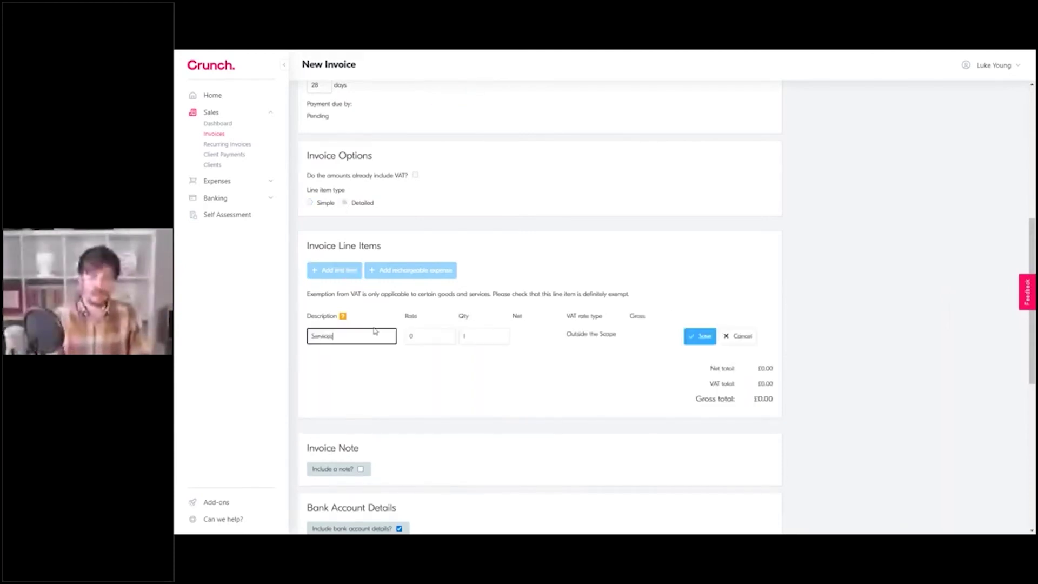
left_click(439, 334)
type("500")
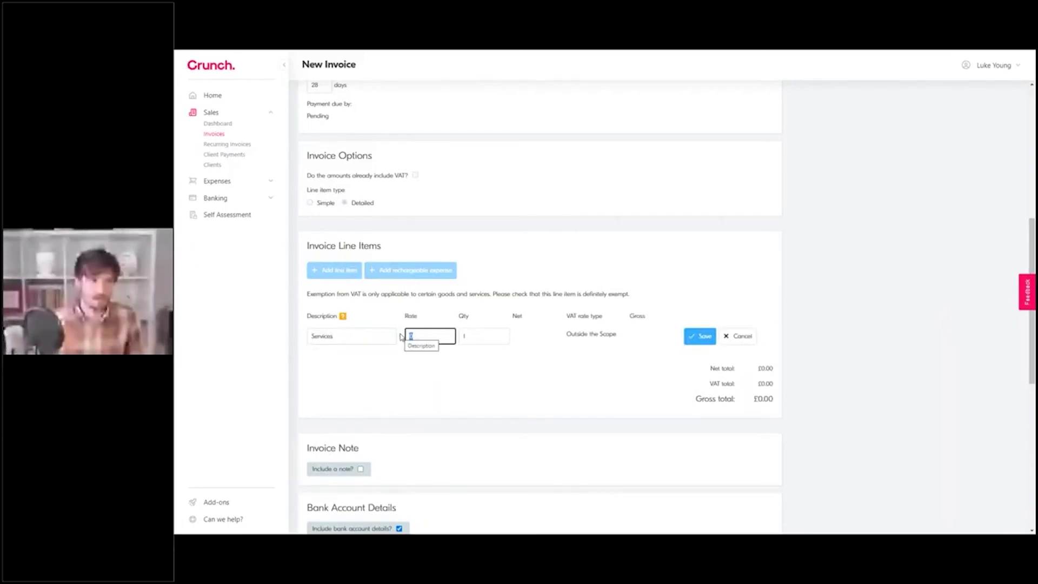
key("Tab")
left_click(631, 280)
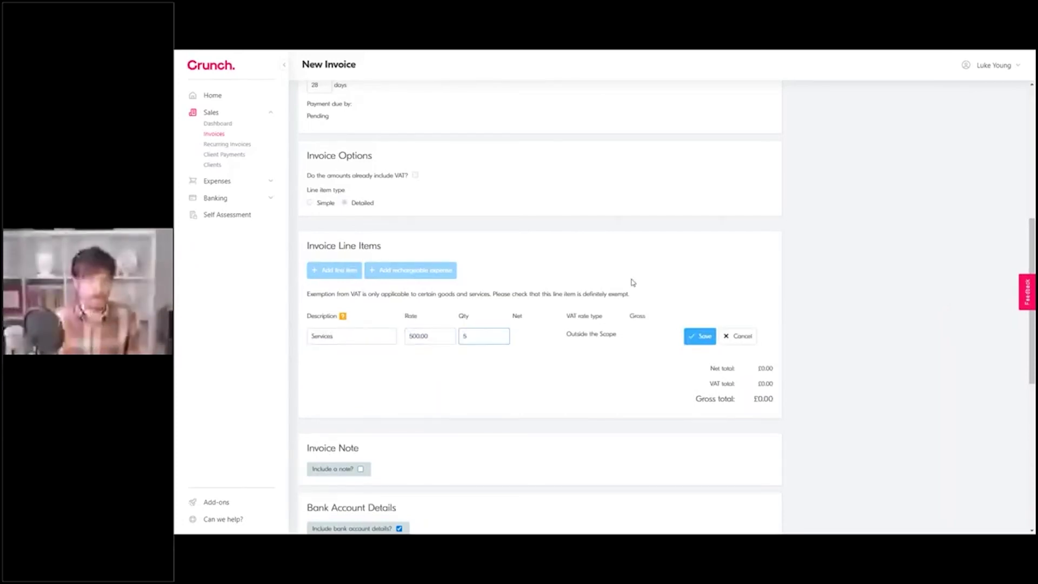
left_click(691, 342)
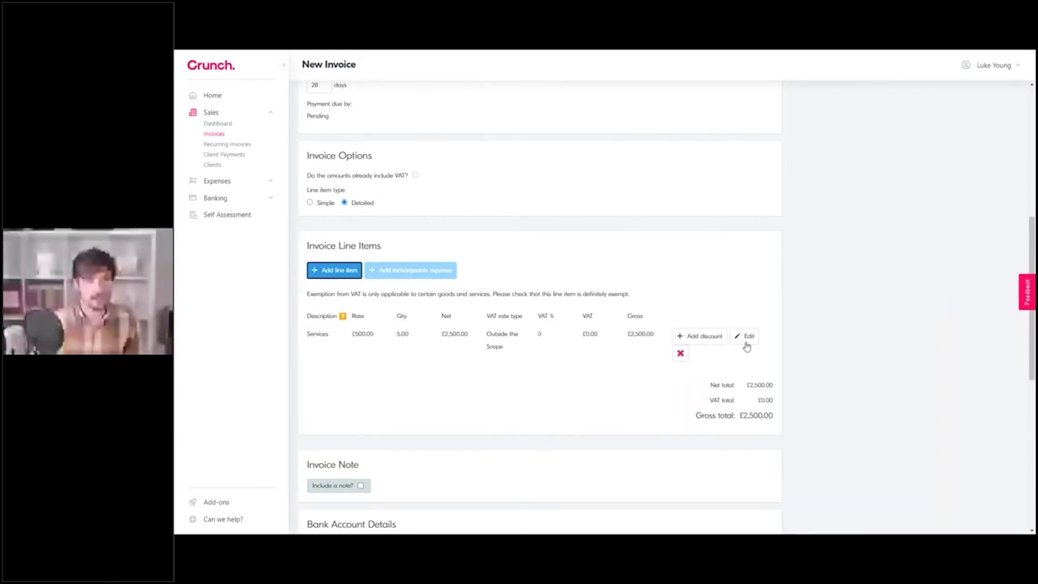
Step: Add a £200.00 discount to the Services line
left_click(710, 344)
key("Tab")
type("200")
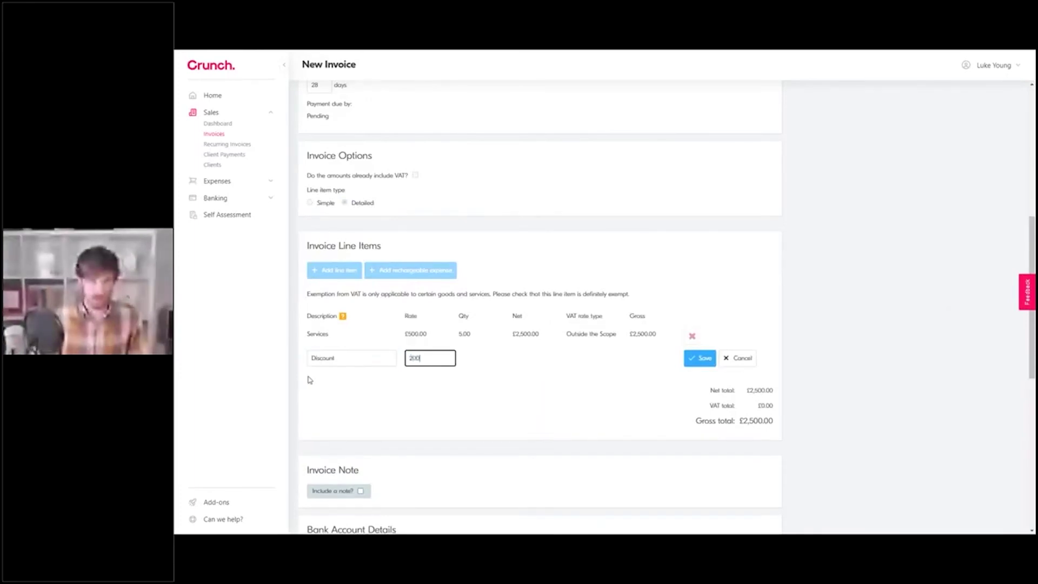
left_click(699, 358)
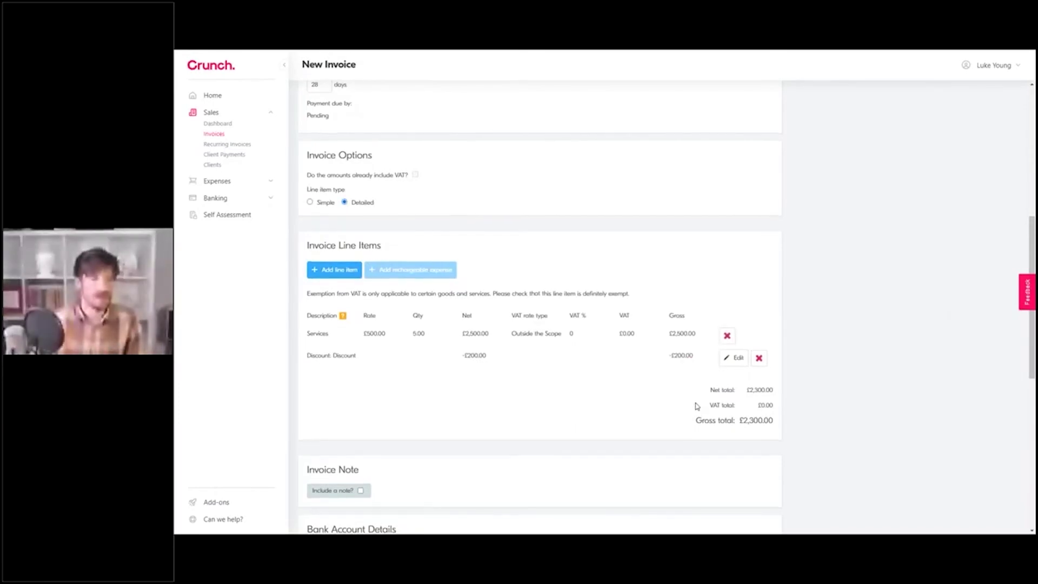
scroll(448, 365, "down", 3)
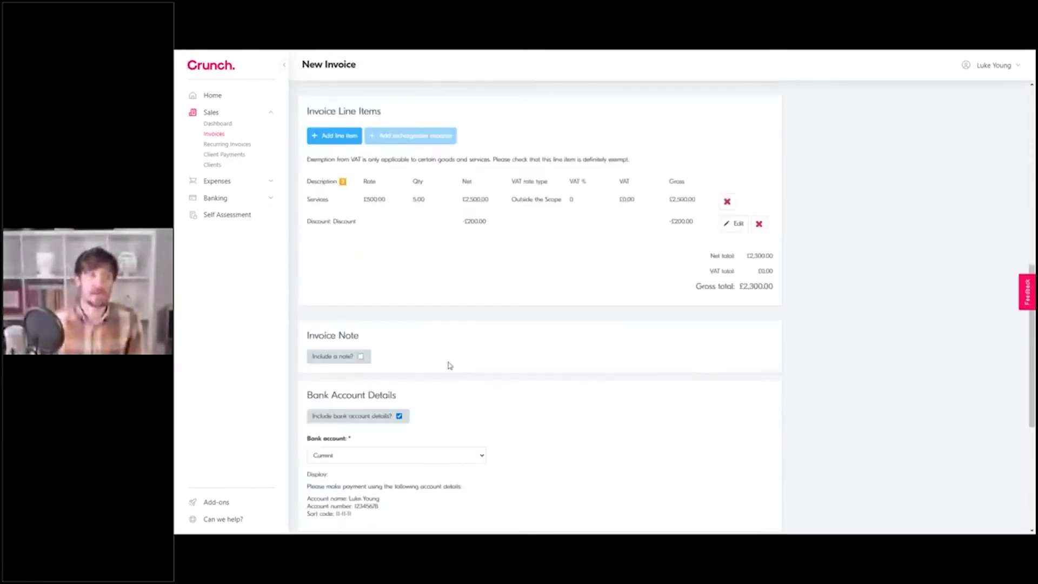
scroll(448, 366, "down", 4)
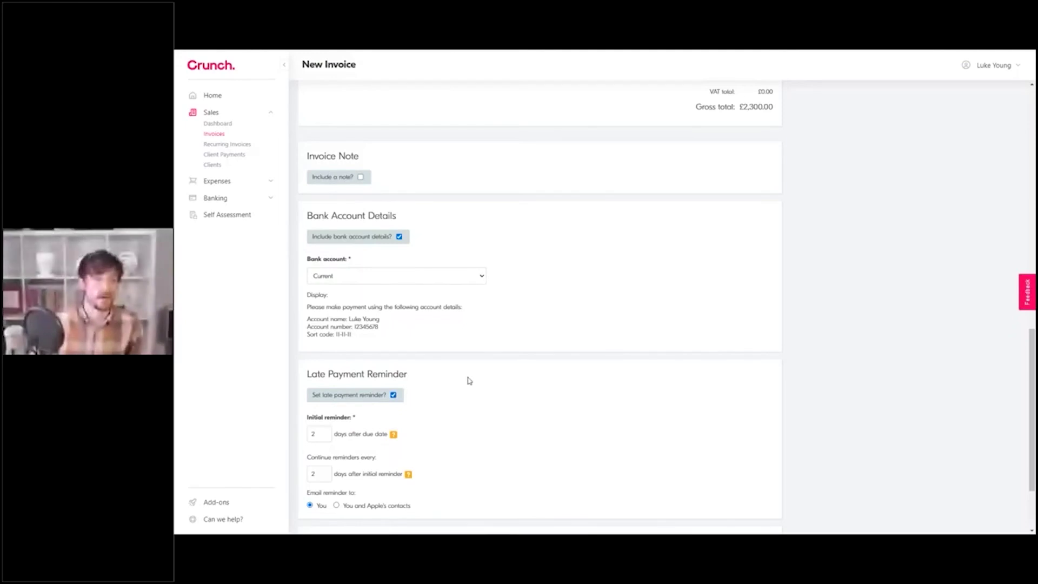
scroll(469, 381, "down", 1)
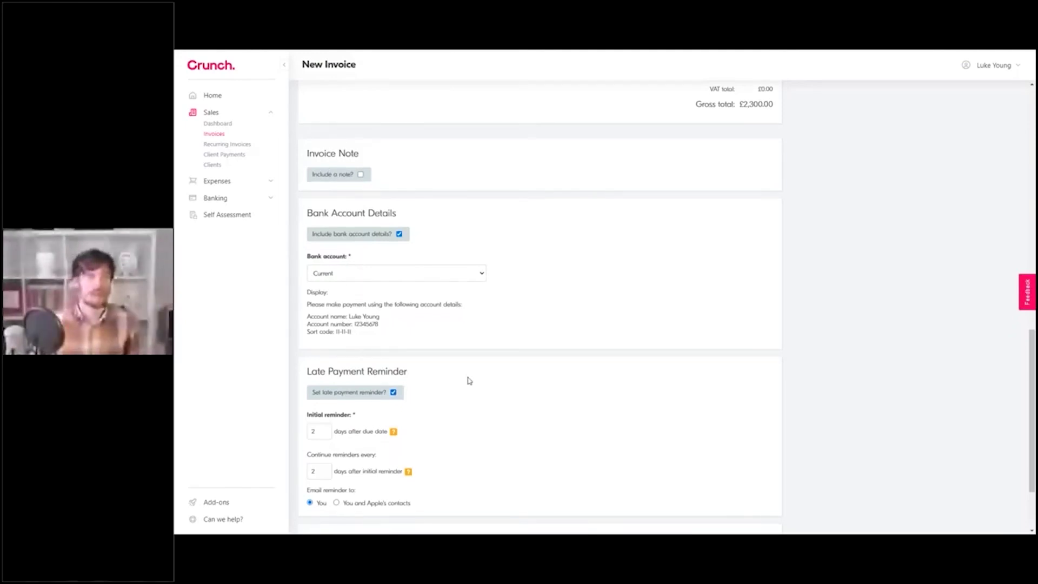
scroll(469, 381, "down", 2)
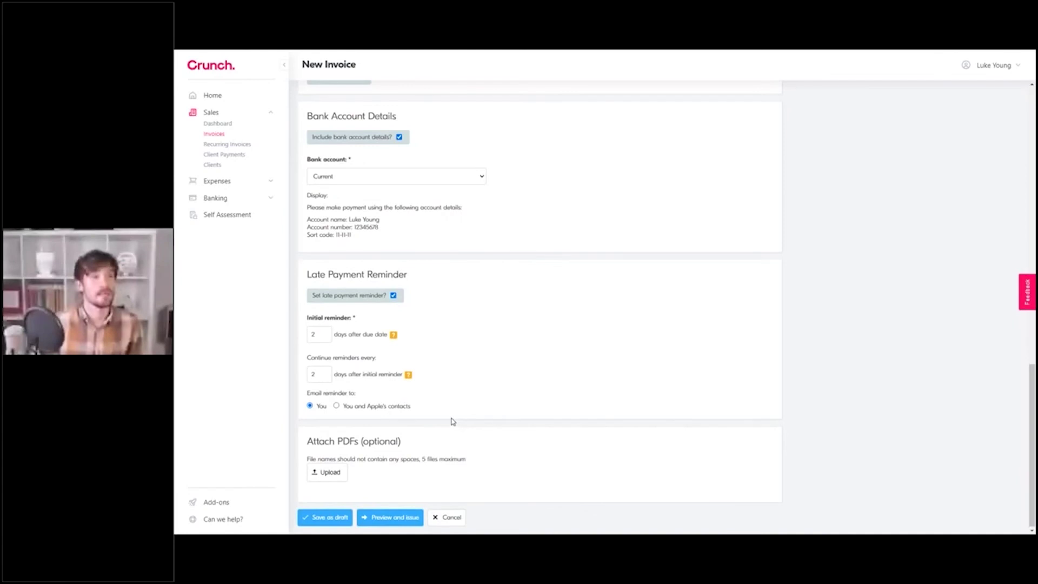
scroll(453, 421, "up", 5)
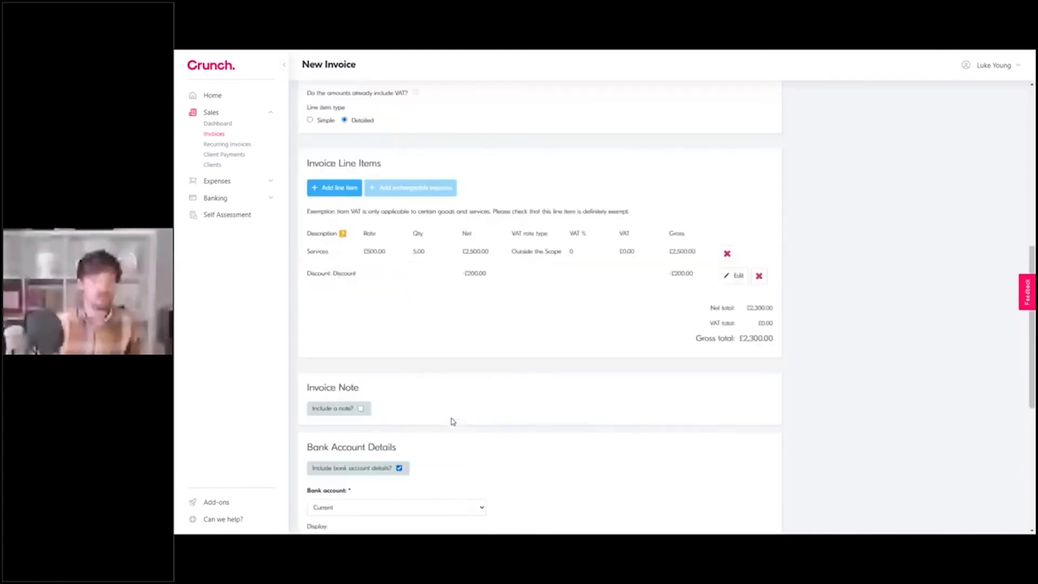
scroll(453, 421, "down", 5)
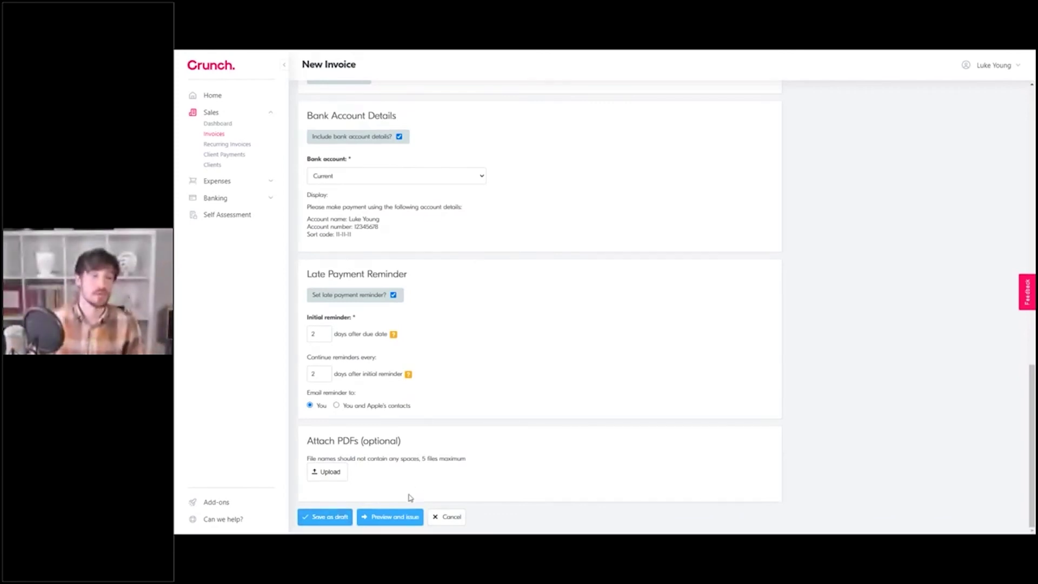
Step: Create the Apple invoice and show its £2,300.00 preview
left_click(390, 517)
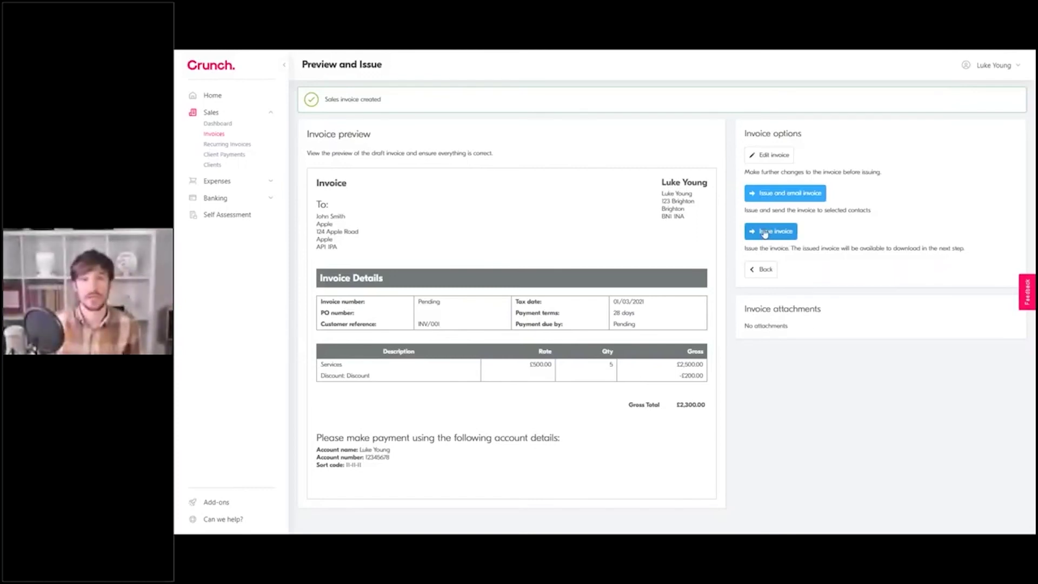
Step: Begin emailing the invoice and remove the {{invoice_number}} placeholder from the email subject
left_click(771, 195)
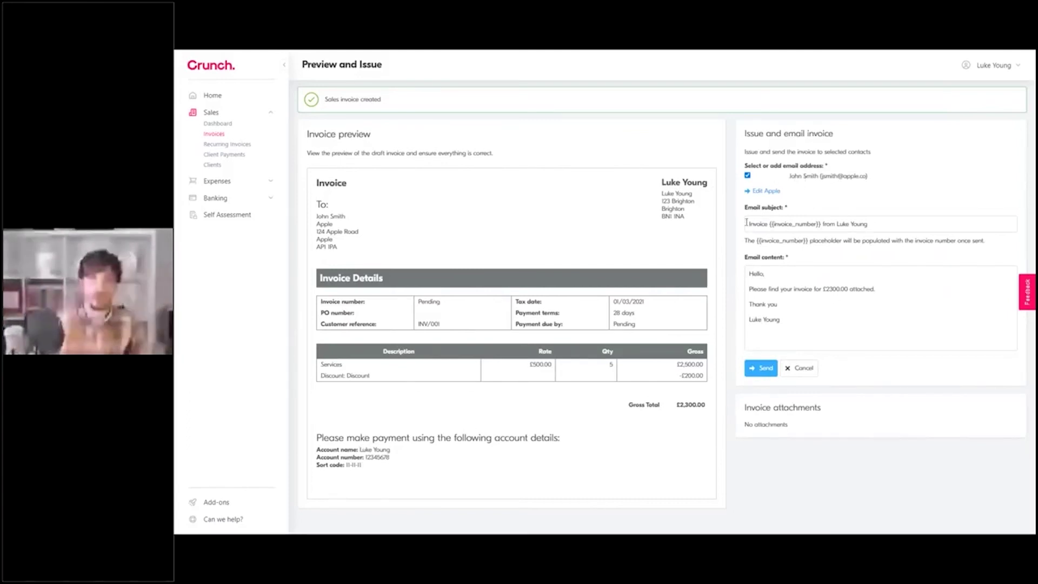
triple_click(870, 223)
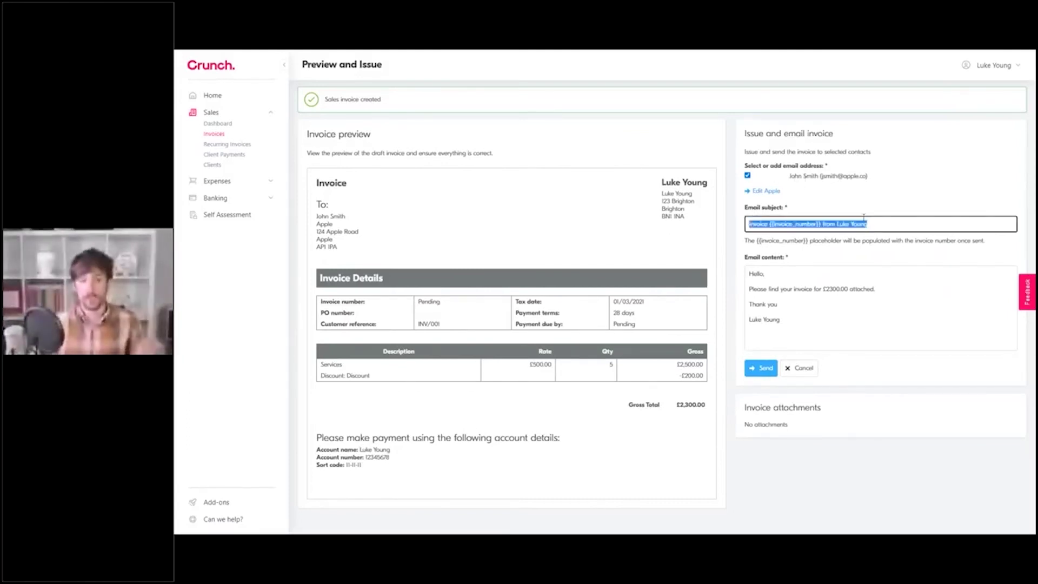
left_click(889, 222)
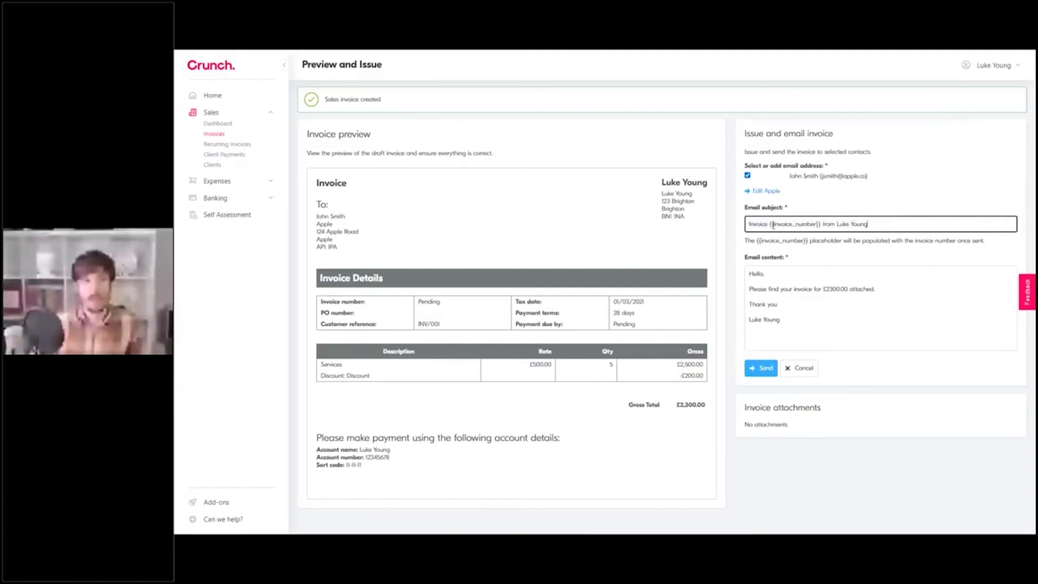
left_click_drag(770, 225, 821, 225)
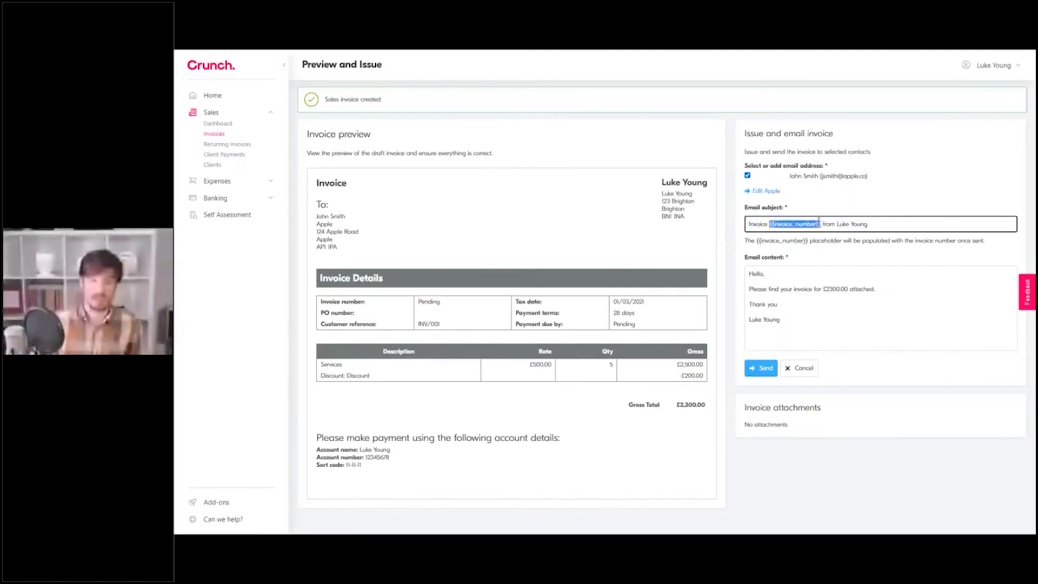
key("BackSpace")
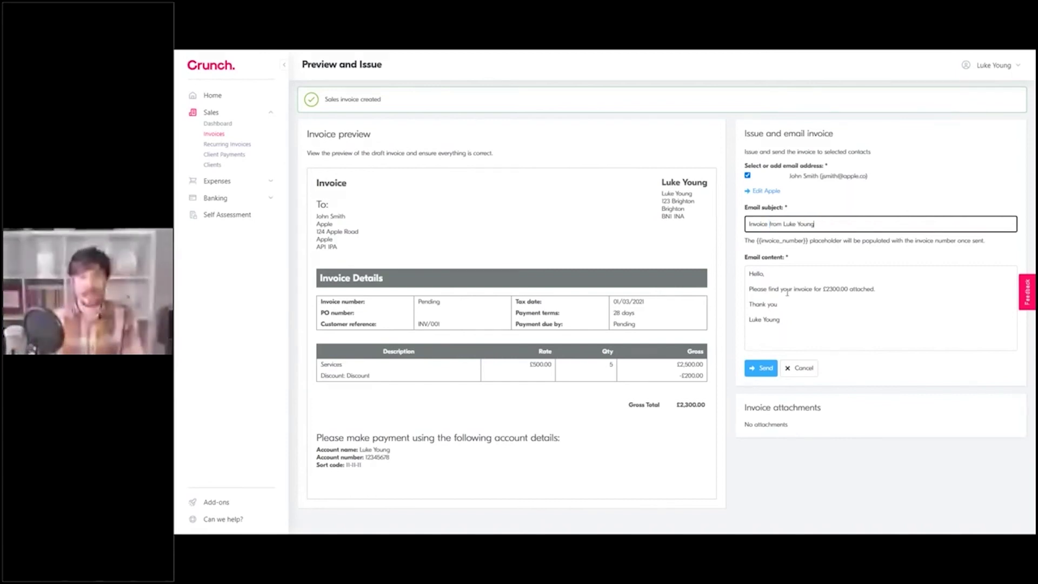
left_click(796, 327)
key("ctrl+a")
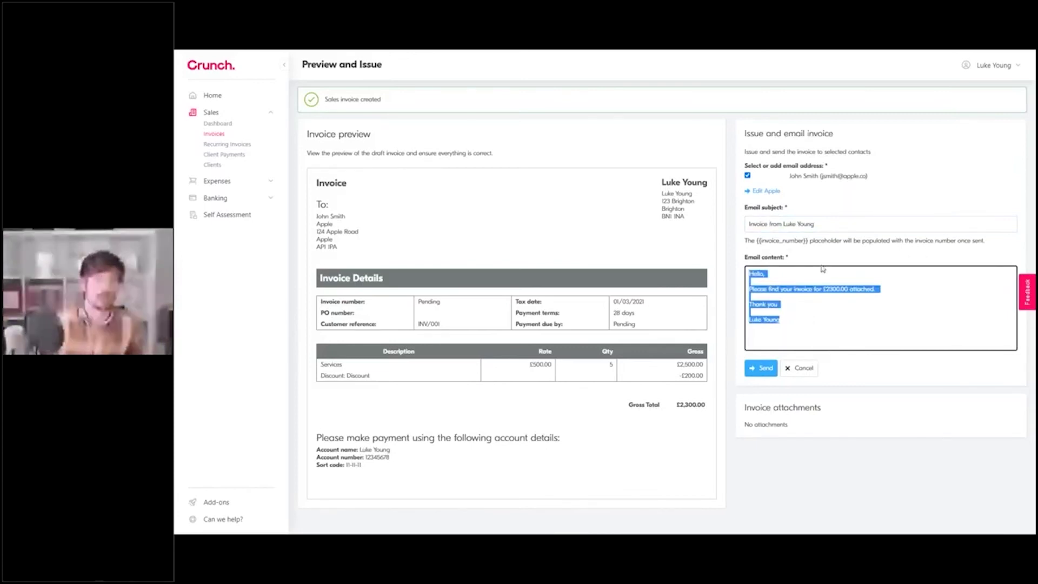
left_click(861, 340)
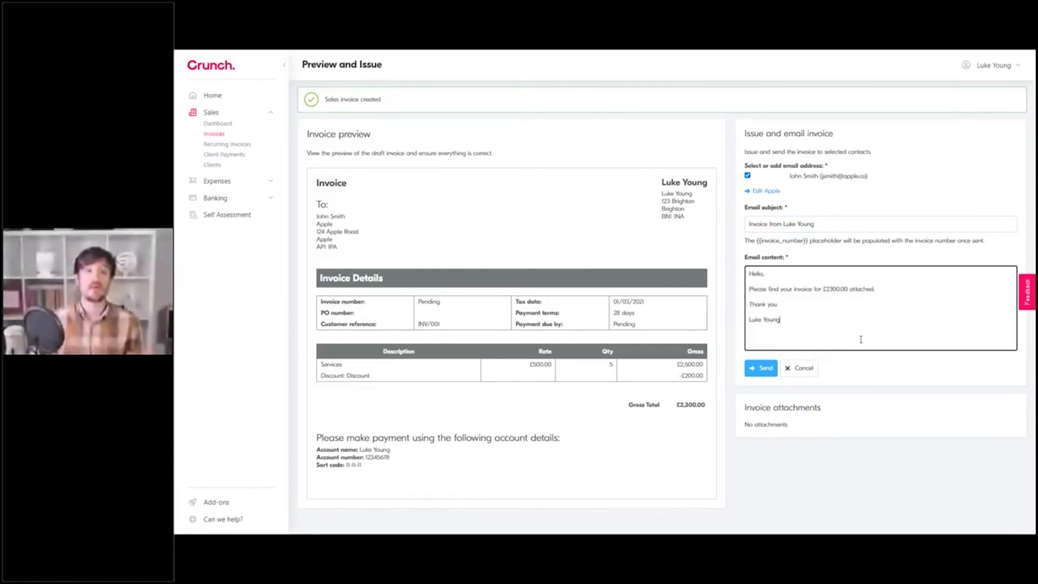
Step: Send the invoice email, issuing invoice 86745/0001 to Apple for £2,300.00
left_click(764, 369)
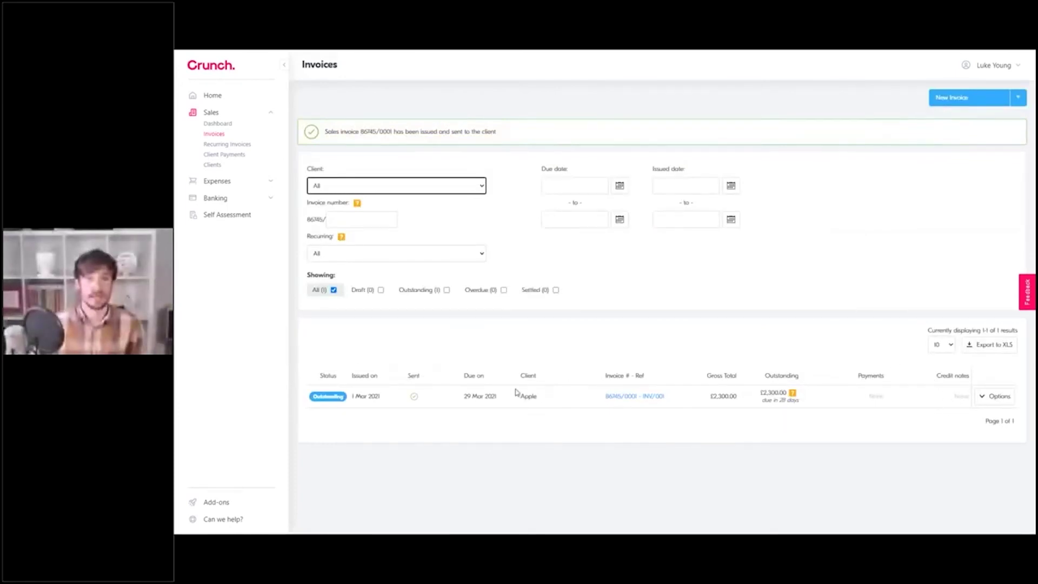
left_click(534, 353)
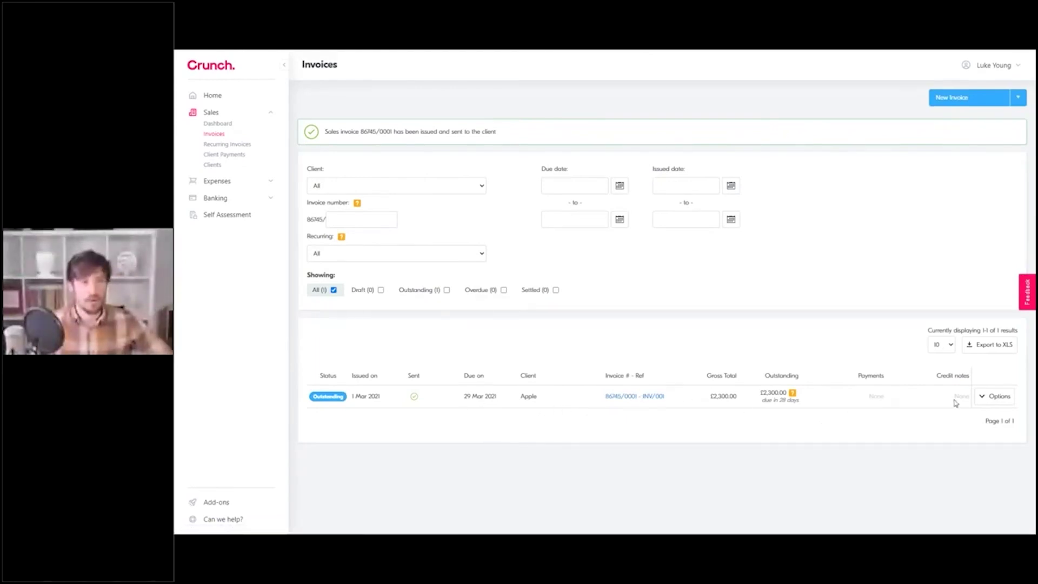
Step: Start a client payment on the Apple invoice, dated today, by transfer into business bank account
left_click(994, 396)
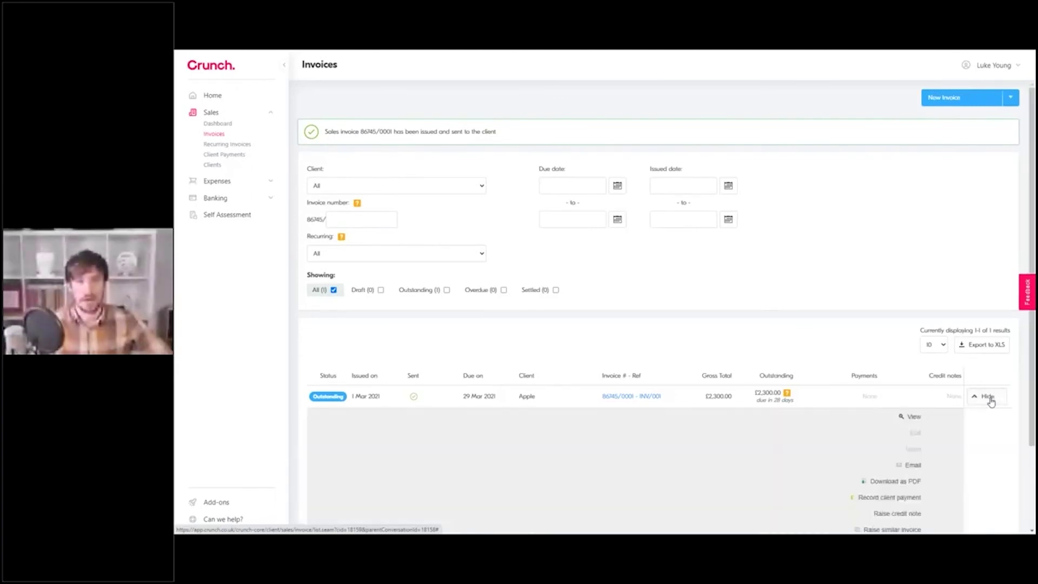
scroll(876, 412, "down", 2)
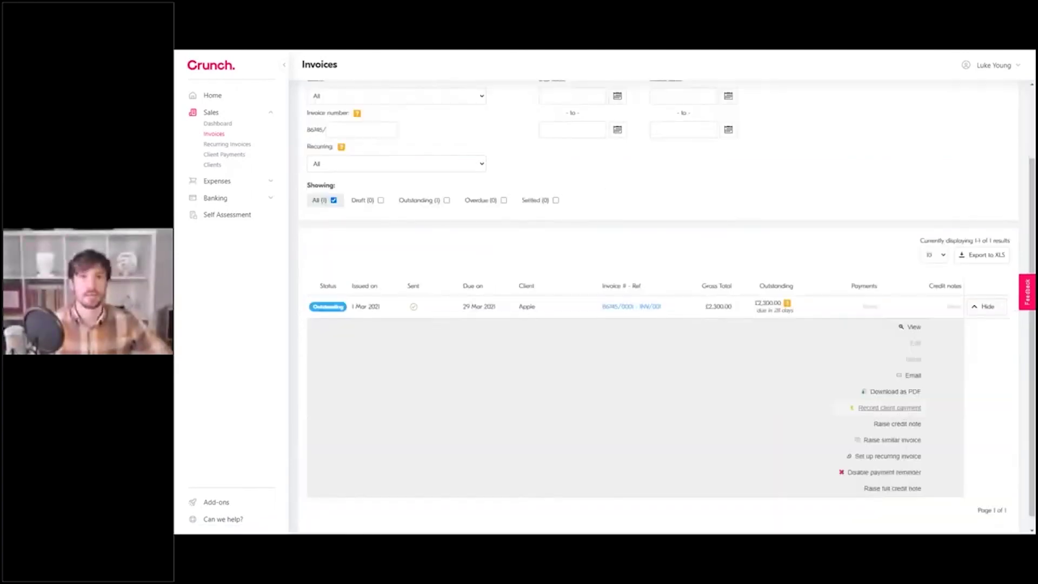
left_click(873, 408)
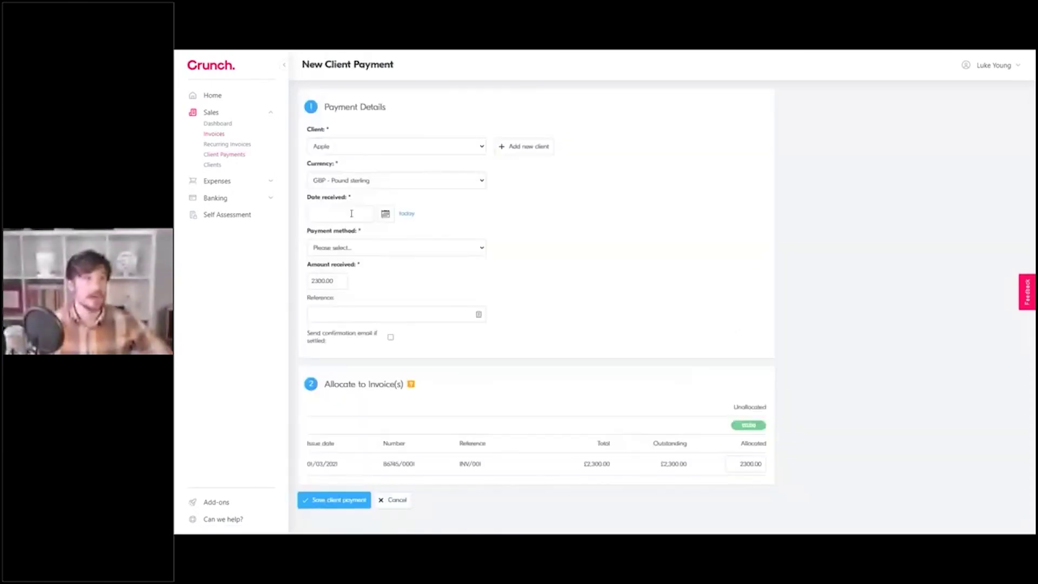
left_click(408, 214)
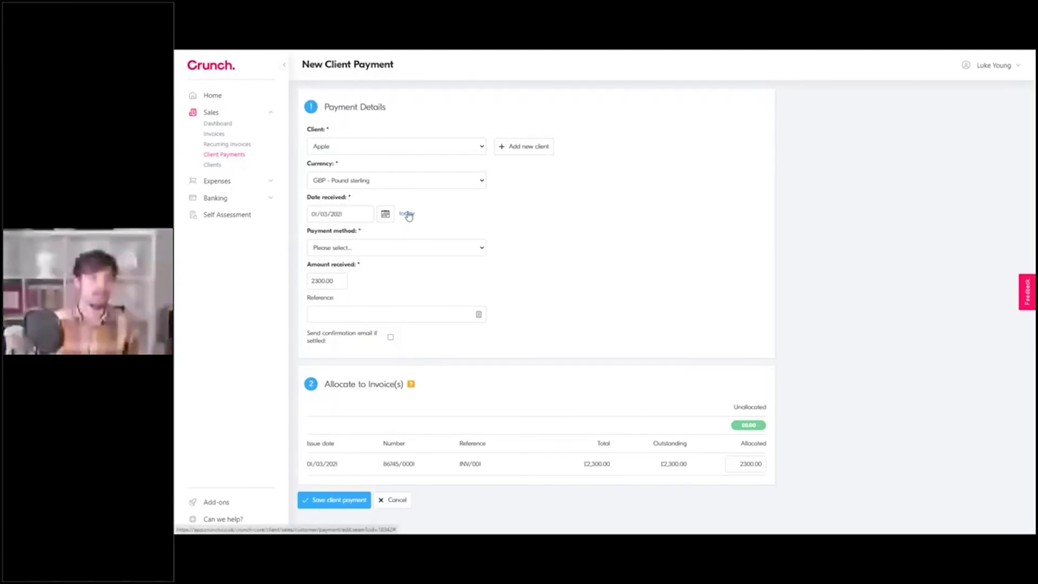
left_click(366, 250)
left_click(361, 268)
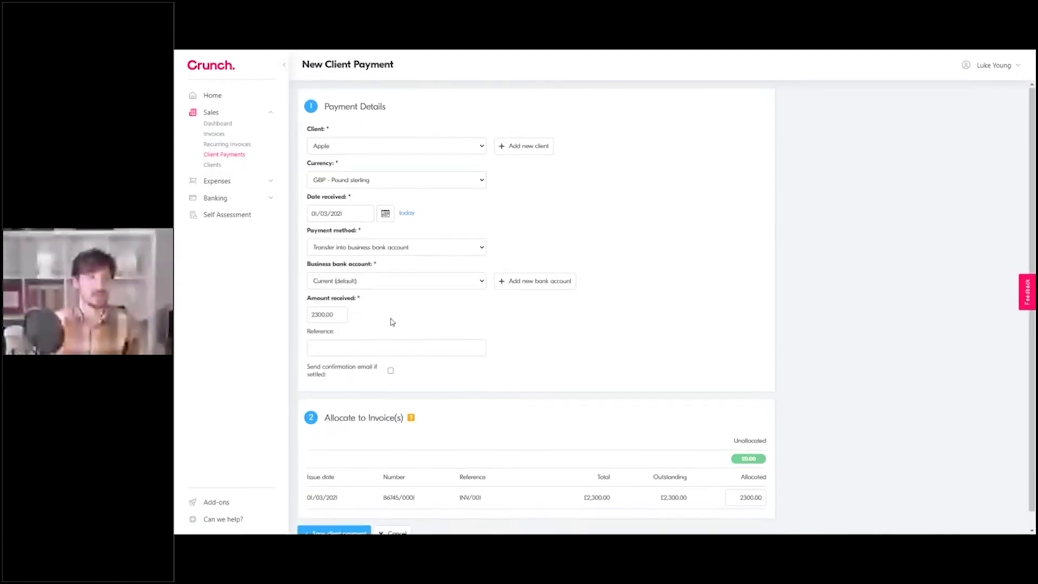
Step: Set the amount received to 2000 and allocate 2000.00 to invoice 86745/0001
scroll(392, 322, "down", 1)
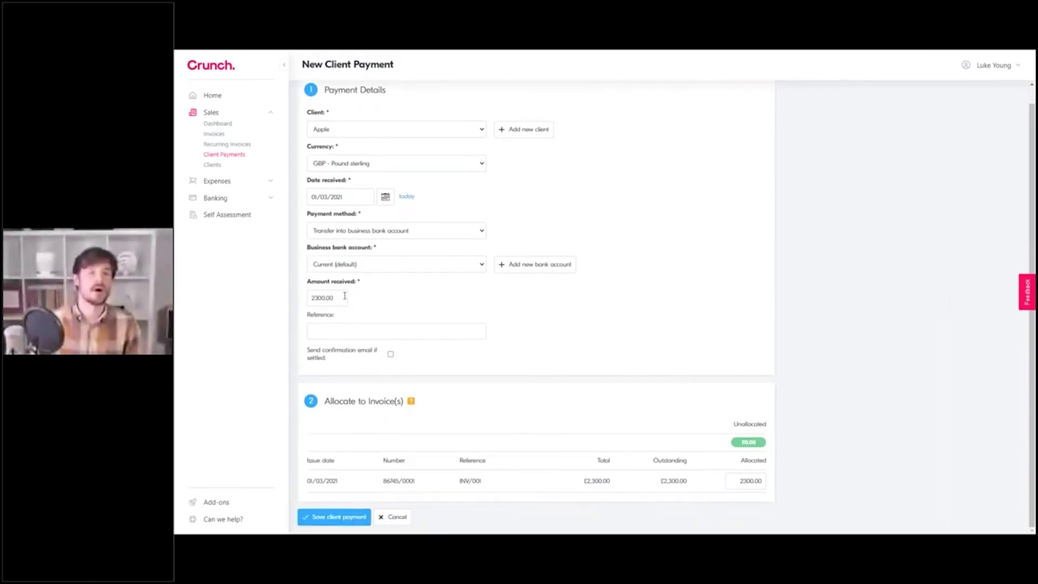
left_click_drag(344, 295, 300, 300)
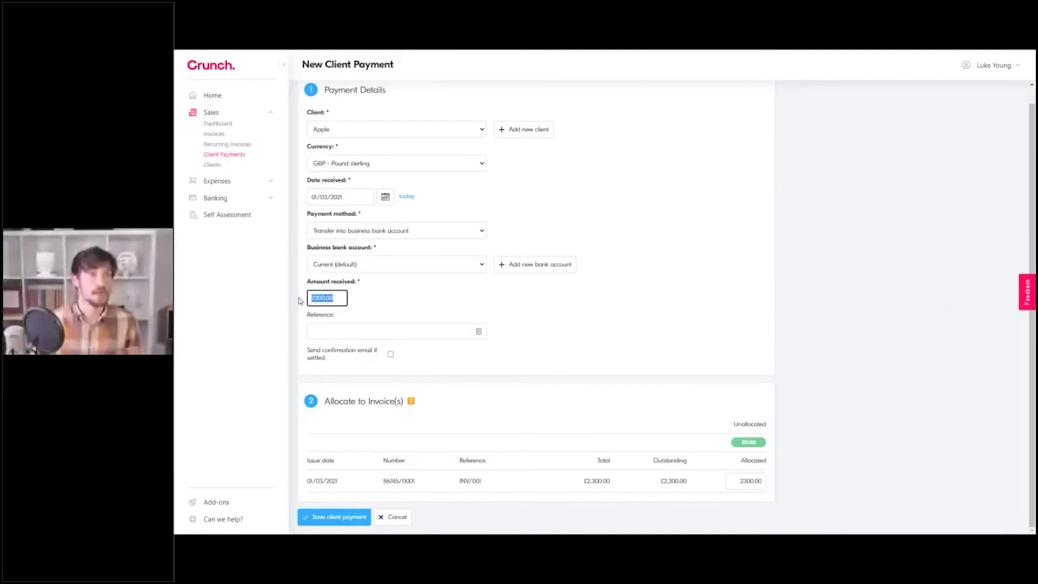
type("2000")
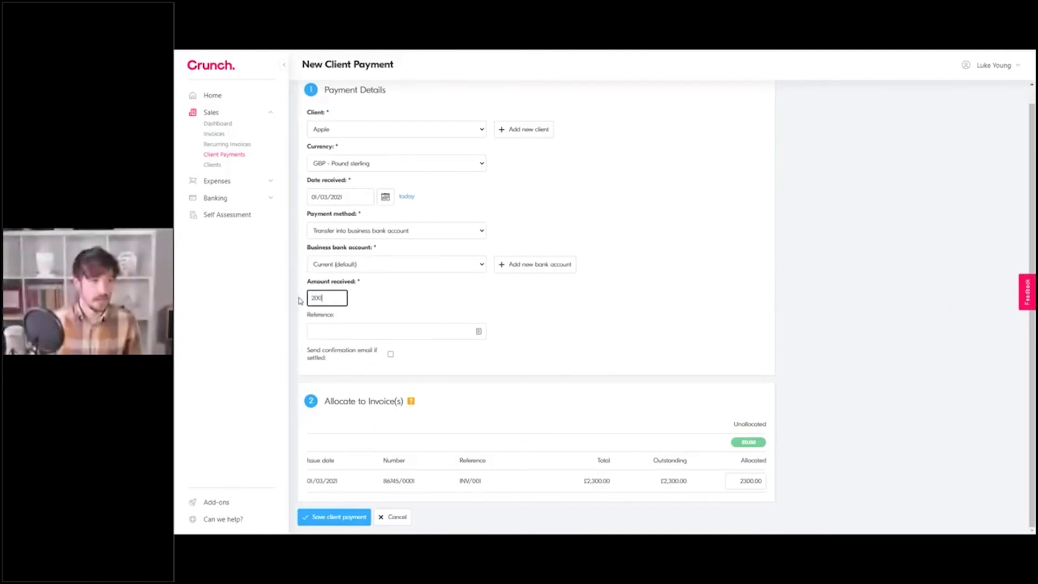
left_click(383, 292)
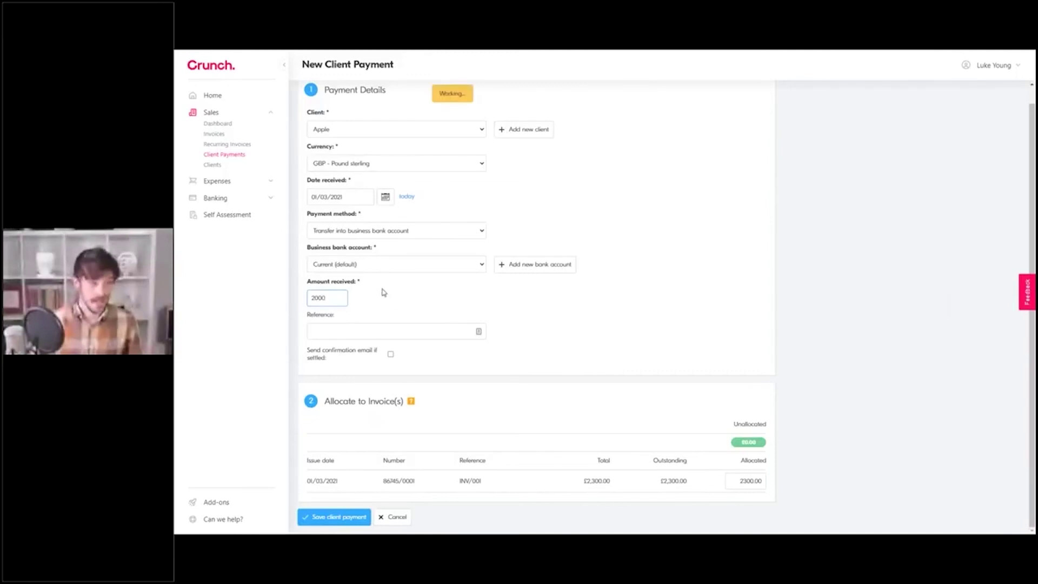
left_click_drag(736, 481, 766, 481)
type("200")
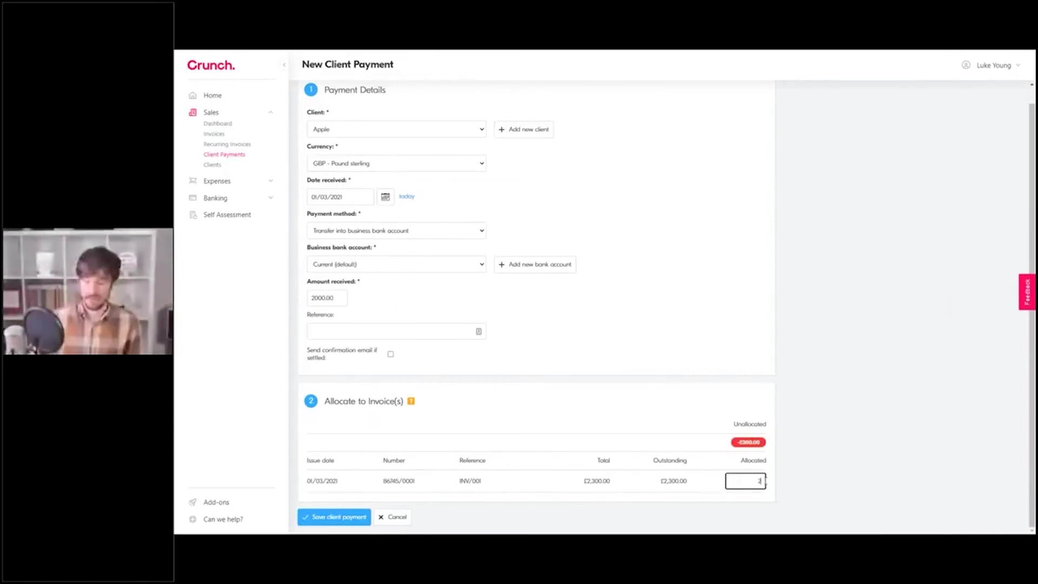
left_click(808, 473)
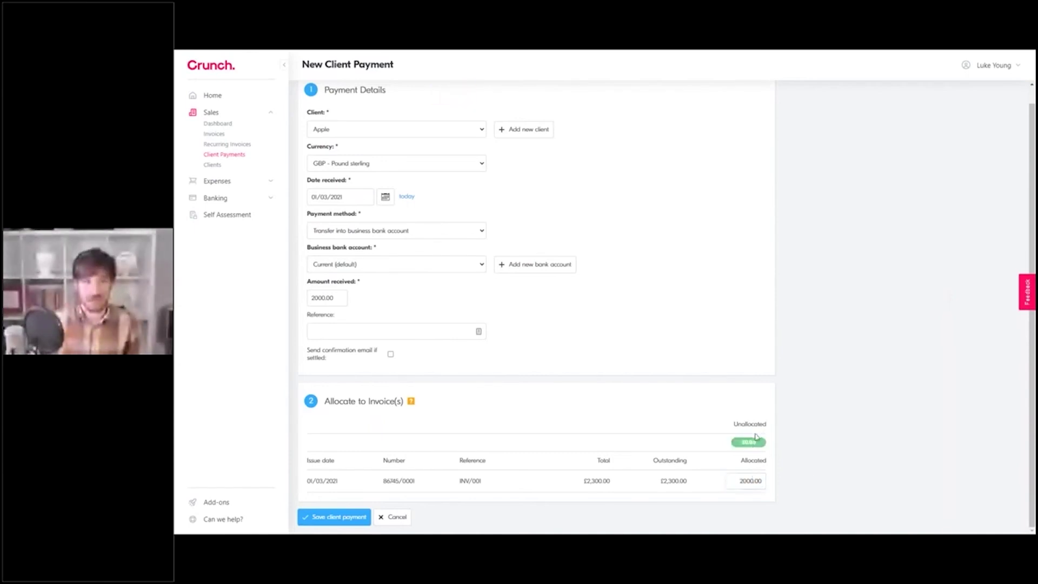
Step: Save the £2,000.00 client payment from Apple
left_click(321, 517)
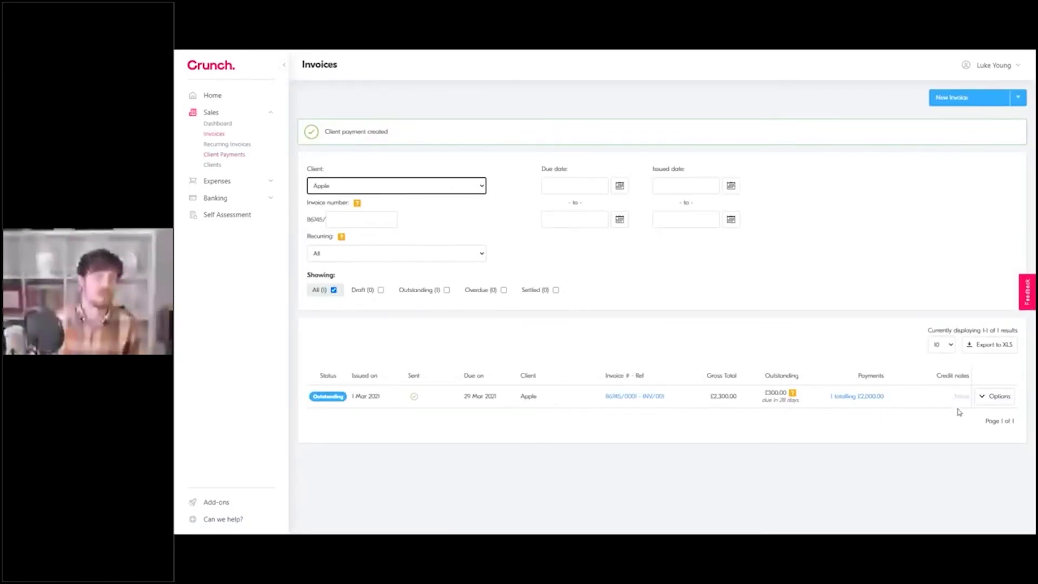
left_click(992, 399)
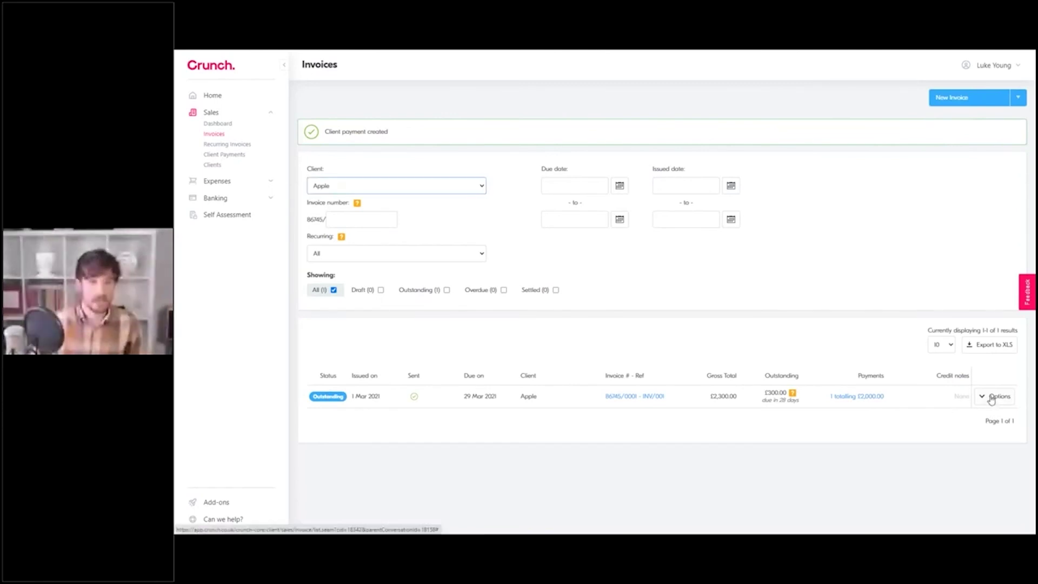
left_click(991, 399)
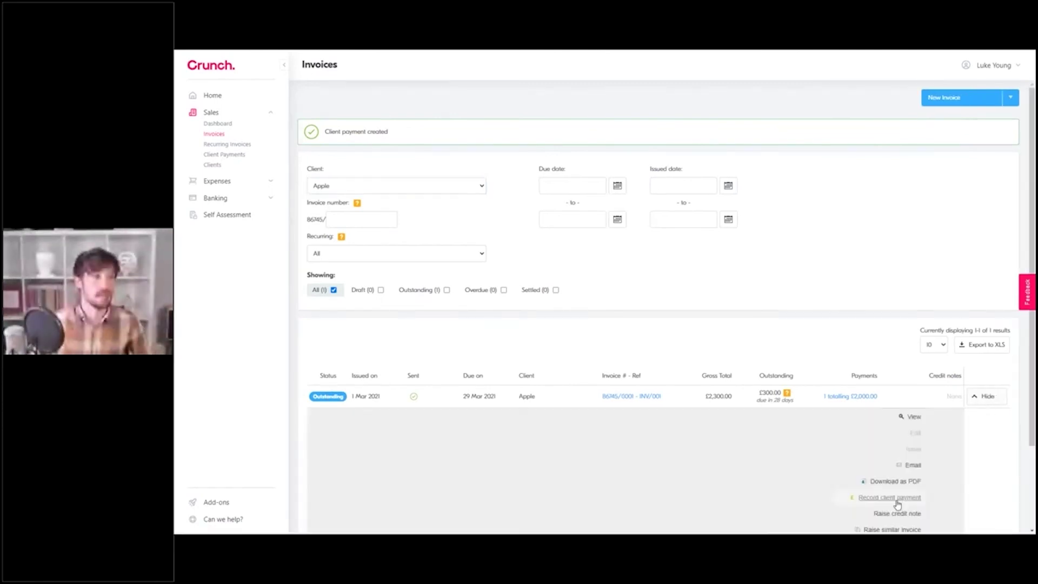
Step: Record a second 300.00 payment today by transfer into the business bank account
left_click(897, 501)
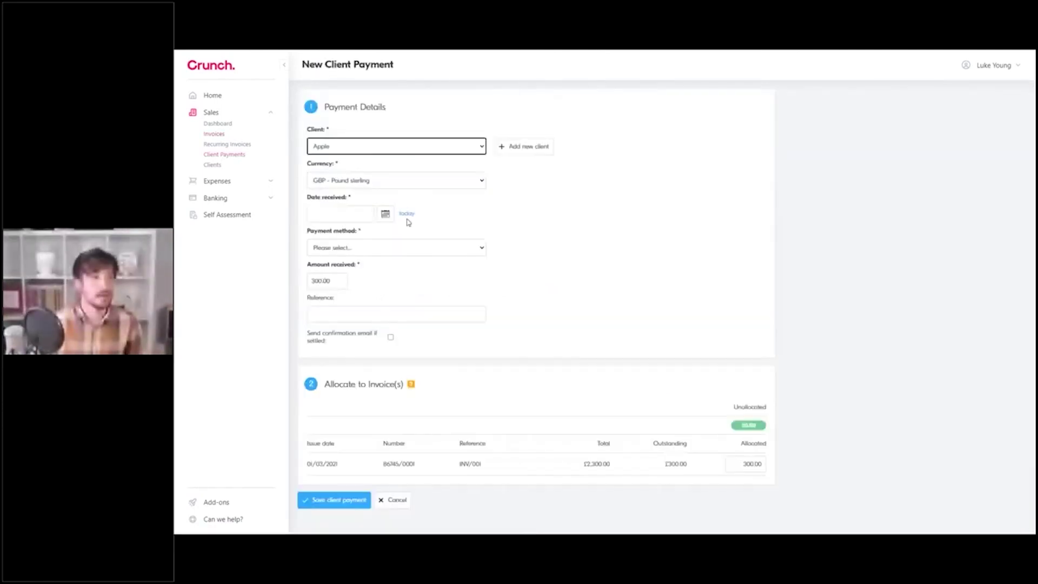
left_click(406, 214)
left_click(373, 247)
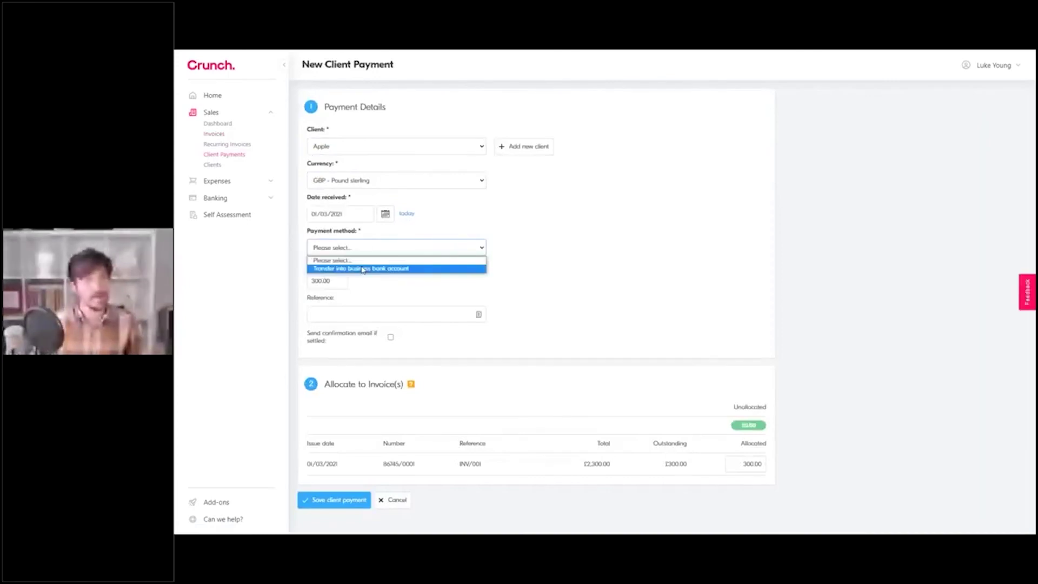
left_click(362, 269)
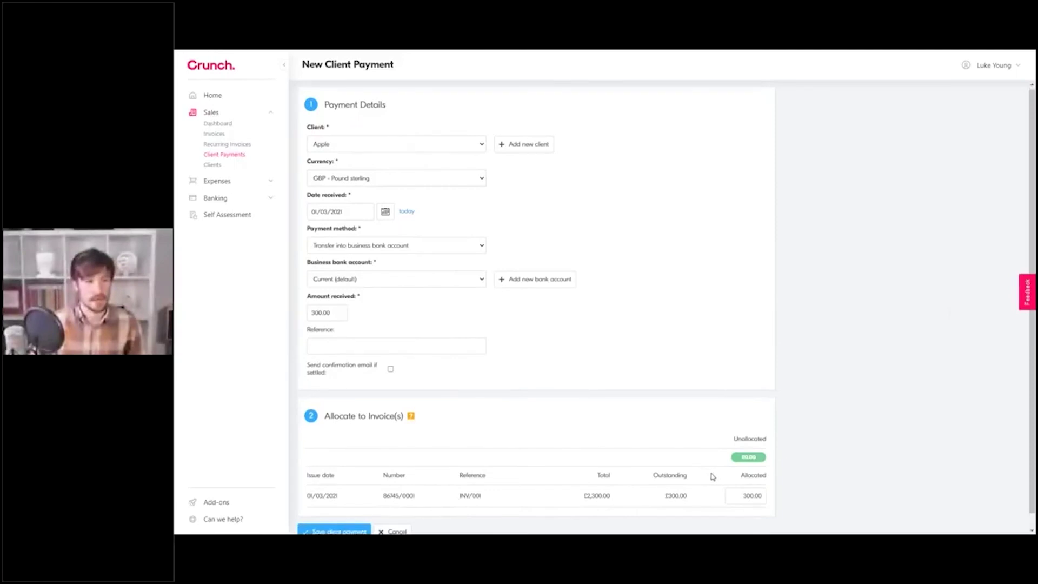
scroll(482, 494, "down", 1)
left_click(338, 517)
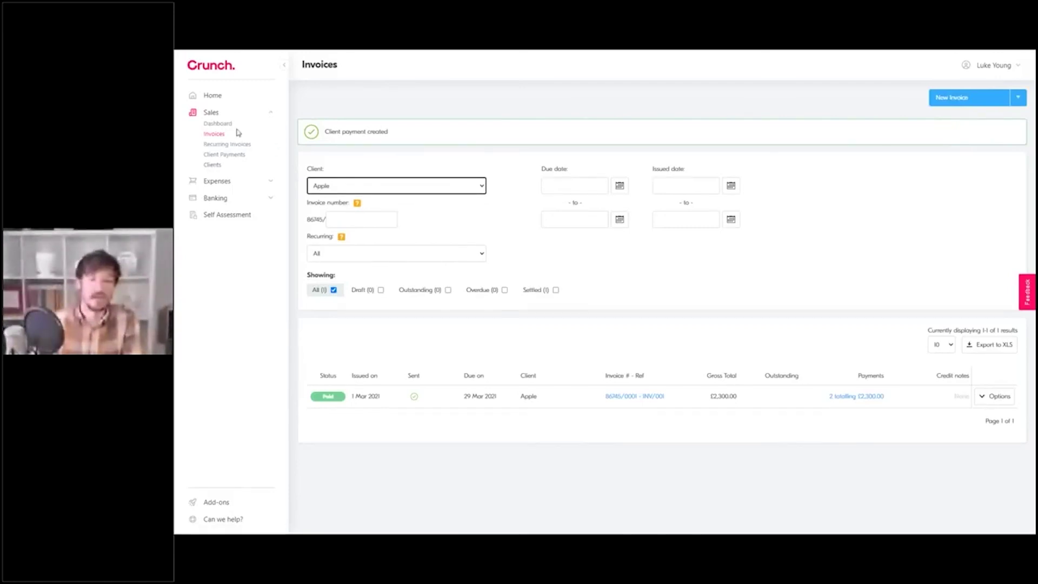
left_click(271, 116)
left_click(271, 147)
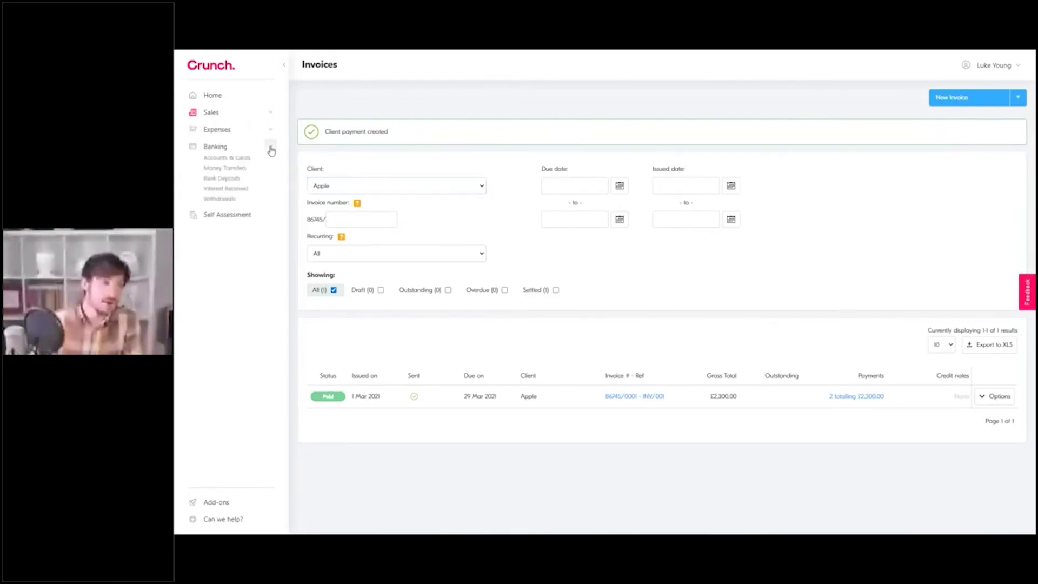
left_click(271, 147)
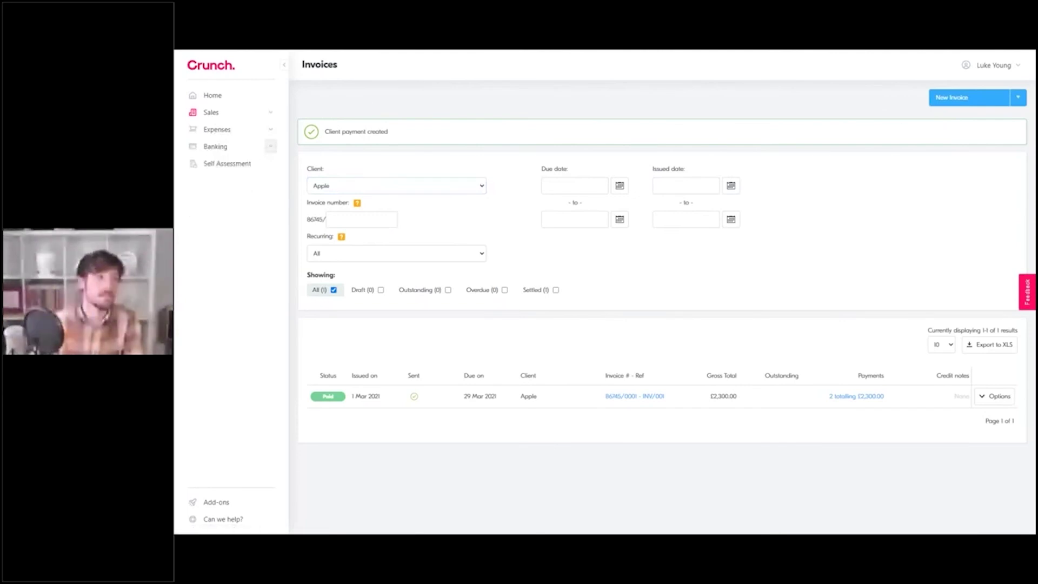
left_click(272, 115)
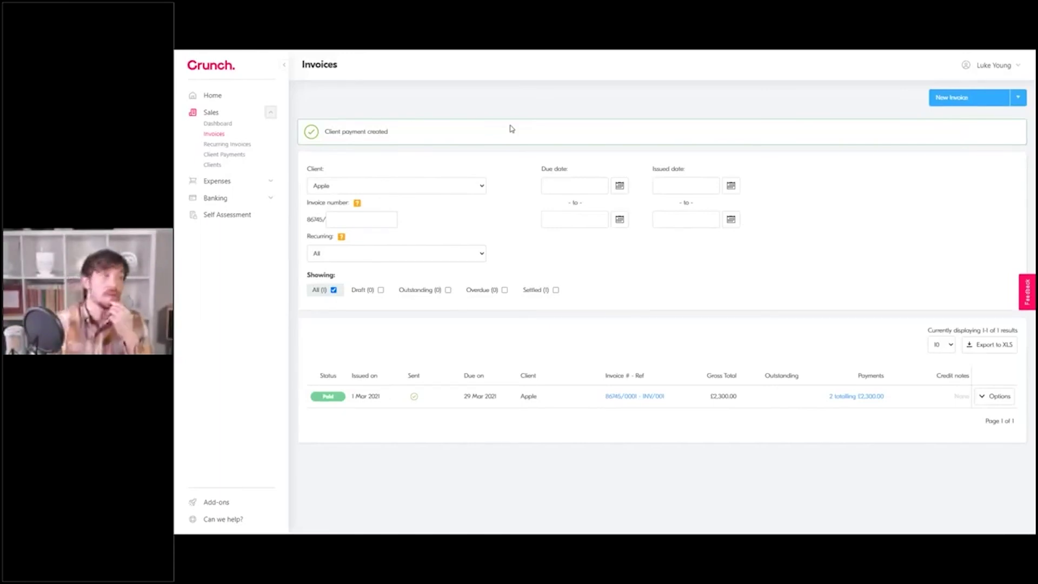
left_click(211, 136)
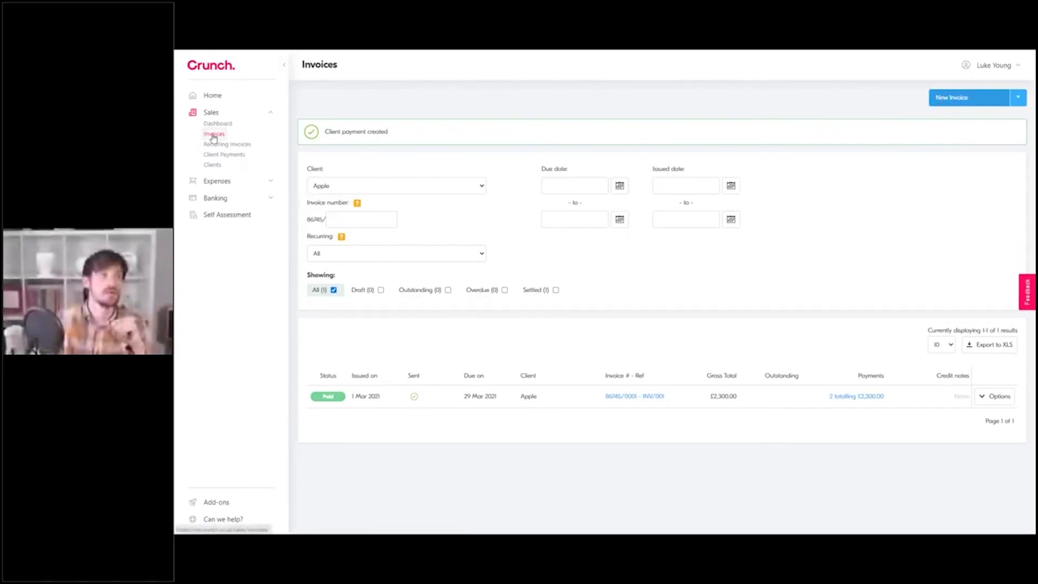
Step: Go to Client Payments and start a blank new client payment in GBP
left_click(227, 156)
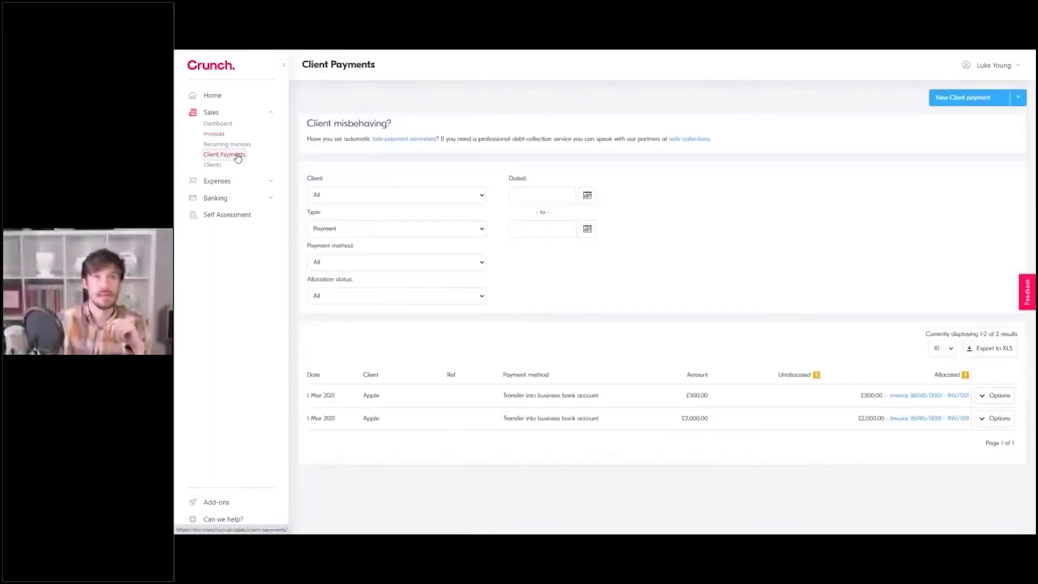
left_click(946, 100)
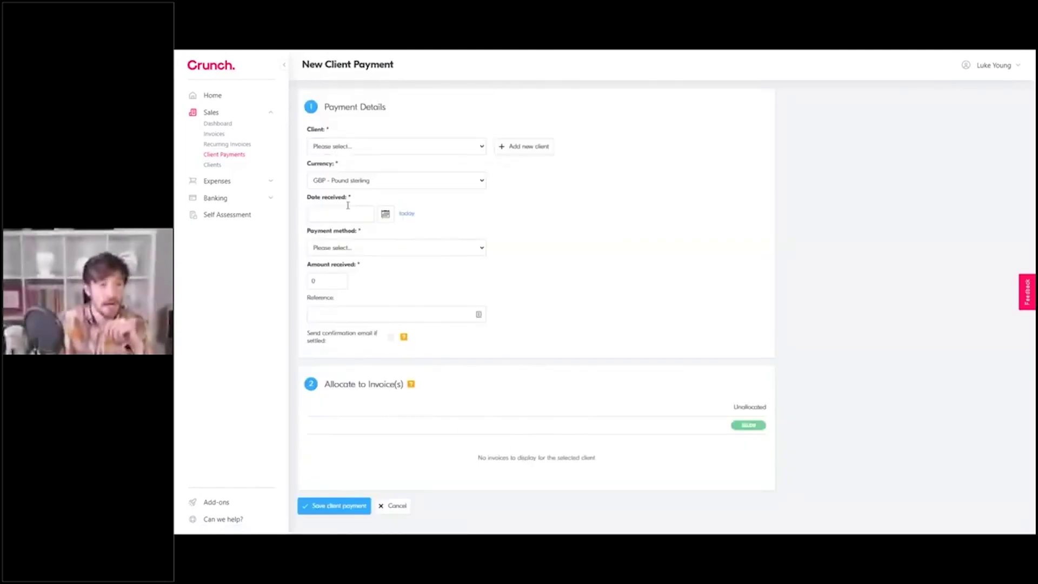
Step: Choose Apple as the paying client, replacing the initial E-Crunch Ltd pick
left_click(345, 152)
left_click(335, 174)
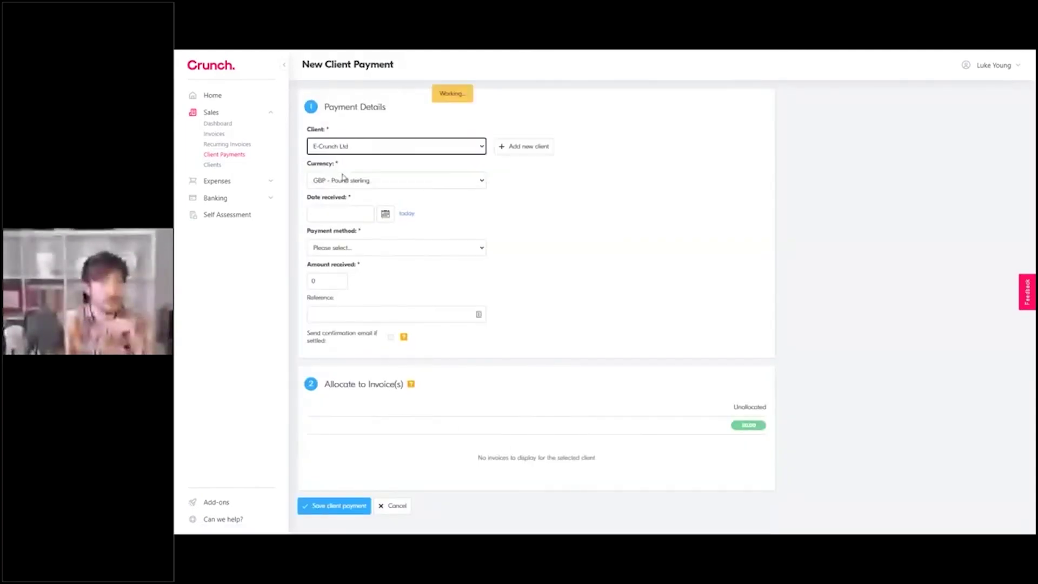
left_click(361, 146)
left_click(348, 167)
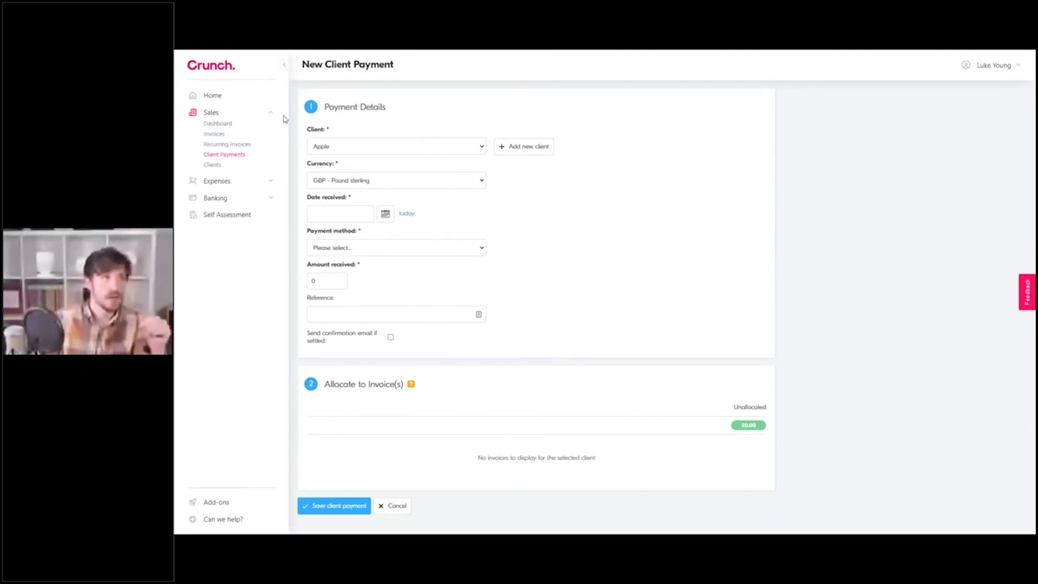
left_click(320, 146)
left_click(319, 146)
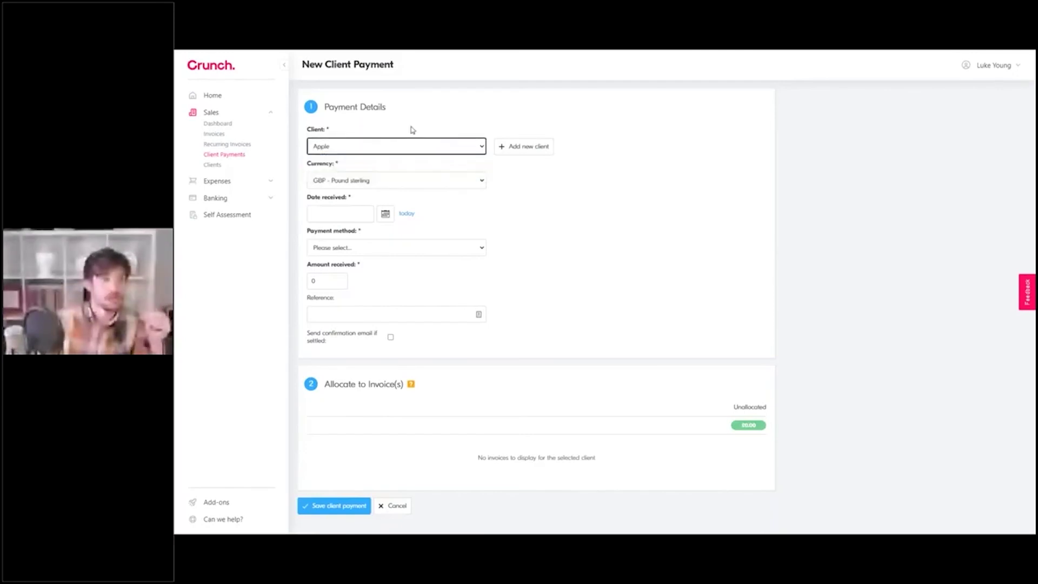
Step: Date the payment today by transfer into the Current business bank account
left_click(406, 215)
left_click(348, 248)
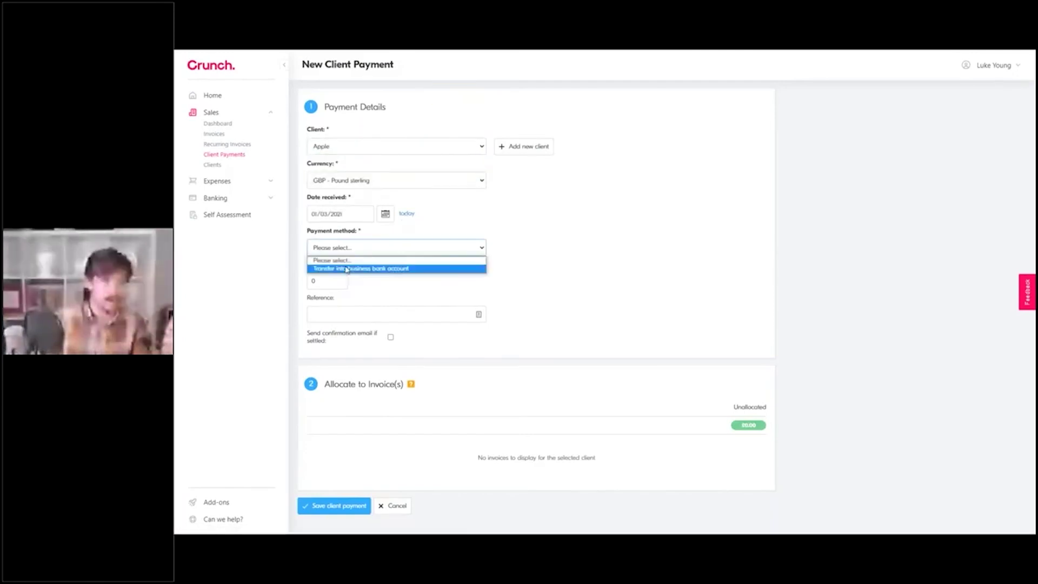
left_click(346, 270)
left_click(321, 283)
left_click(322, 283)
Step: Enter 10000 as the amount received, then return to the Client Payments list
left_click_drag(320, 315, 296, 319)
type("10000")
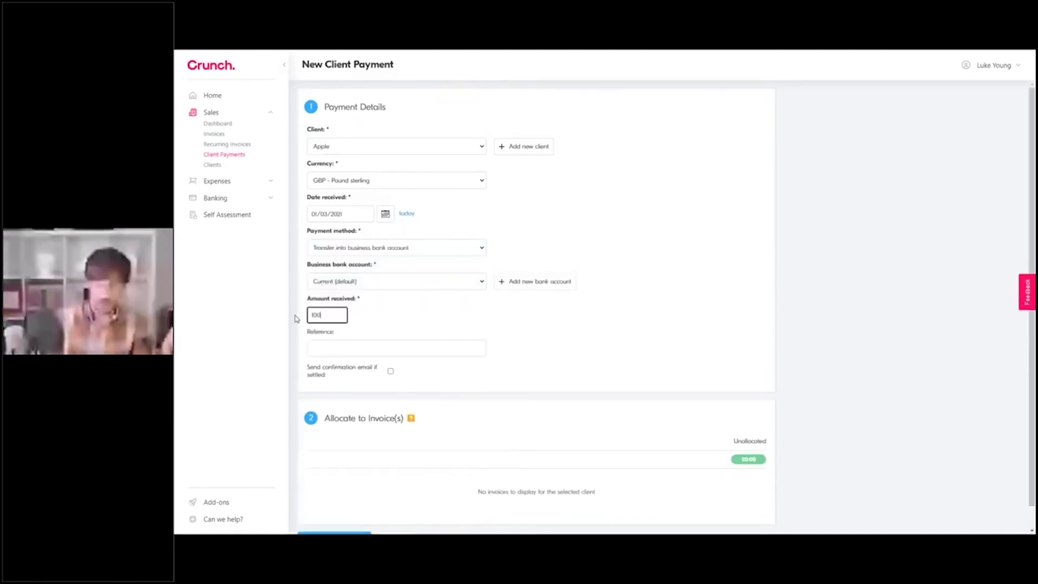
left_click(420, 327)
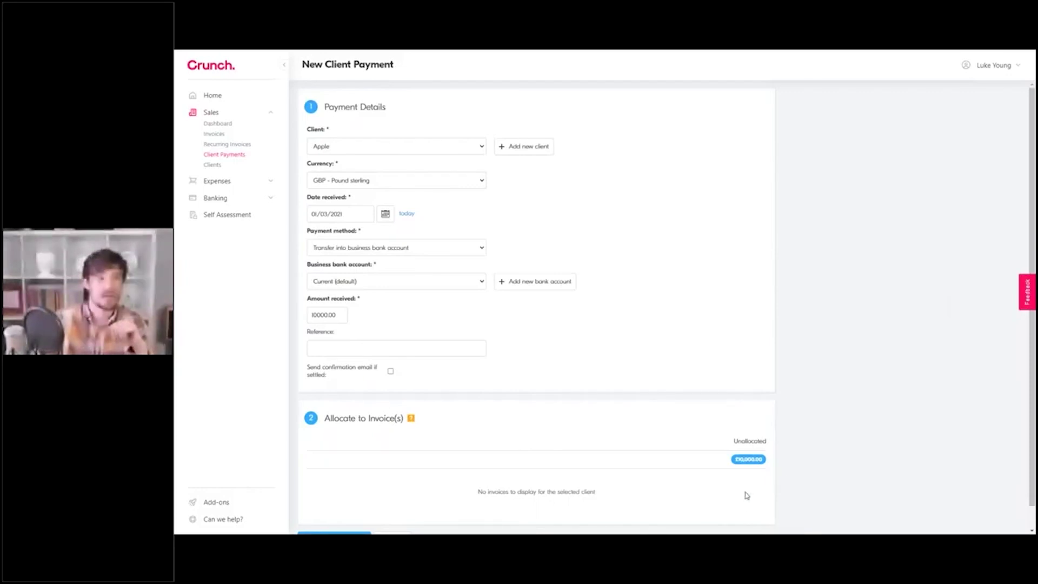
scroll(696, 444, "down", 1)
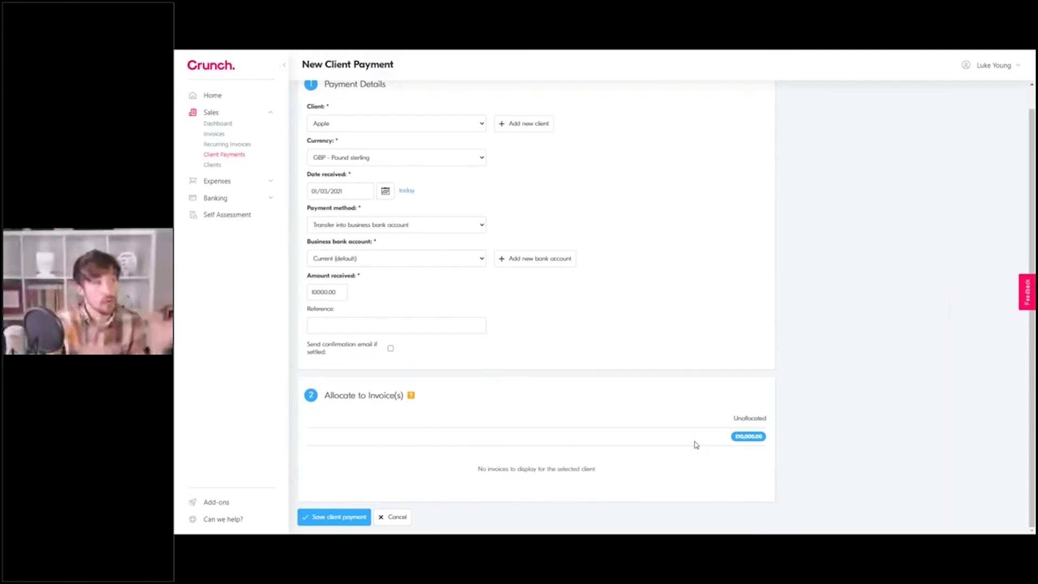
left_click(231, 155)
Step: Collapse Sales and open Banking's Accounts & Cards, showing the Current account and Mastercard at £0.00
left_click(273, 114)
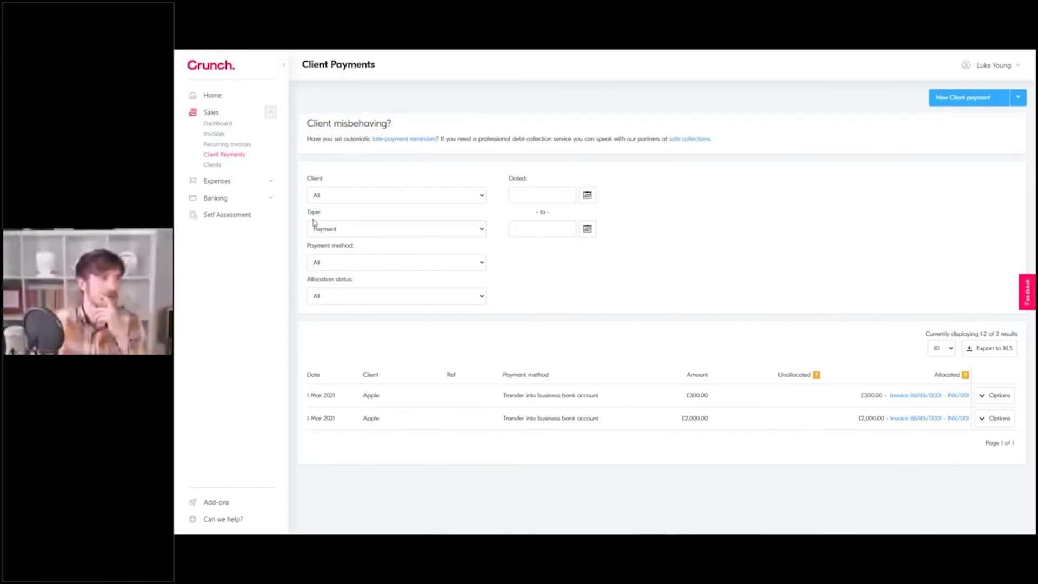
left_click(271, 198)
left_click(218, 198)
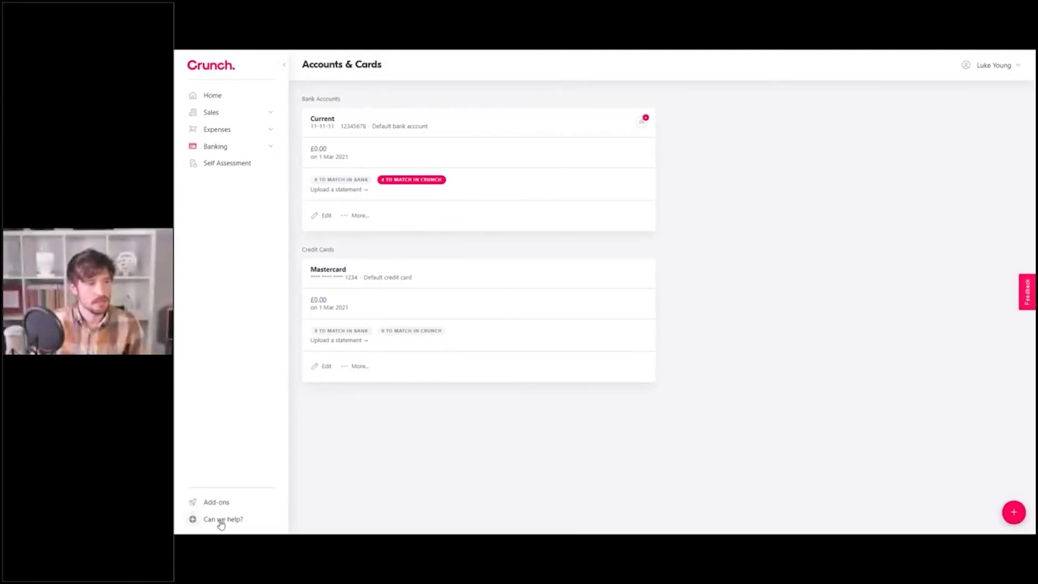
Step: Open 'Can we help?', search 'expense', clear it and browse the suggested articles
left_click(222, 520)
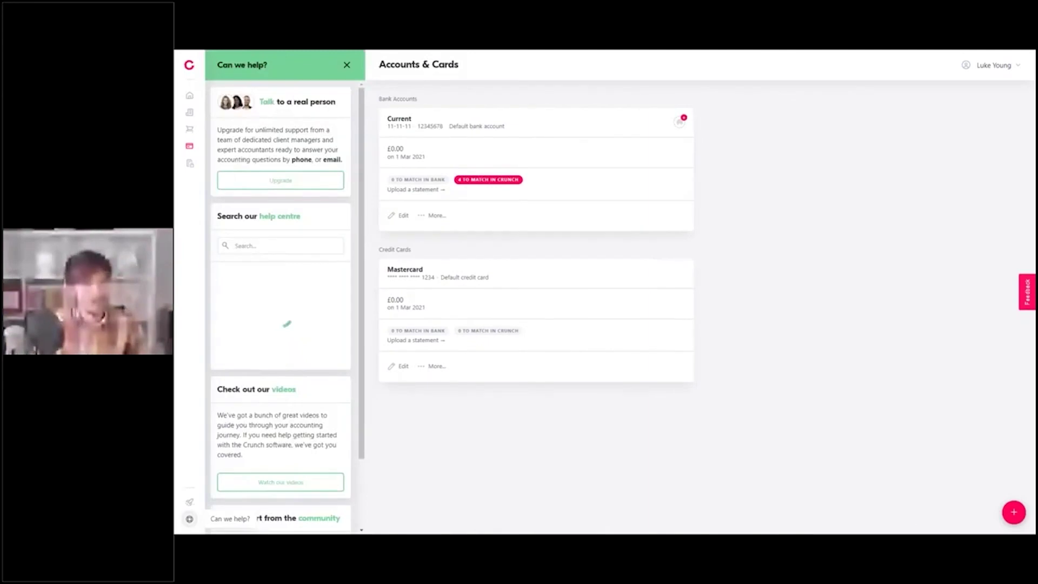
left_click(298, 248)
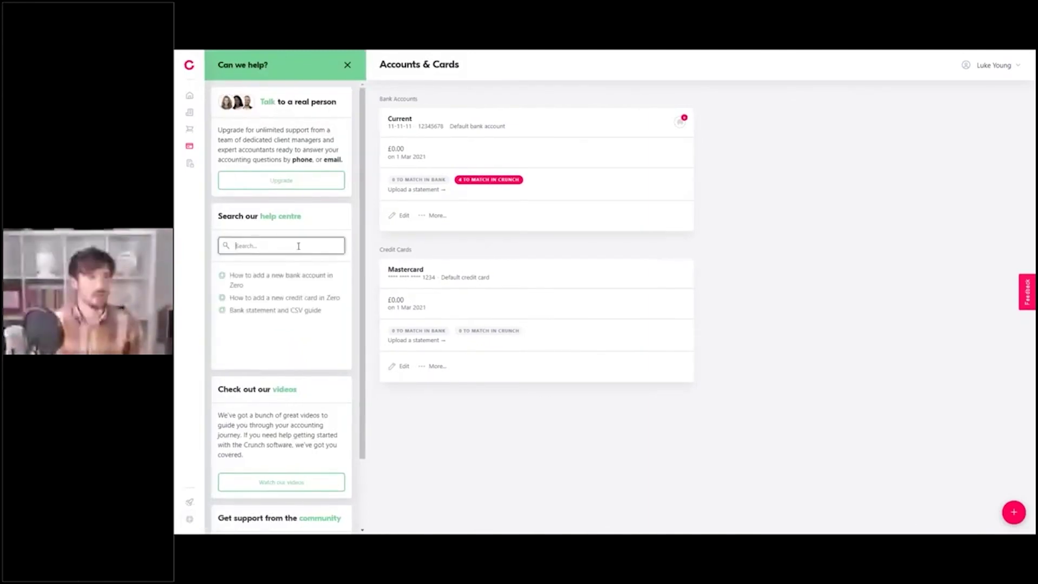
type("expense")
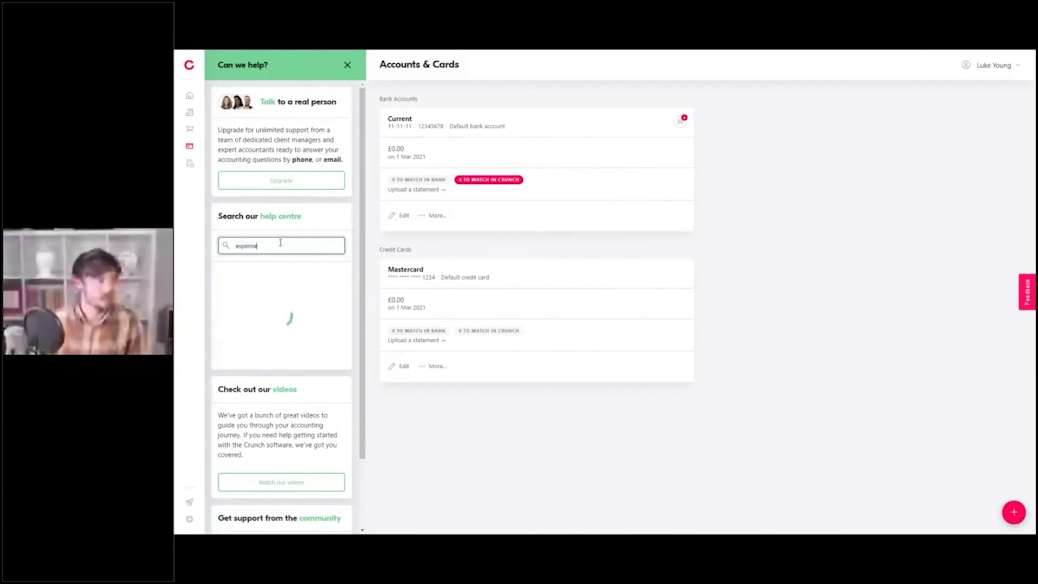
key("BackSpace")
key("BackSpace")
key("BackSpace")
key("BackSpace")
key("BackSpace")
key("BackSpace")
key("BackSpace")
scroll(281, 322, "down", 1)
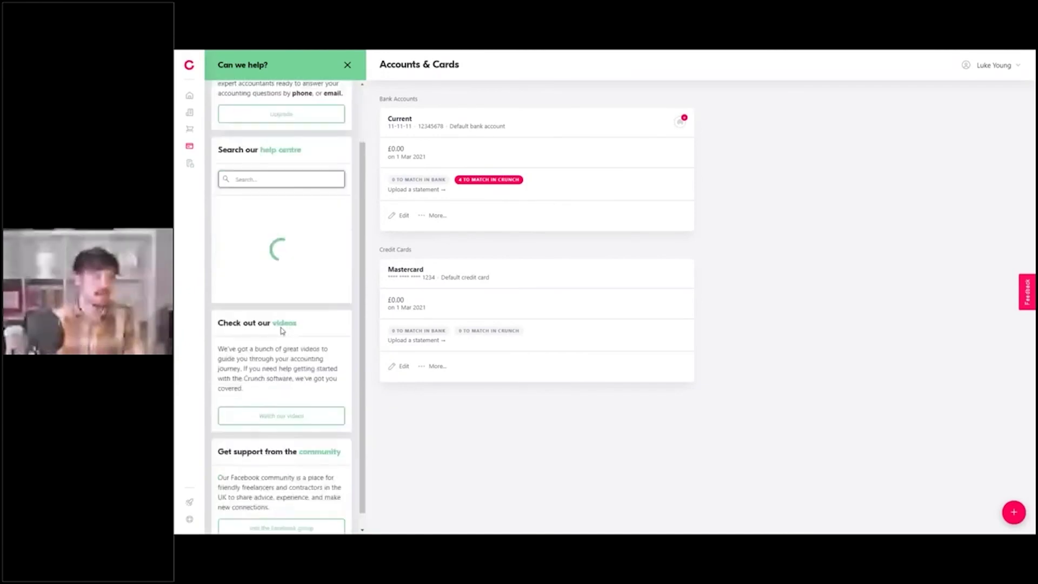
scroll(280, 330, "down", 1)
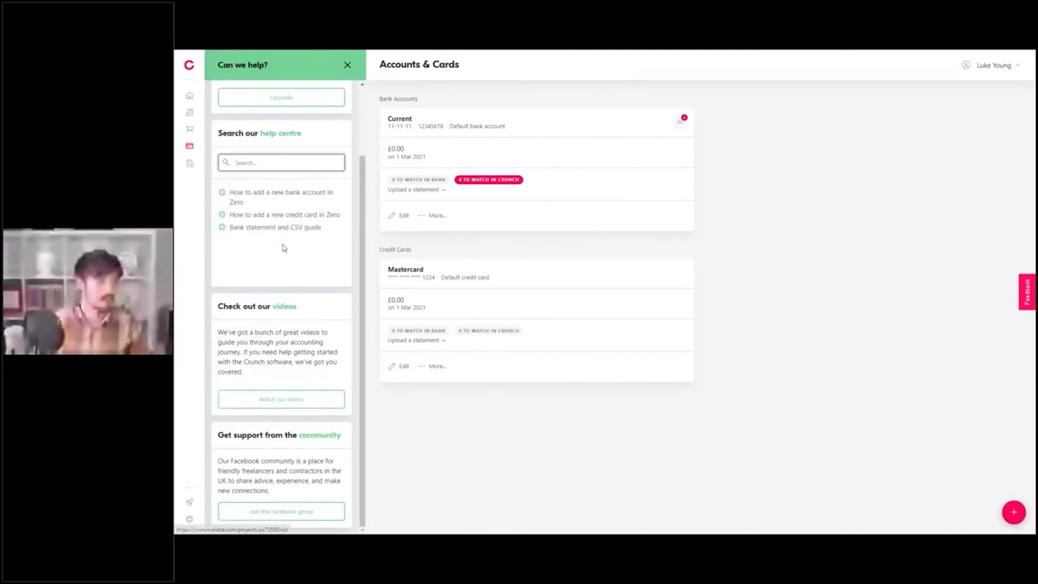
Step: Open a suggested help article, then go back to the Bank statement and CSV guide
left_click(273, 228)
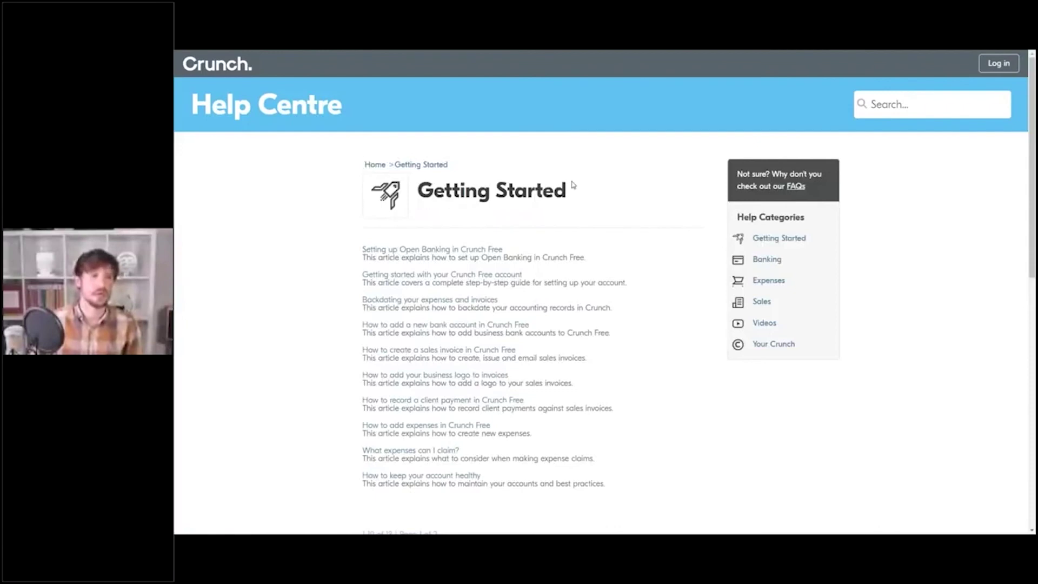
mouse_move(594, 53)
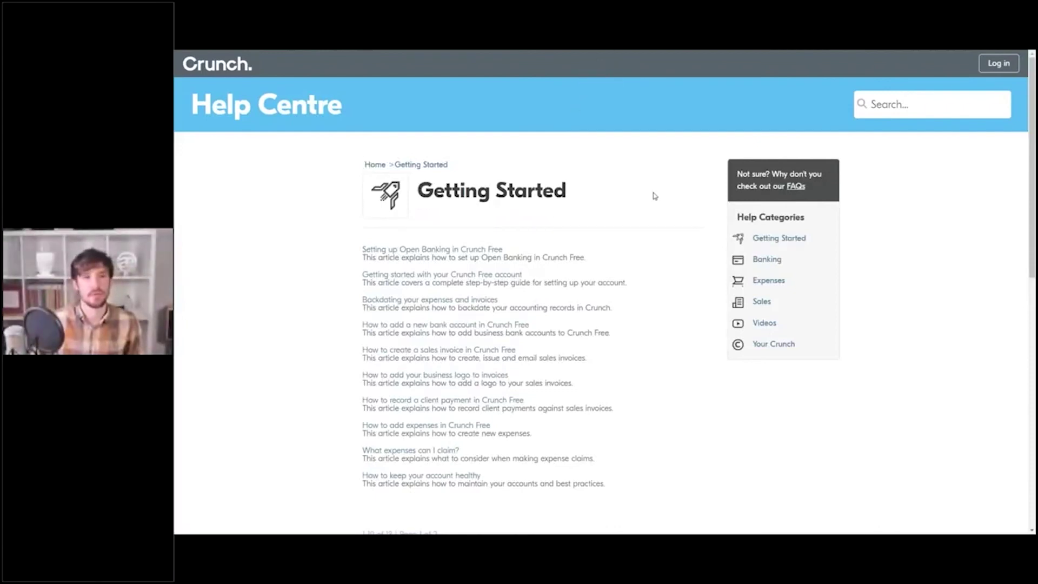
right_click(659, 174)
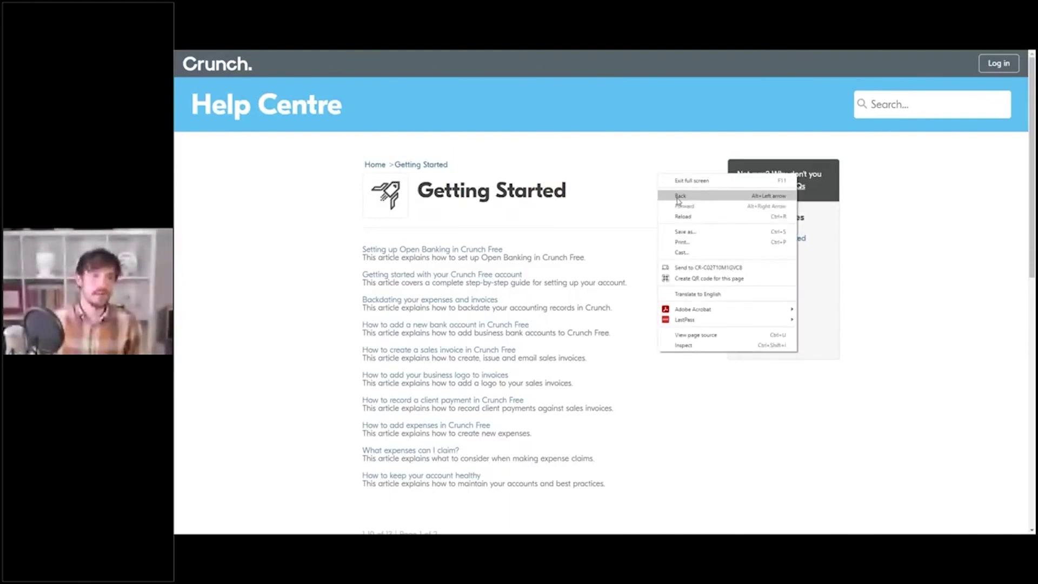
left_click(678, 201)
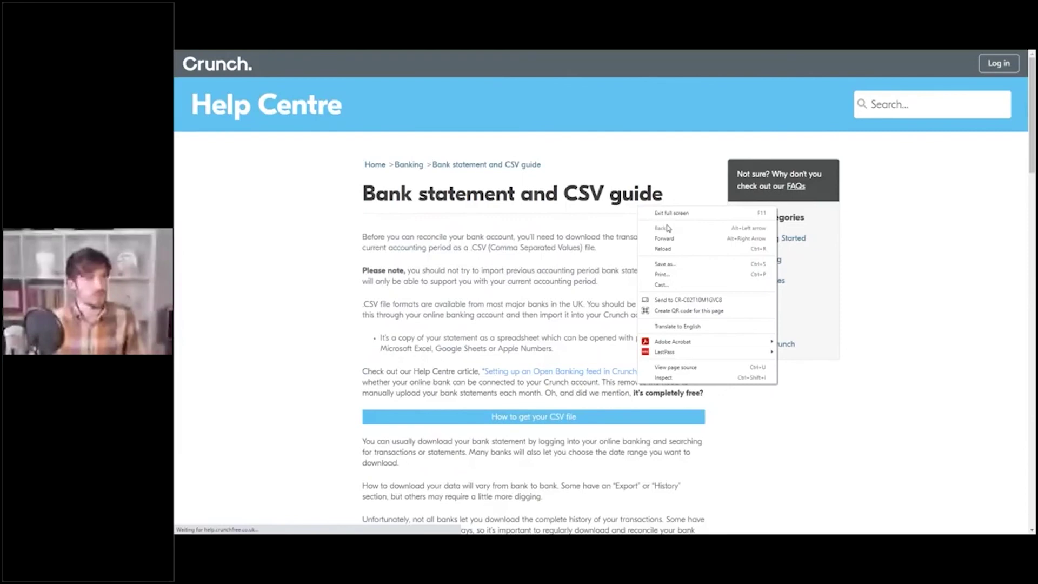
left_click(616, 118)
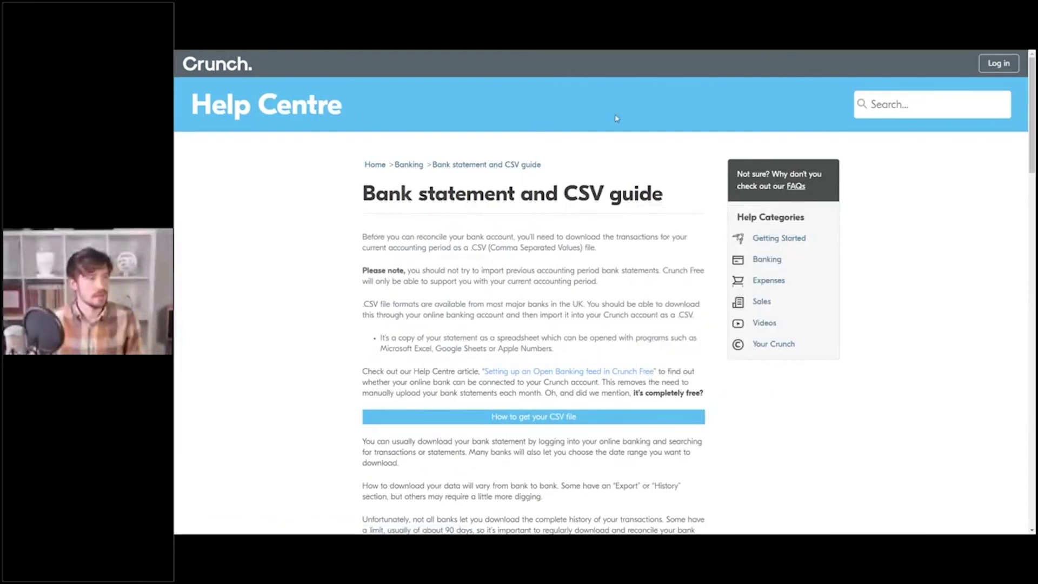
mouse_move(609, 70)
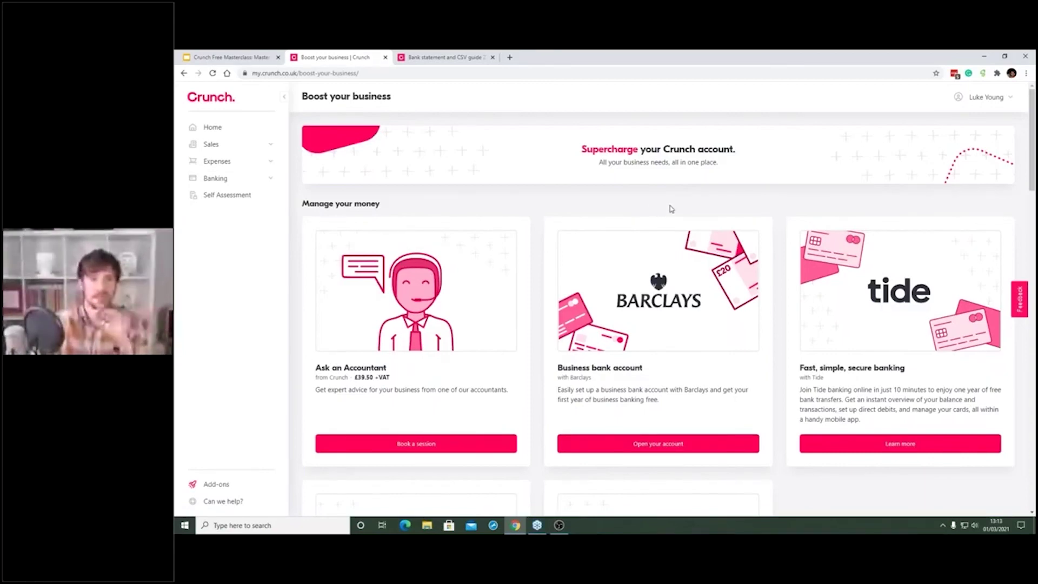
Step: Browse the Boost your business offer cards, then return to Accounts & Cards
scroll(672, 208, "down", 1)
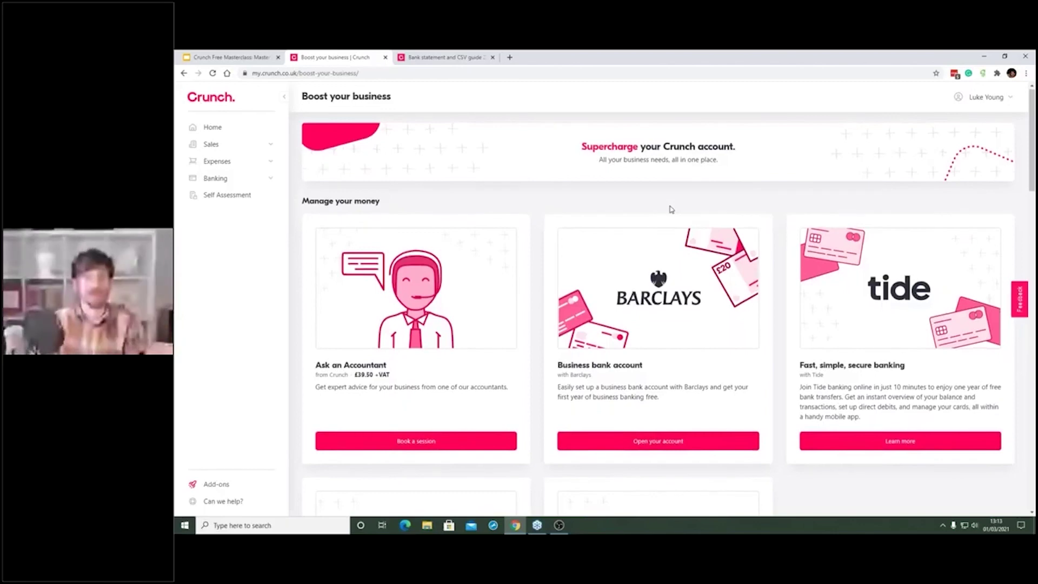
scroll(671, 208, "down", 2)
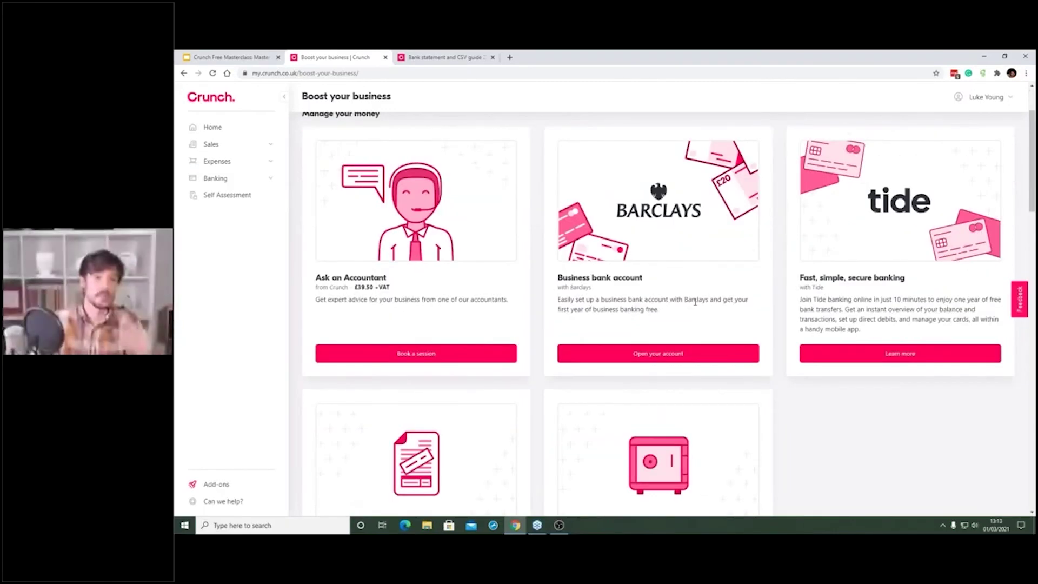
scroll(508, 374, "down", 5)
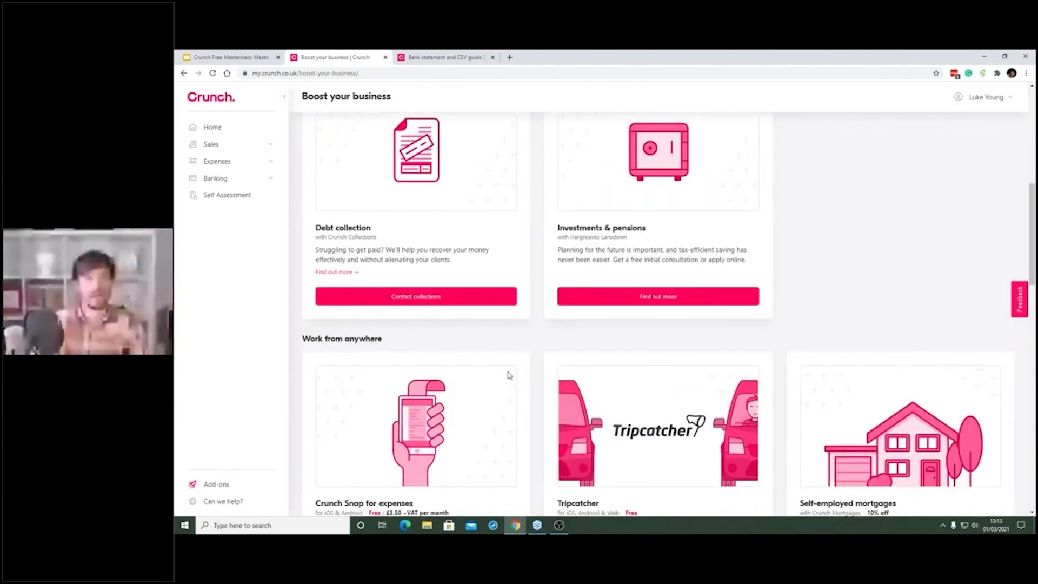
scroll(509, 374, "down", 1)
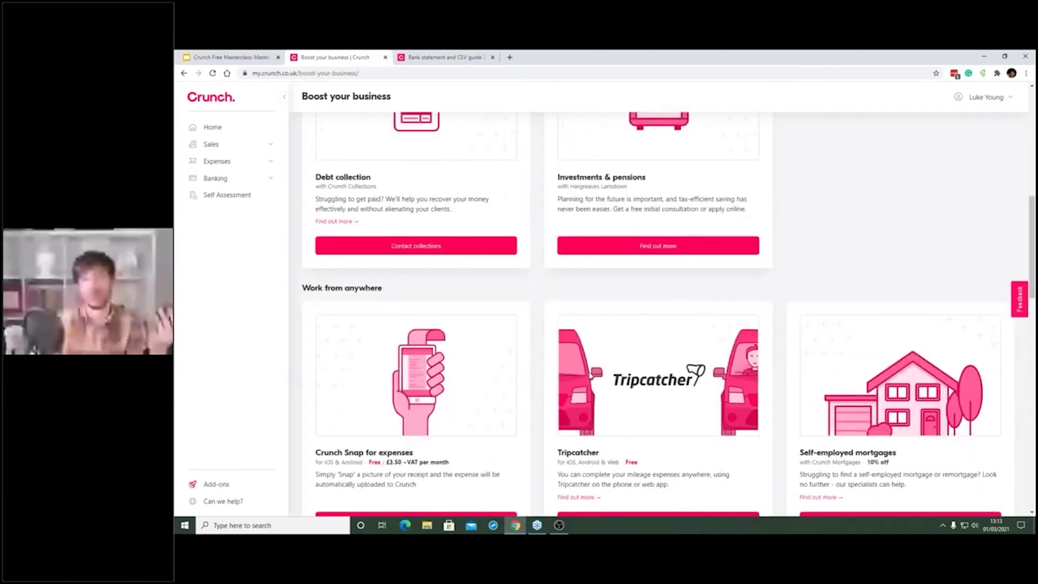
scroll(591, 376, "down", 4)
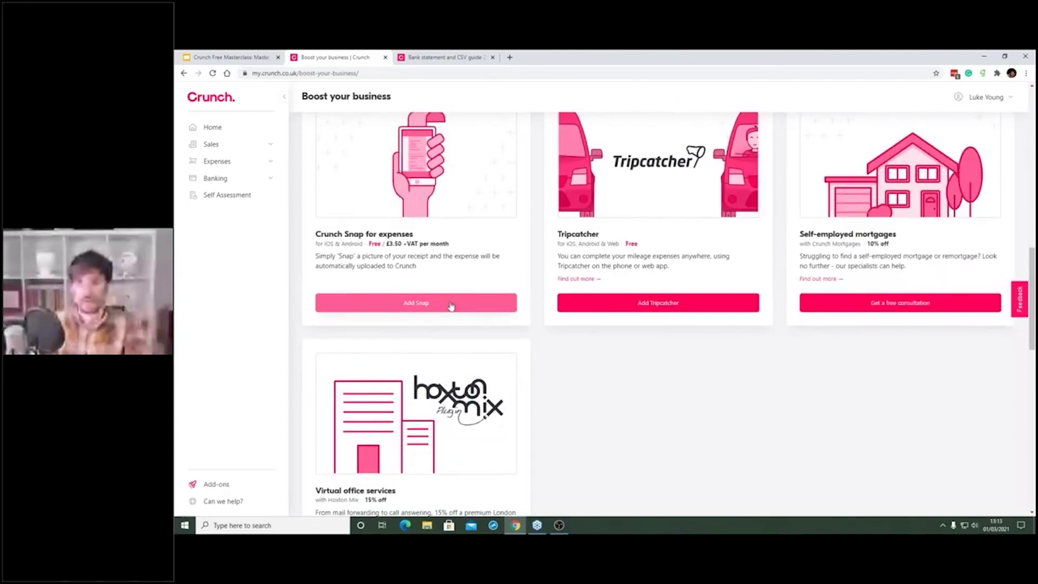
scroll(450, 307, "up", 1)
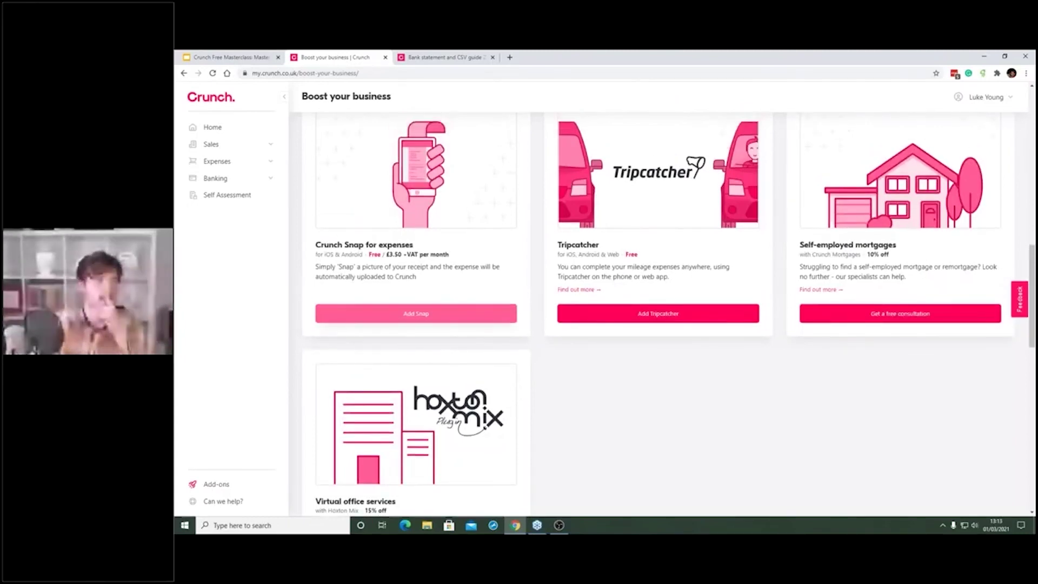
scroll(699, 356, "up", 1)
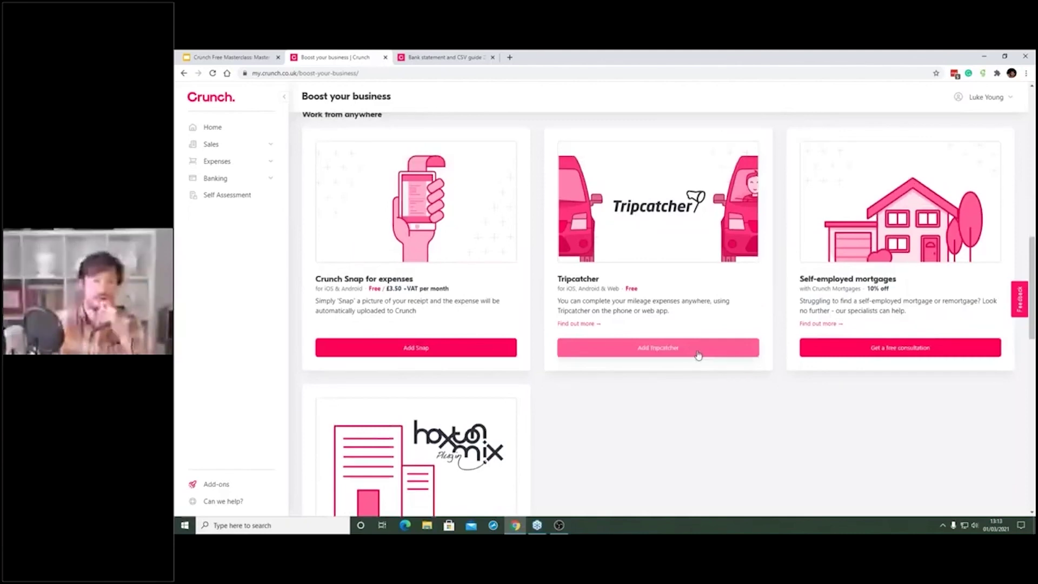
scroll(698, 355, "down", 9)
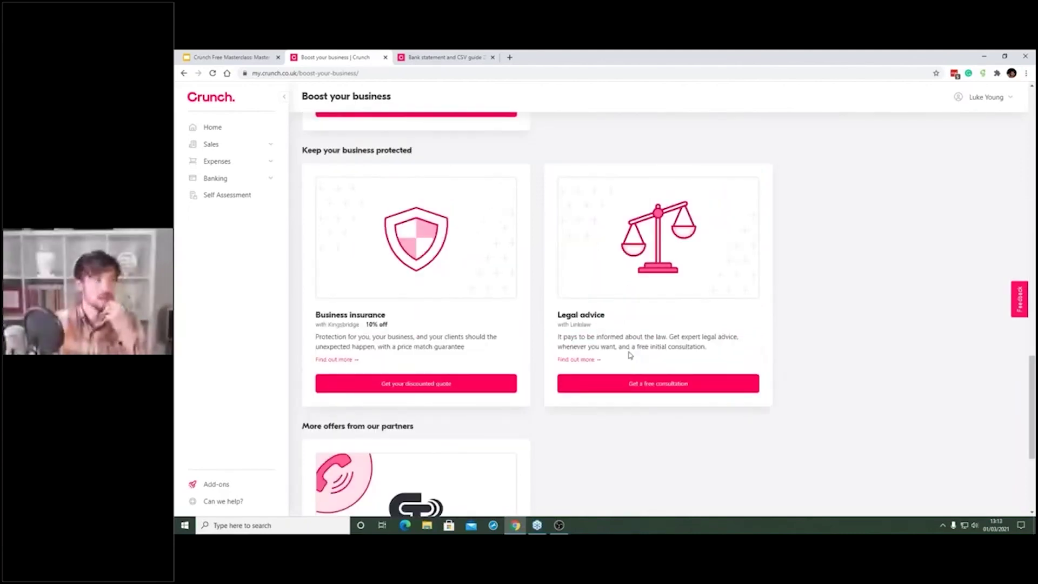
scroll(630, 355, "down", 4)
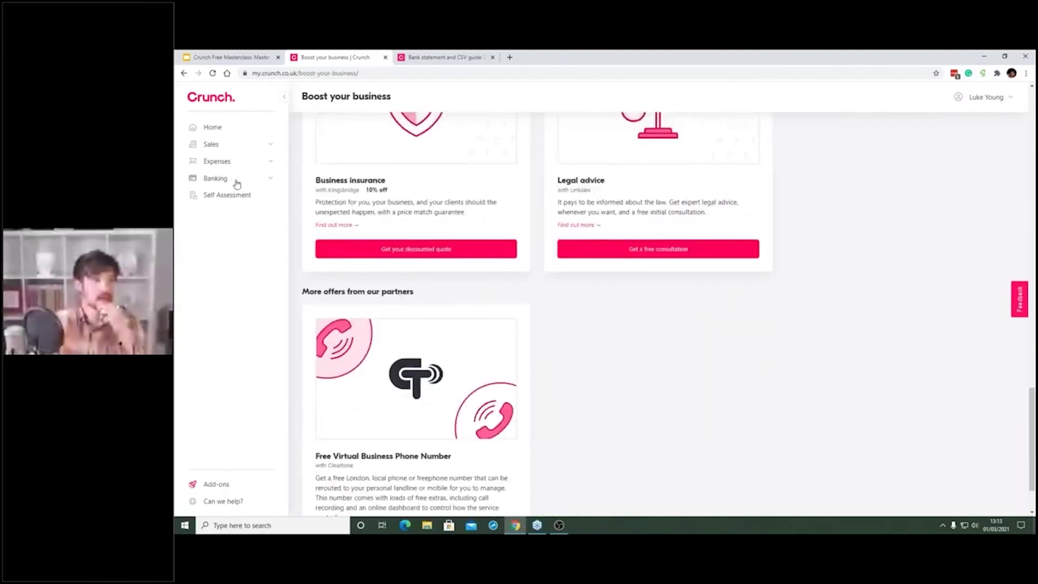
left_click(270, 178)
Step: Reopen Banking's Accounts & Cards, then switch to the full-screen slideshow presentation
left_click(227, 190)
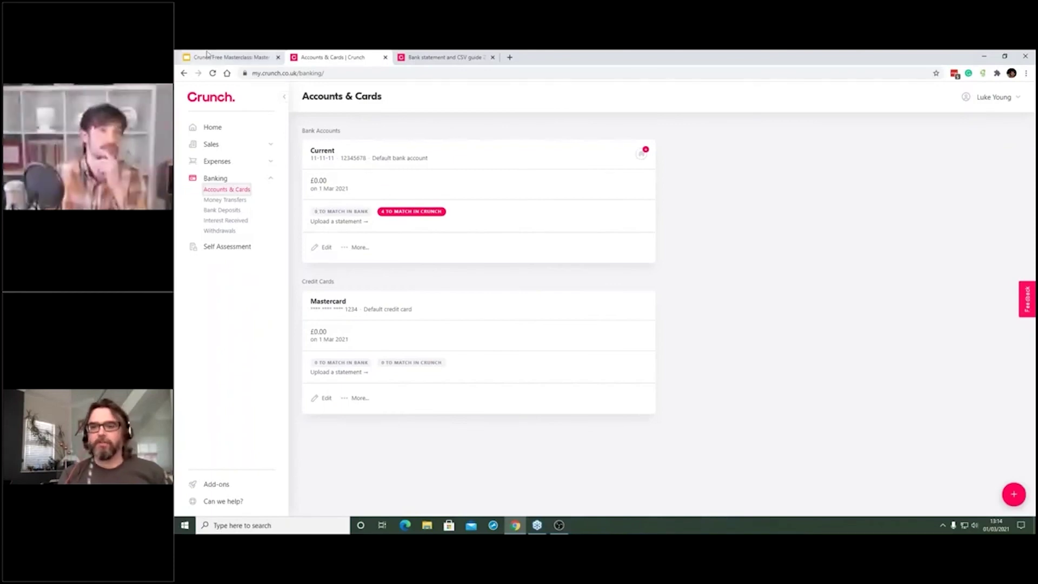
left_click(207, 55)
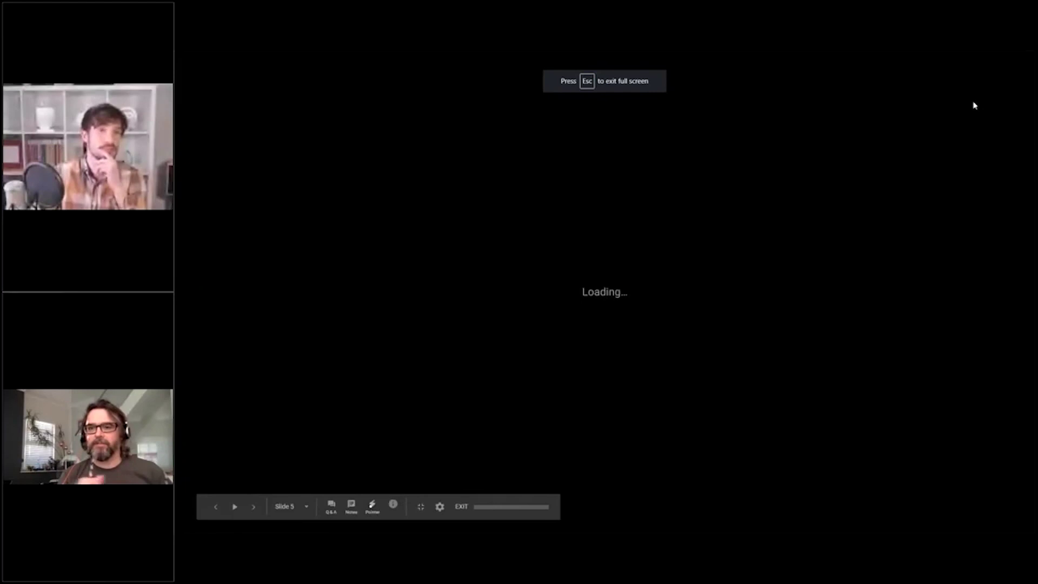